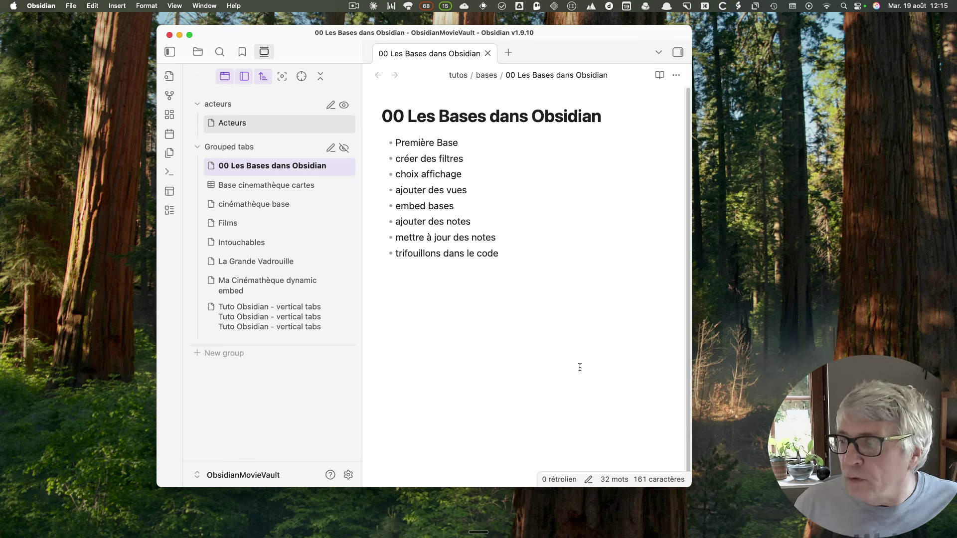
# Check in the settings that the Bases core plugin is enabled and review its available hotkey commands
pyautogui.click(348, 475)
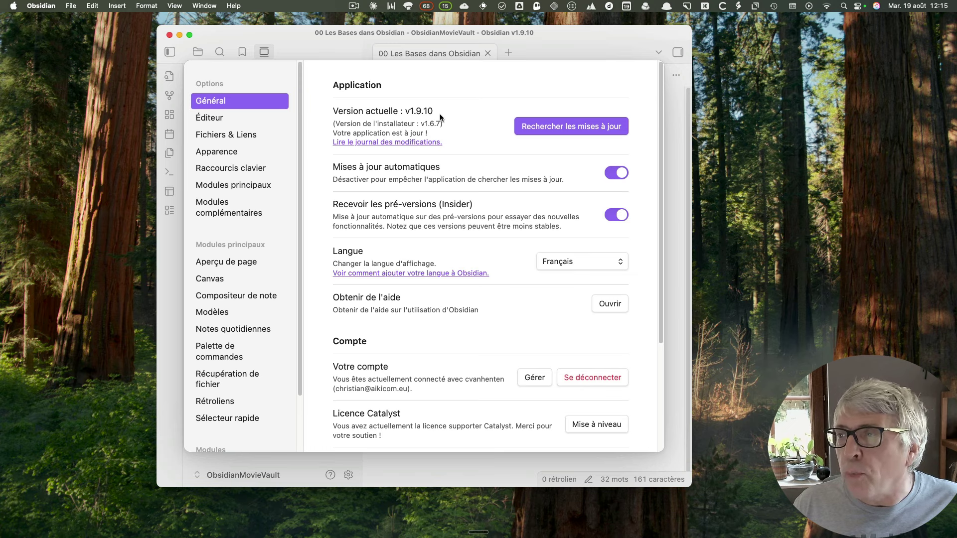
pyautogui.click(248, 186)
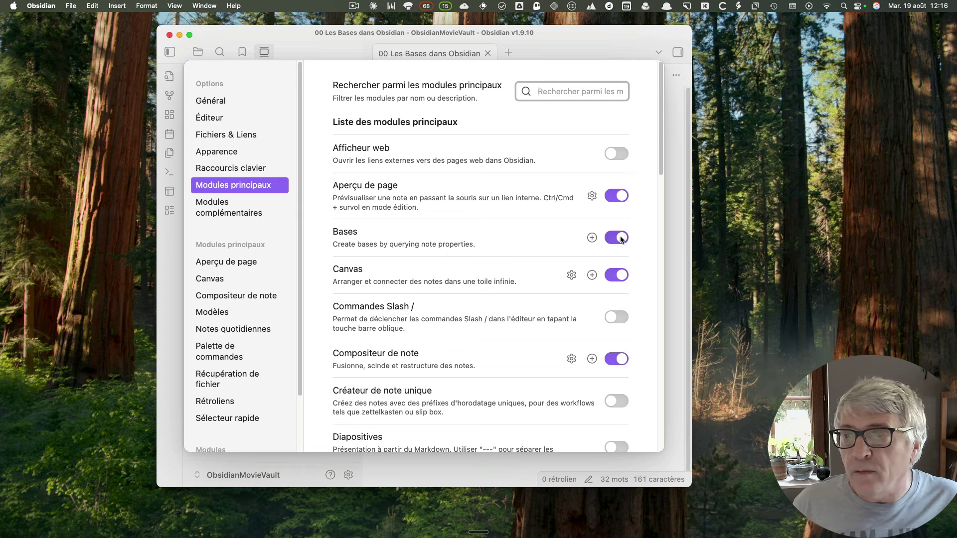
pyautogui.click(591, 238)
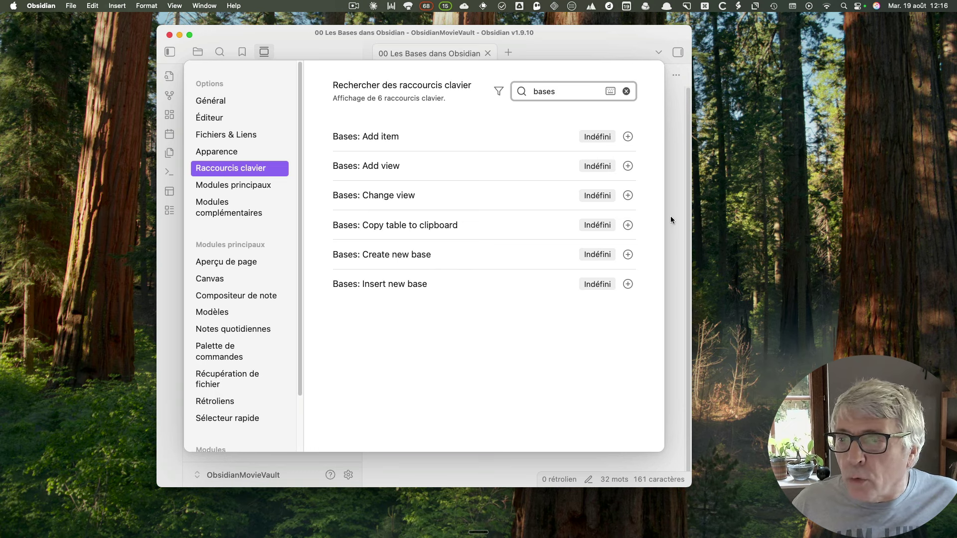
pyautogui.click(229, 186)
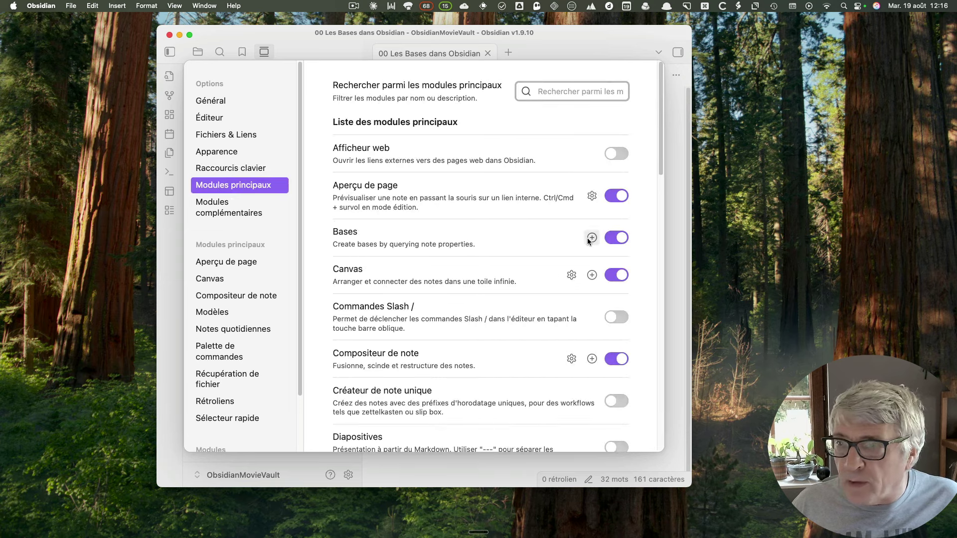
pyautogui.click(677, 157)
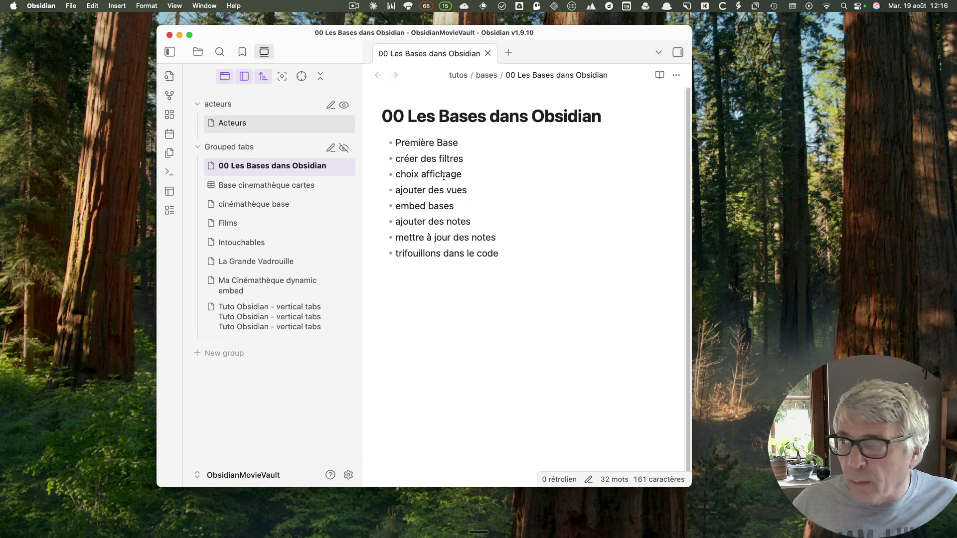
# Switch the window to full screen and create a new base with the "Bases: Create new base" command
pyautogui.click(191, 34)
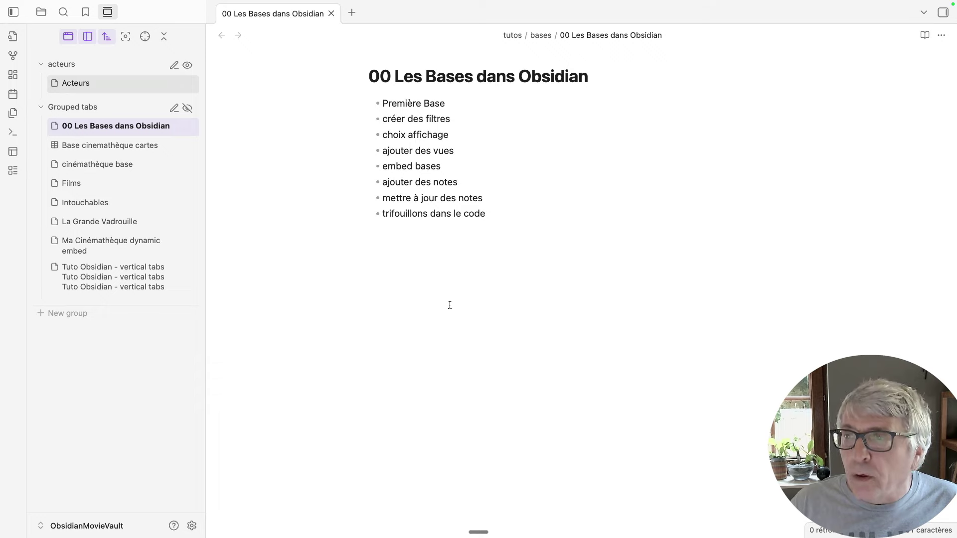
pyautogui.press('super+p')
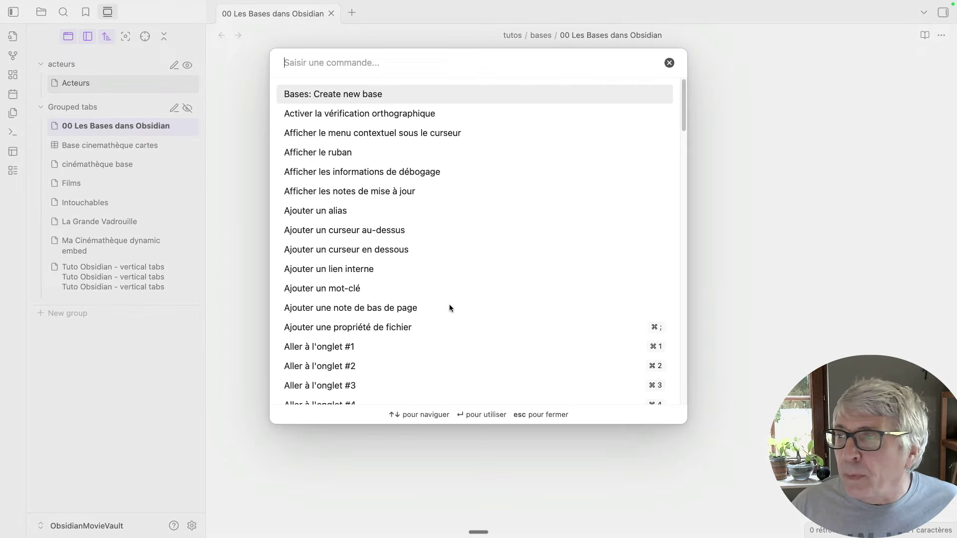
pyautogui.click(334, 97)
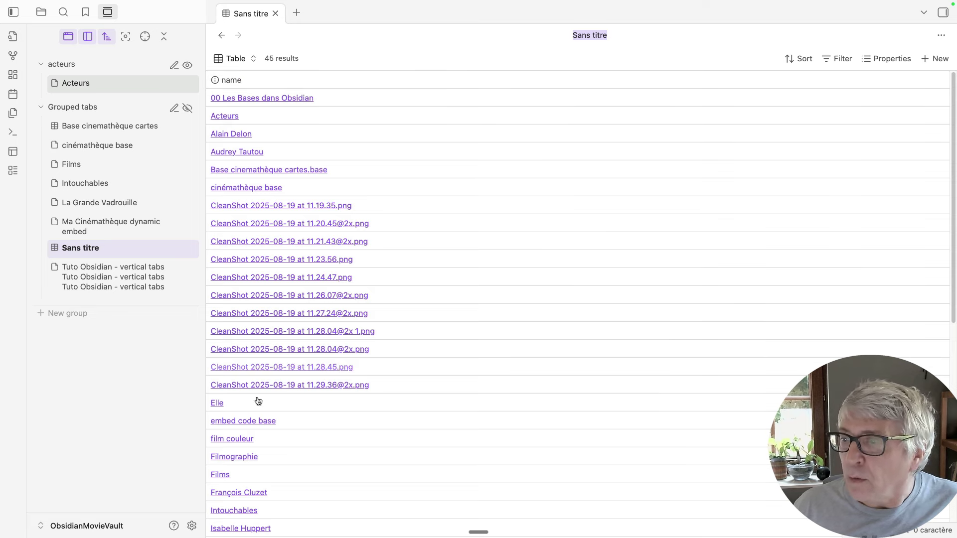
# Look through the files listed in the new base and view its filter options without setting any
pyautogui.scroll(-8, 428, 380)
pyautogui.scroll(8, 429, 380)
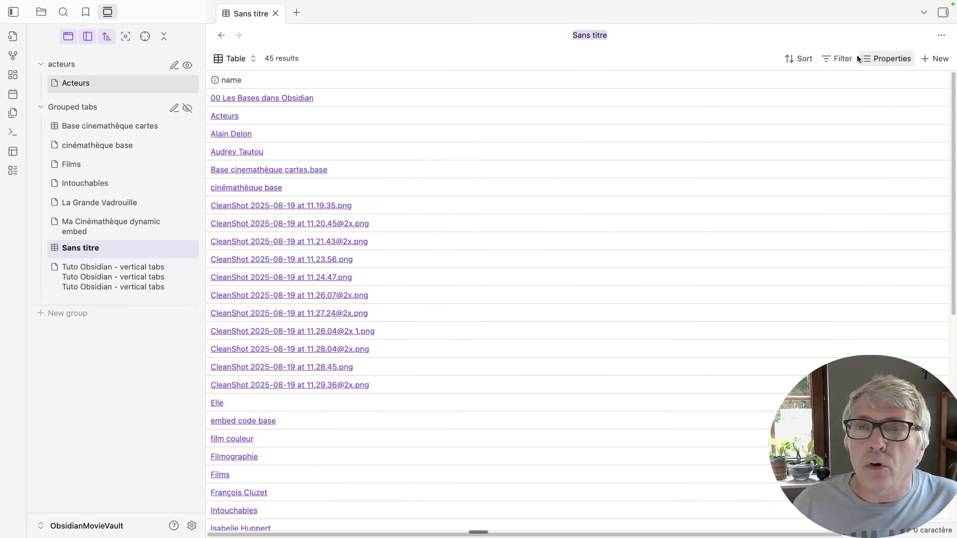
pyautogui.click(842, 59)
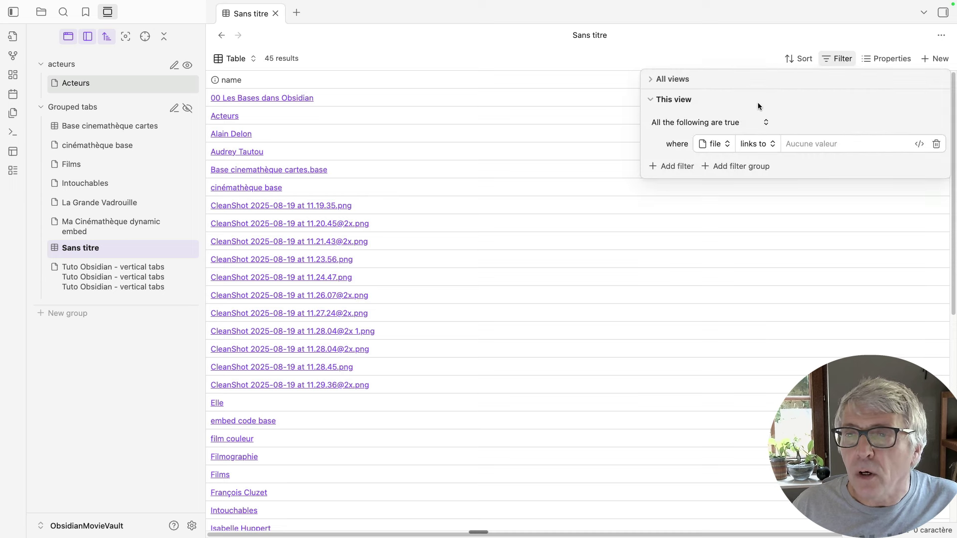
pyautogui.click(531, 103)
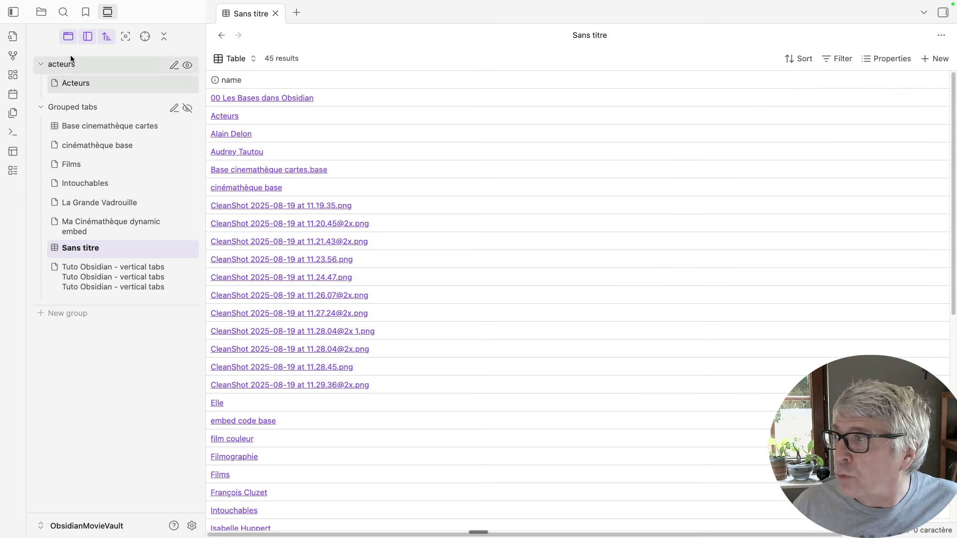
# Go from the Films note to the La Môme note and examine its properties, poster, synopsis and cast
pyautogui.click(76, 168)
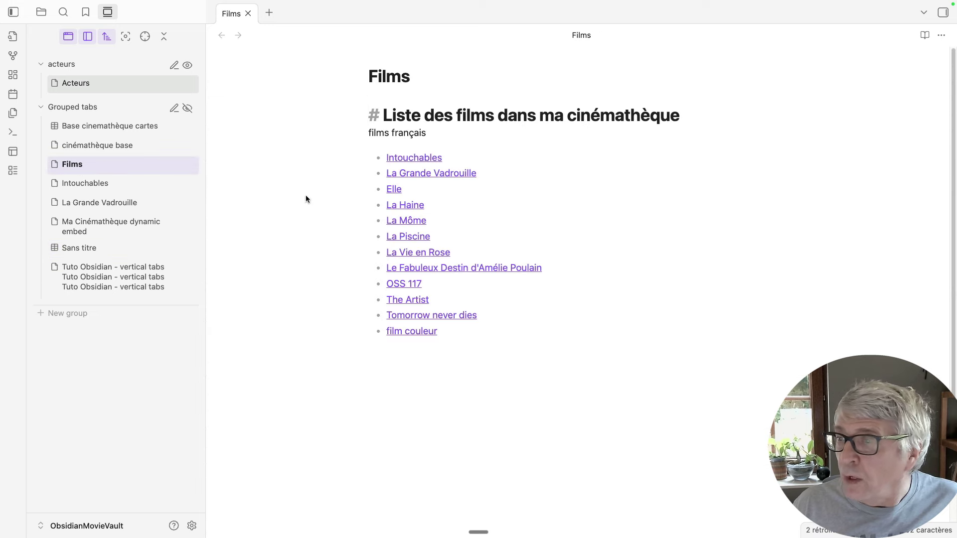
pyautogui.click(404, 220)
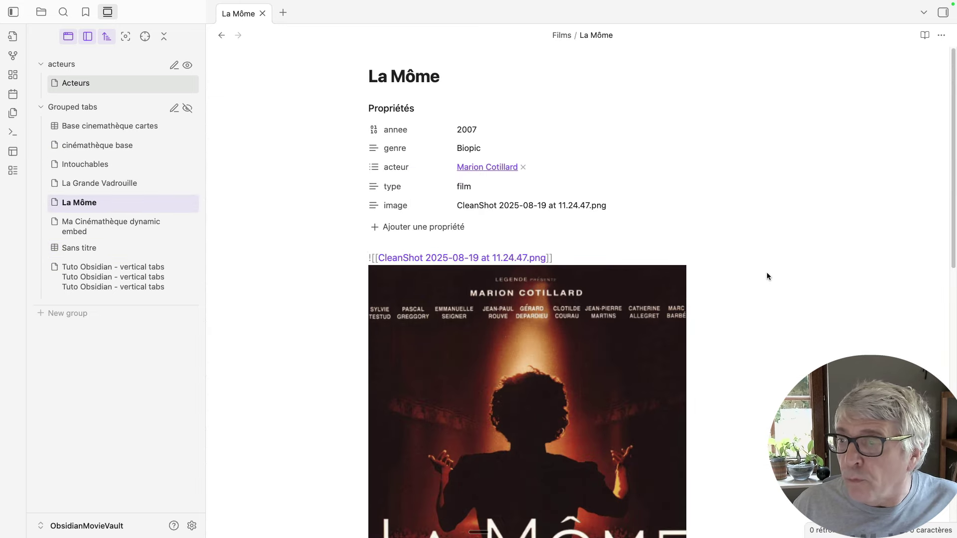
pyautogui.scroll(-5, 767, 274)
pyautogui.scroll(-7, 767, 277)
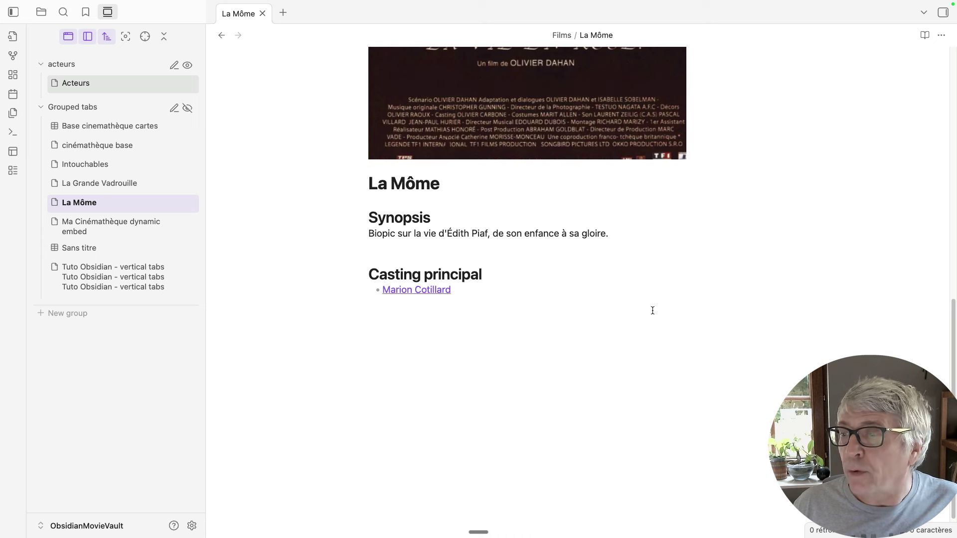
pyautogui.scroll(1, 658, 311)
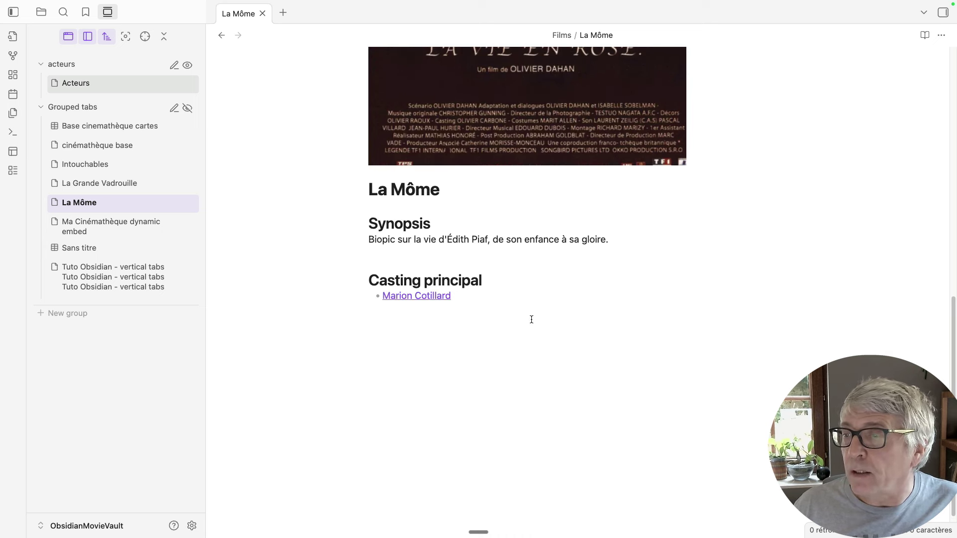
pyautogui.scroll(3, 533, 304)
pyautogui.scroll(3, 533, 304)
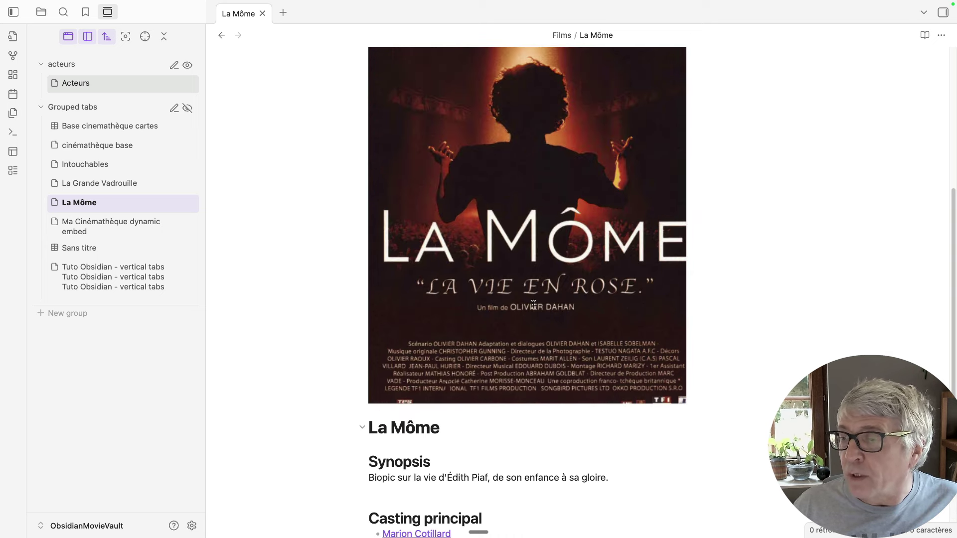
pyautogui.scroll(3, 536, 305)
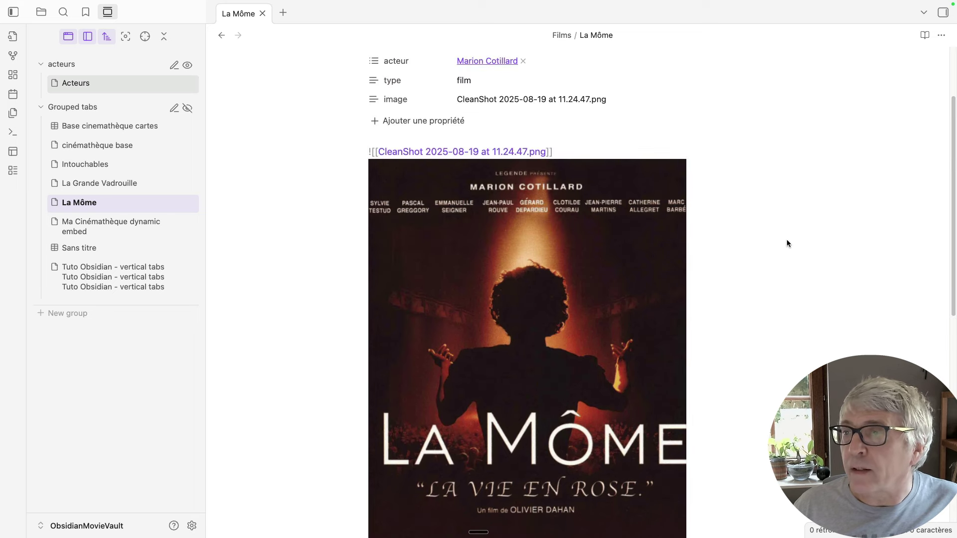
pyautogui.scroll(2, 757, 125)
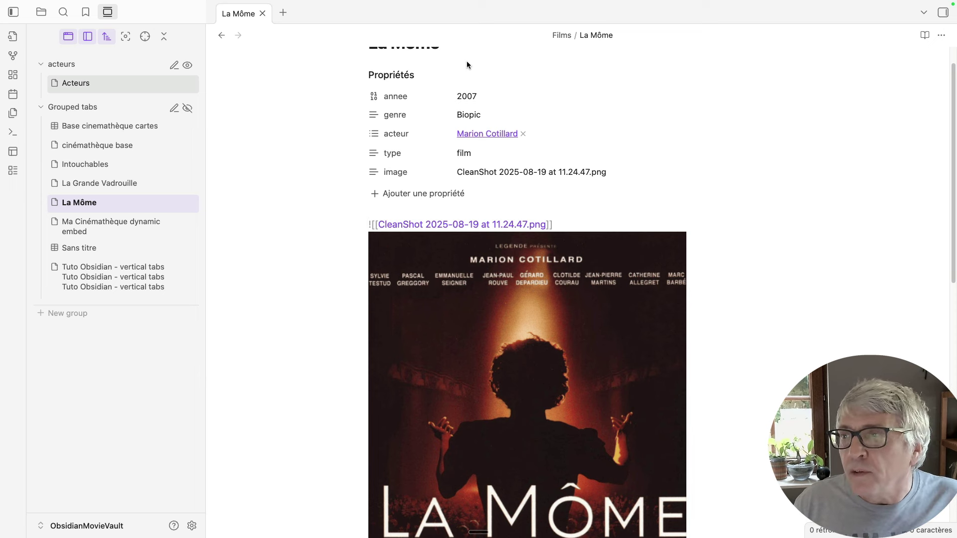
pyautogui.scroll(1, 483, 100)
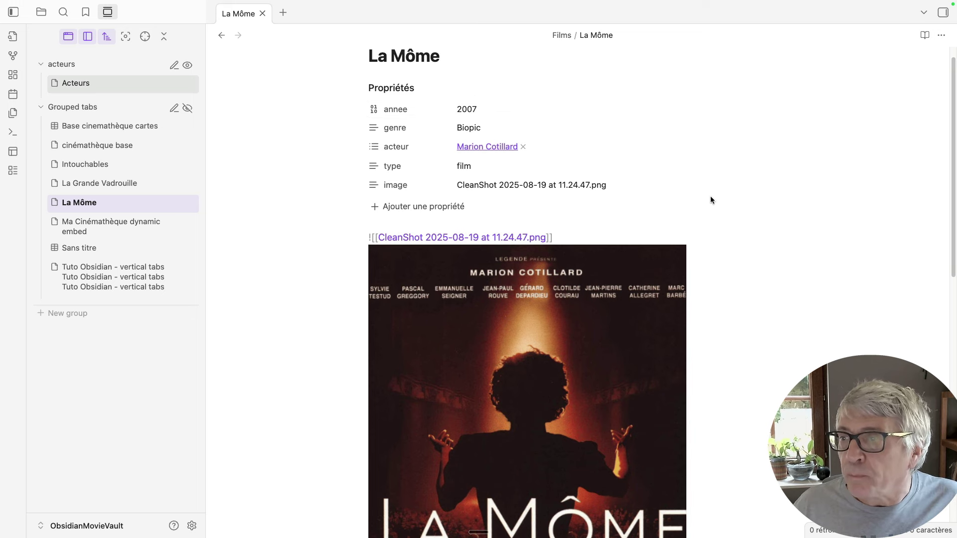
# View the La Môme note's properties in source mode, and return to the normal editing view
pyautogui.click(941, 35)
pyautogui.click(806, 70)
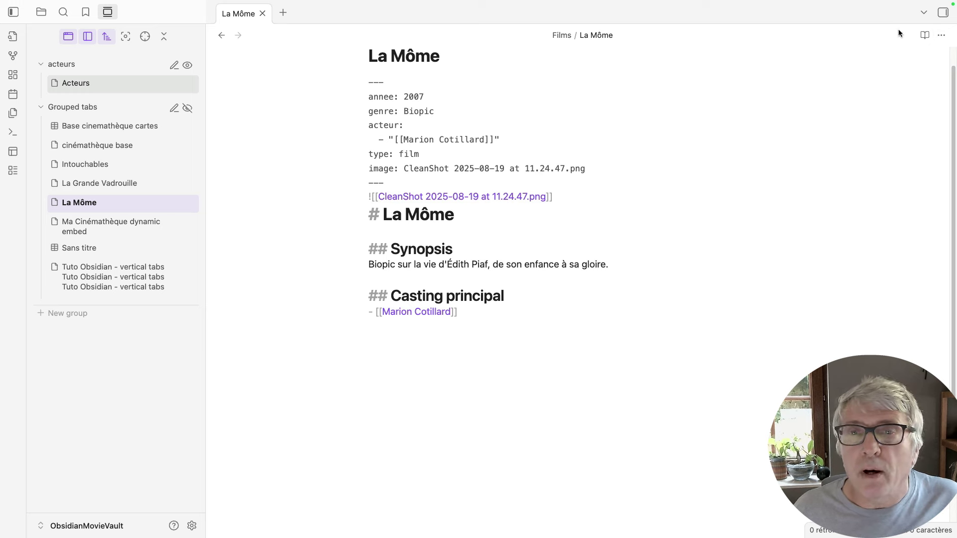
pyautogui.click(941, 36)
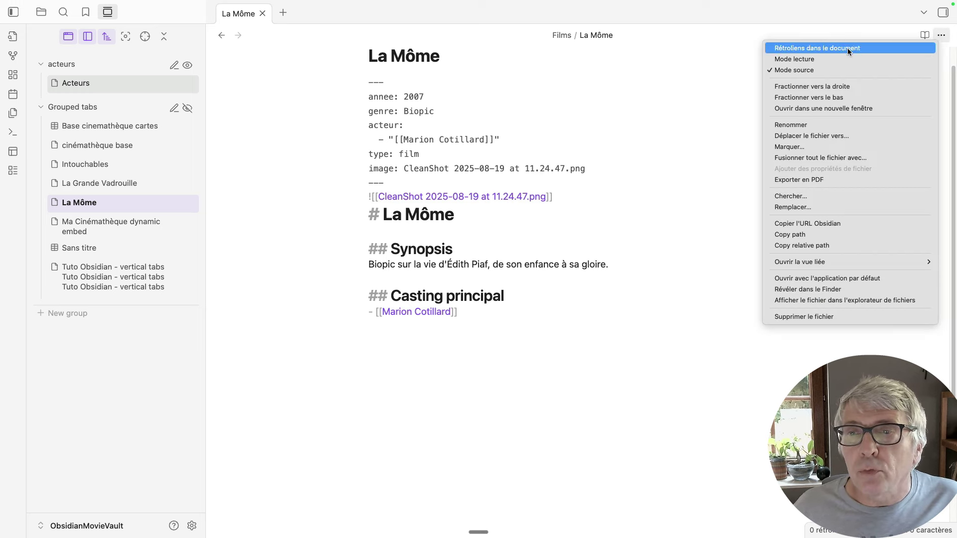
pyautogui.click(803, 70)
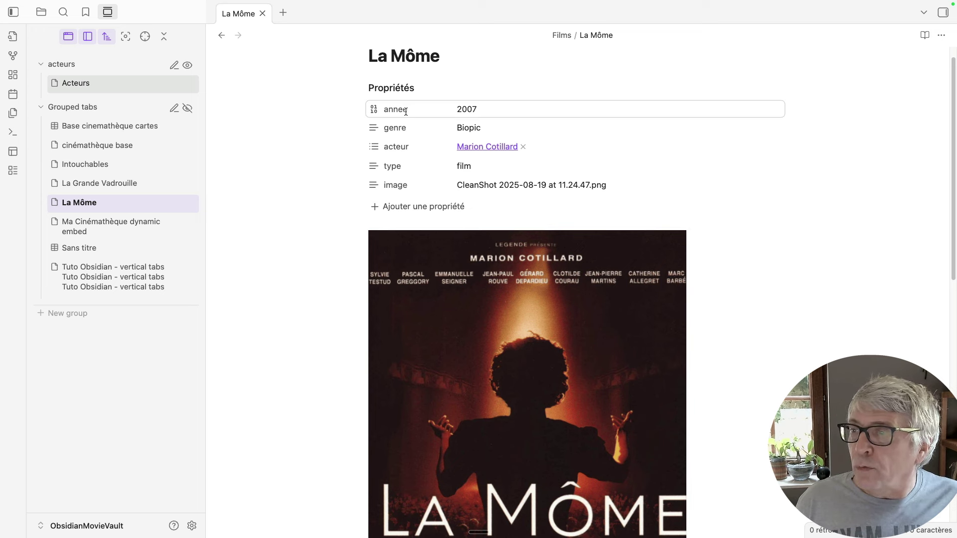
# Inspect the property types available for annee in La Môme, and view the properties of the Intouchables note
pyautogui.click(375, 110)
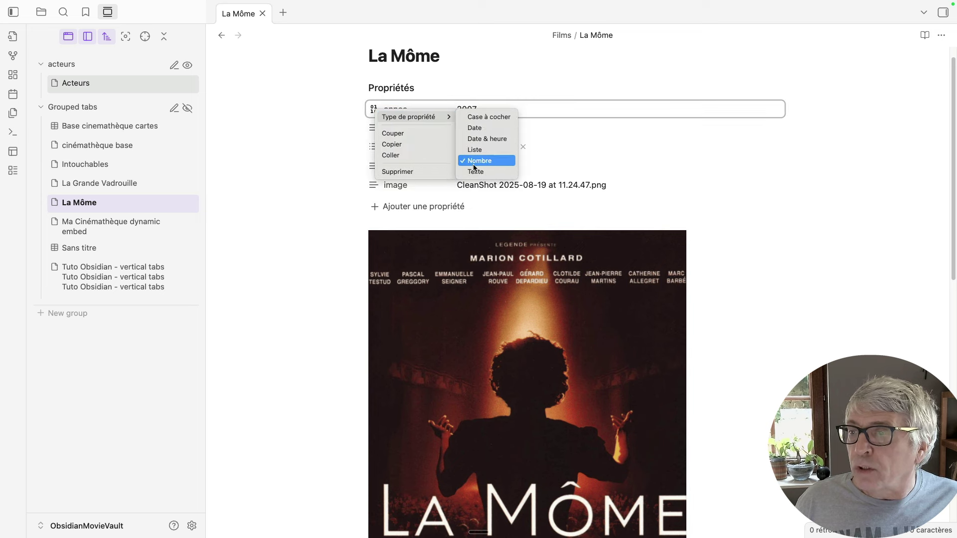
pyautogui.click(821, 349)
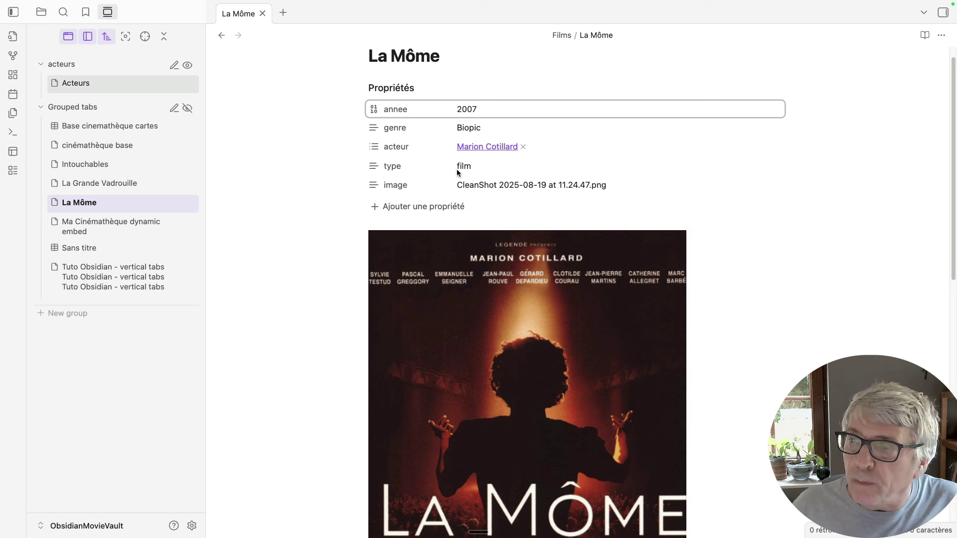
pyautogui.click(86, 165)
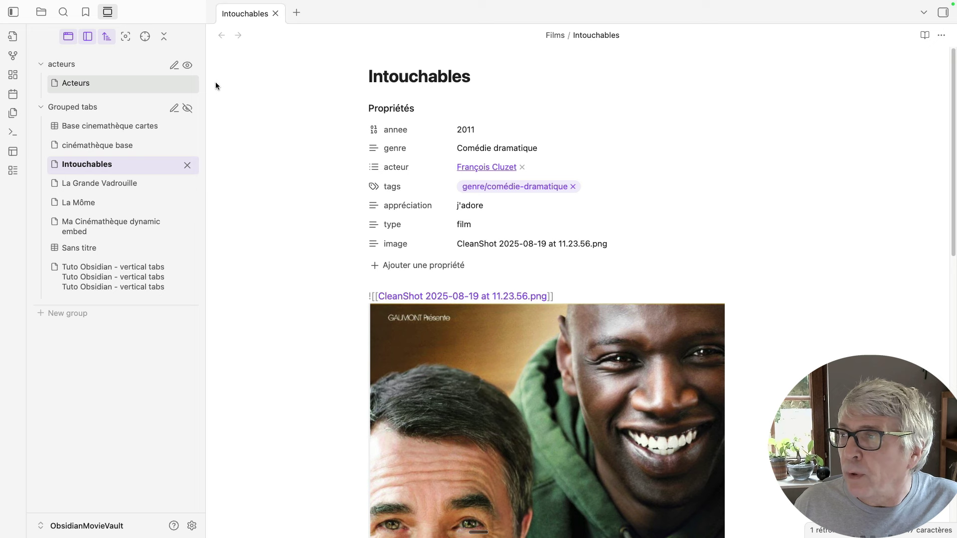
pyautogui.click(221, 37)
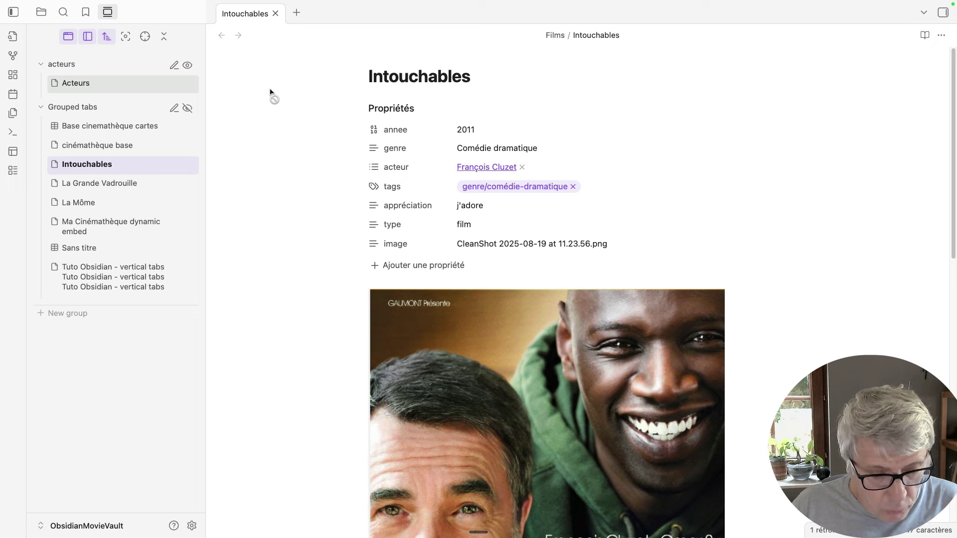
# Create another new base and filter its current table view to files where type is film
pyautogui.press('Return')
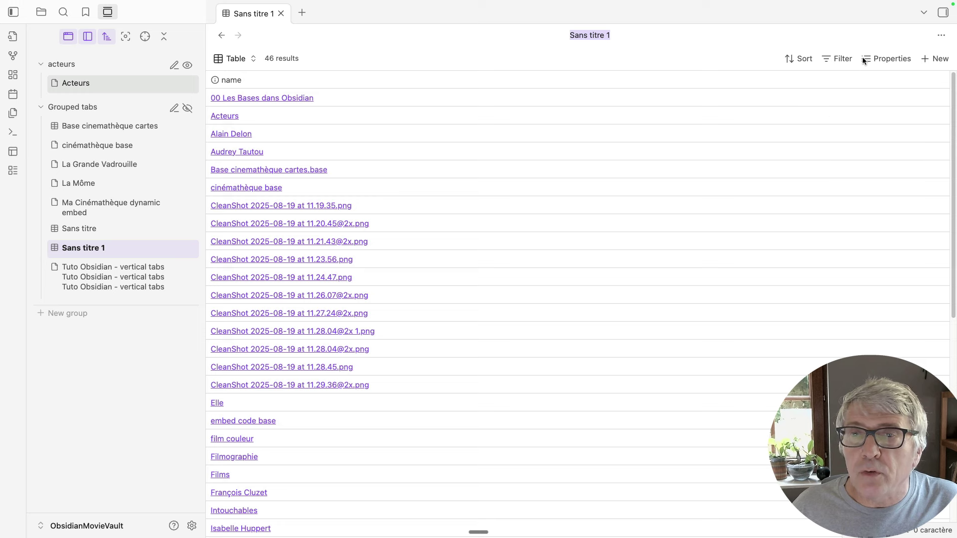
pyautogui.click(846, 61)
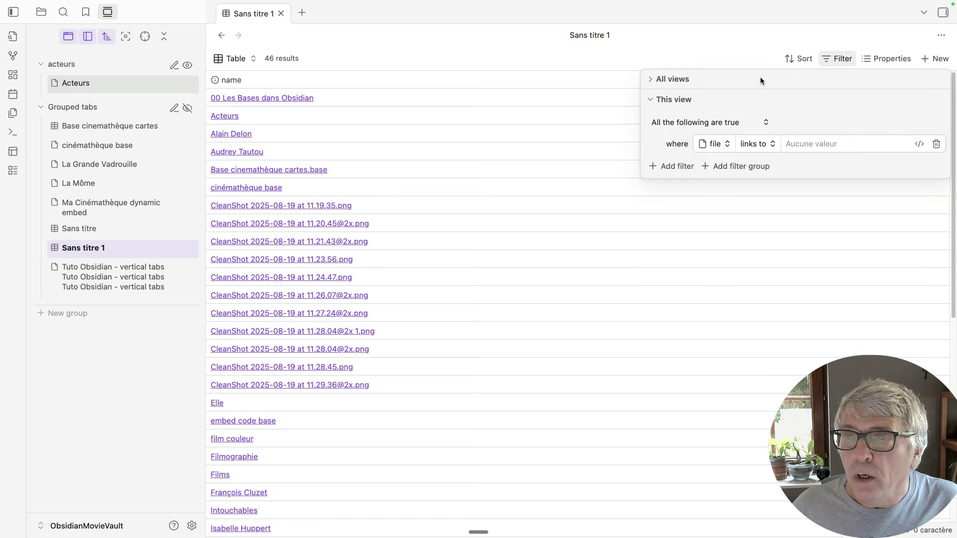
pyautogui.click(719, 144)
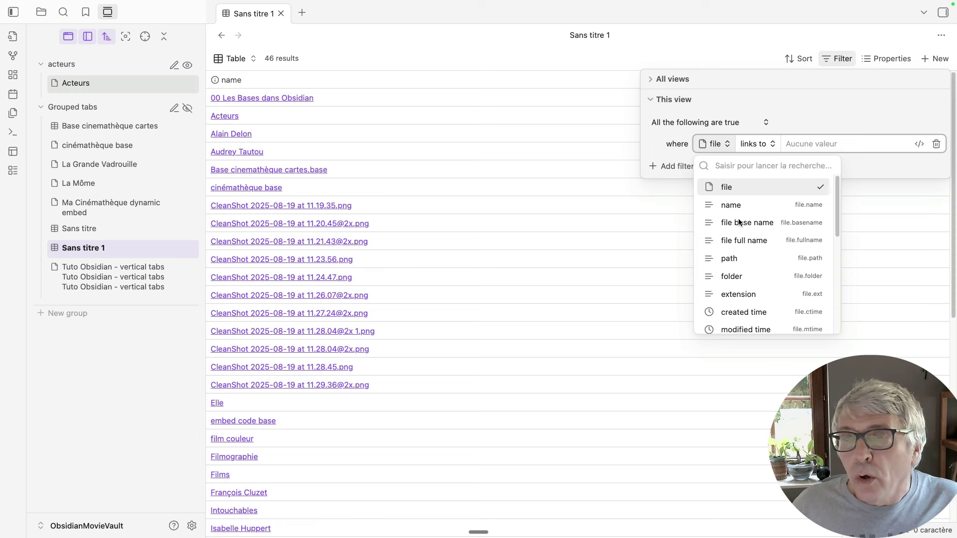
pyautogui.scroll(-5, 746, 282)
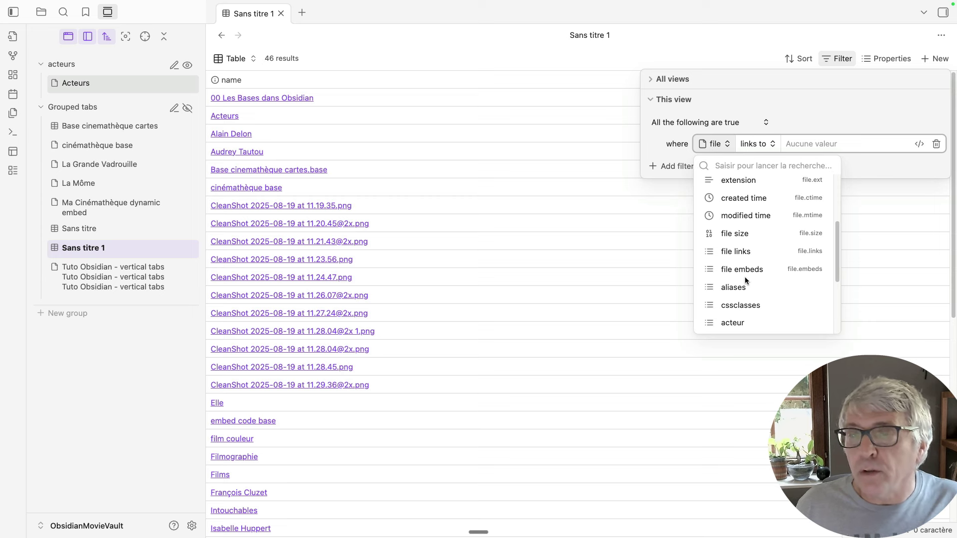
pyautogui.scroll(-4, 745, 280)
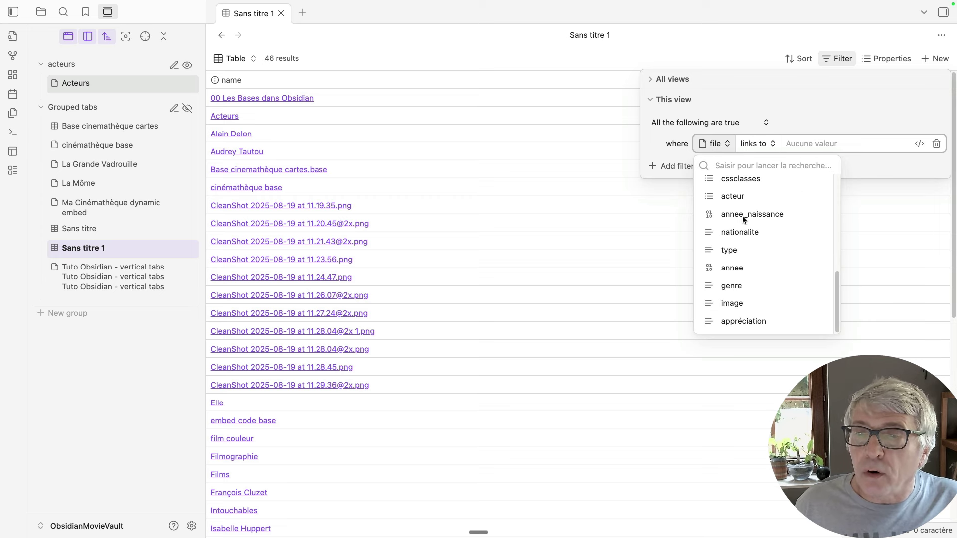
pyautogui.click(731, 250)
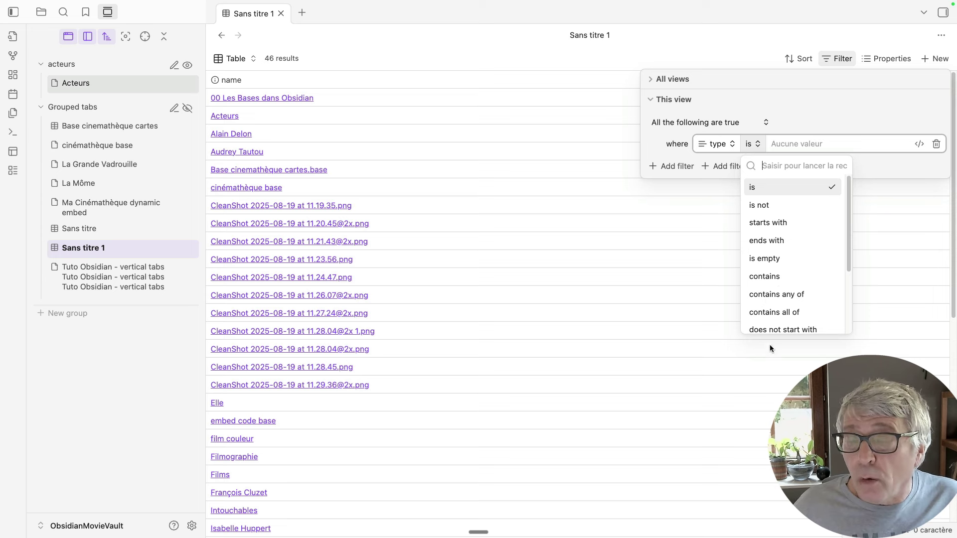
pyautogui.click(798, 143)
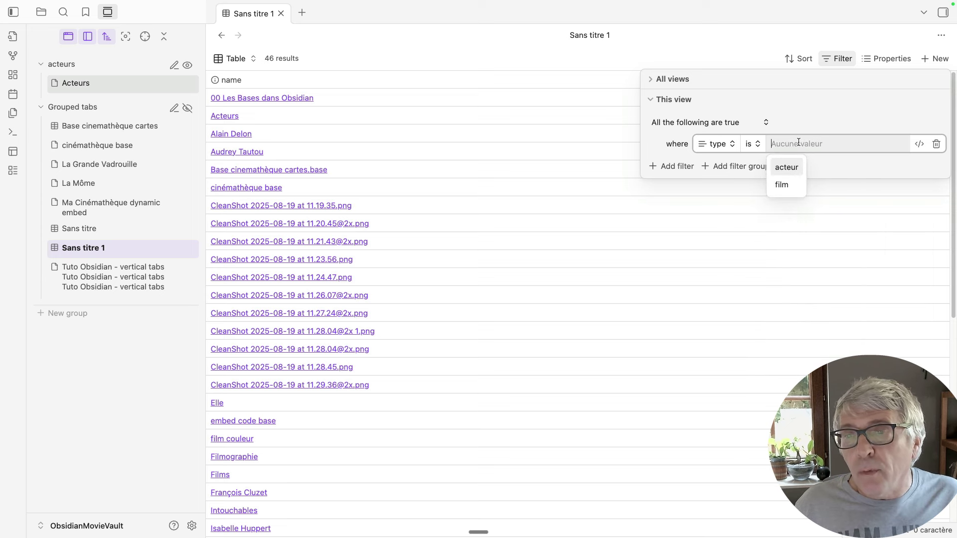
pyautogui.click(783, 185)
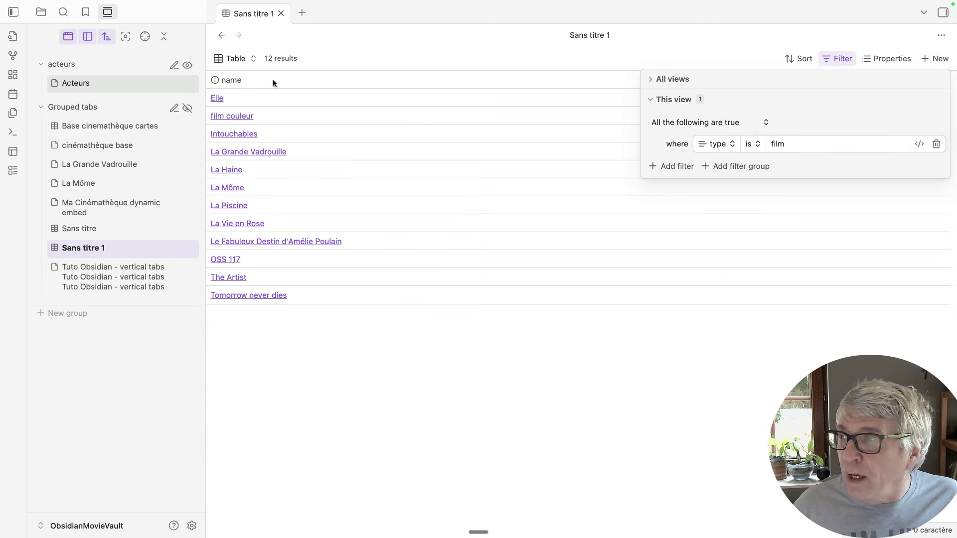
pyautogui.click(284, 403)
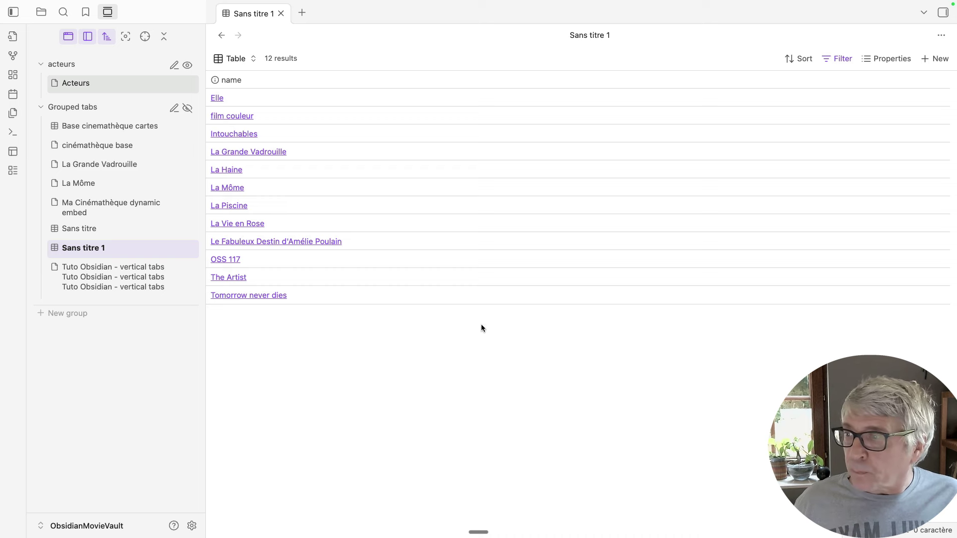
# View the La Grande Vadrouille note from the table and return to the base
pyautogui.click(238, 150)
pyautogui.click(221, 36)
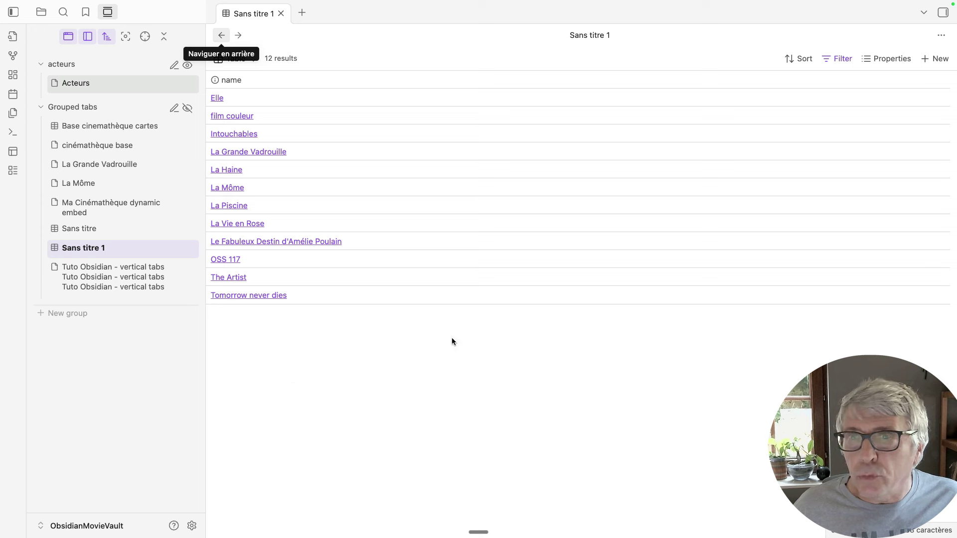
# Show the file links, path, acteur and appréciation properties as columns in the table
pyautogui.click(889, 60)
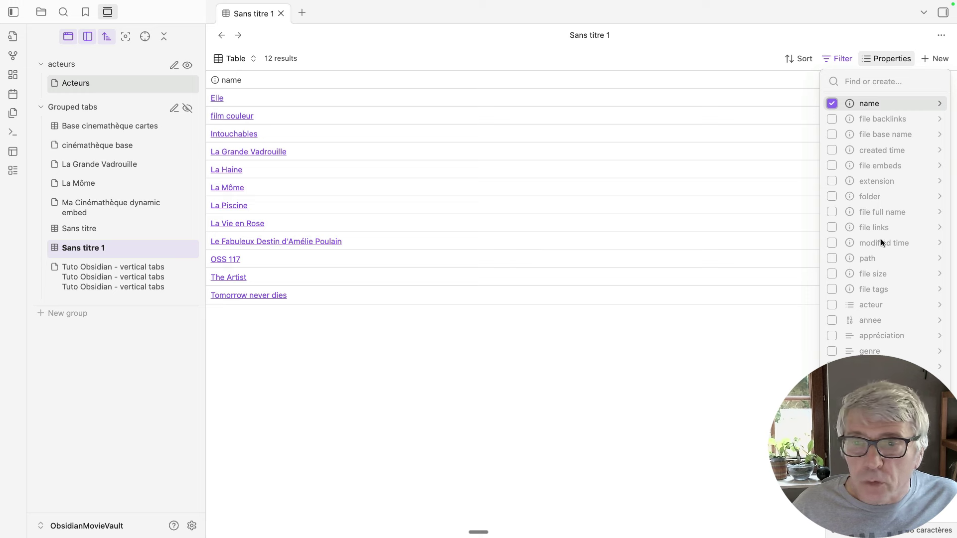
pyautogui.click(833, 227)
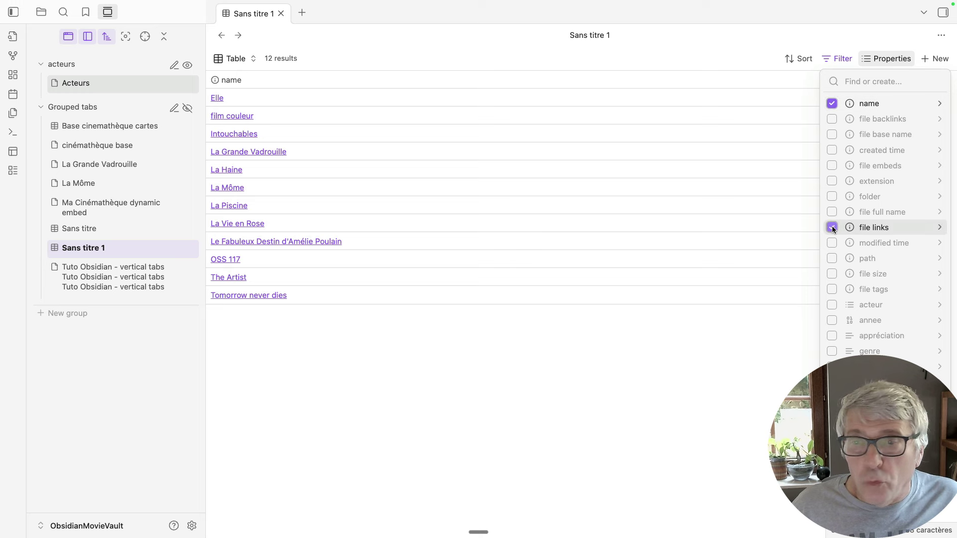
pyautogui.click(832, 258)
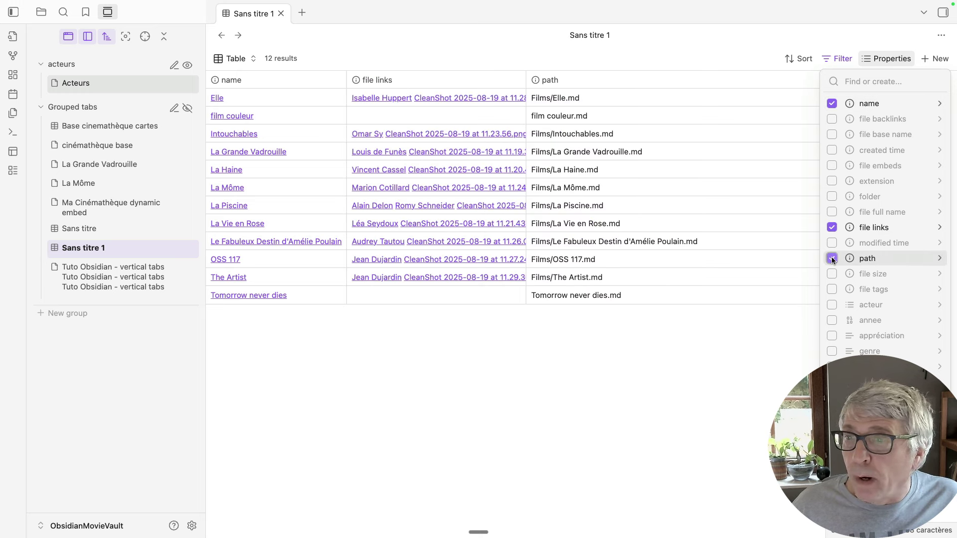
pyautogui.click(832, 305)
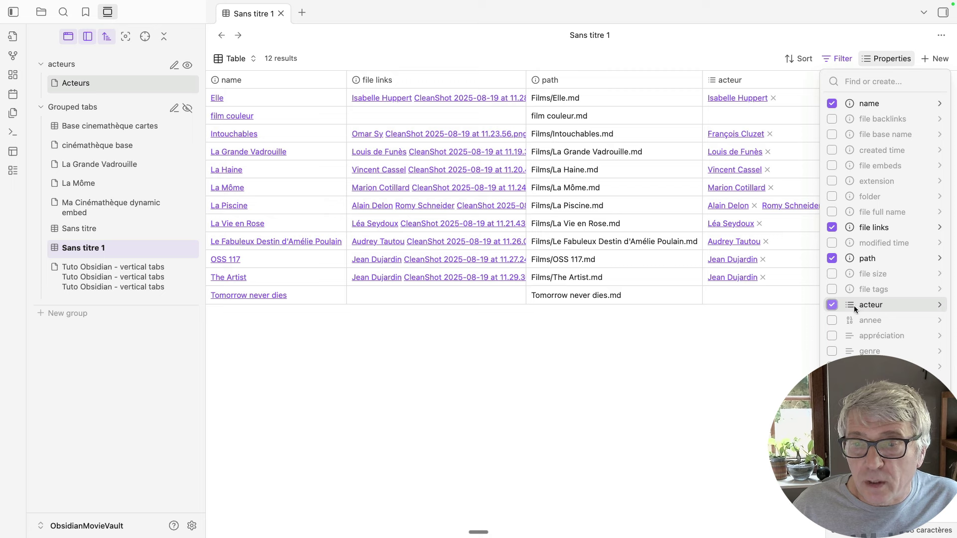
pyautogui.click(832, 336)
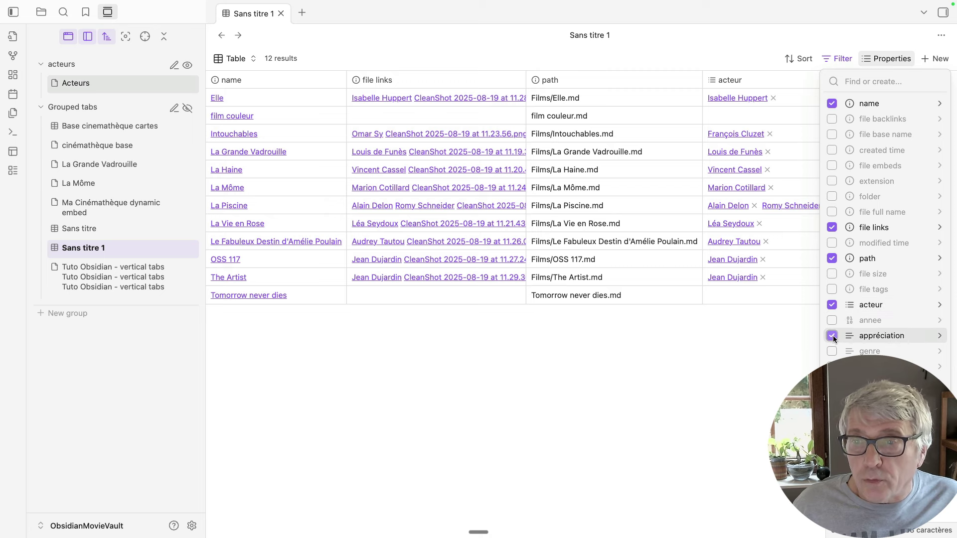
pyautogui.click(698, 369)
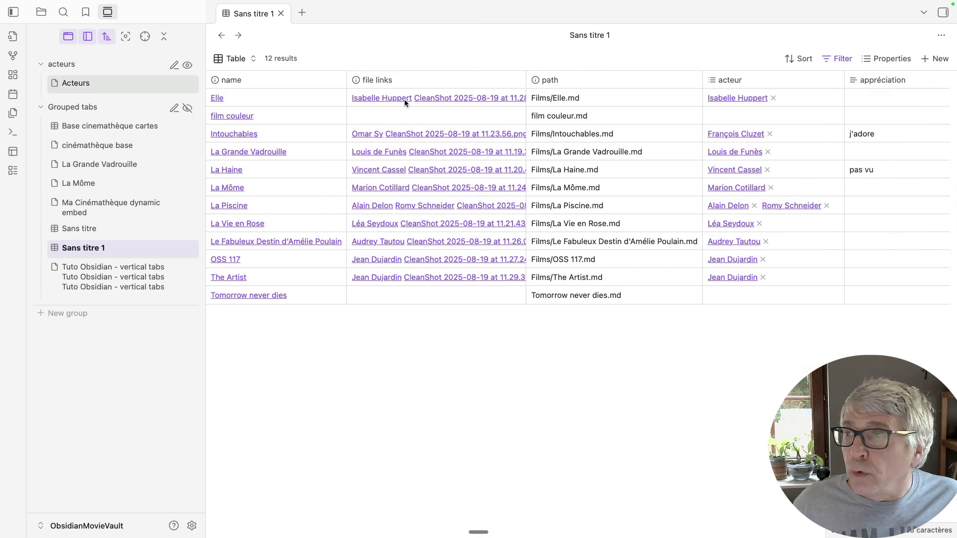
# Sort the table by file links and by name, both in descending order, and move the file links column before name
pyautogui.click(380, 79)
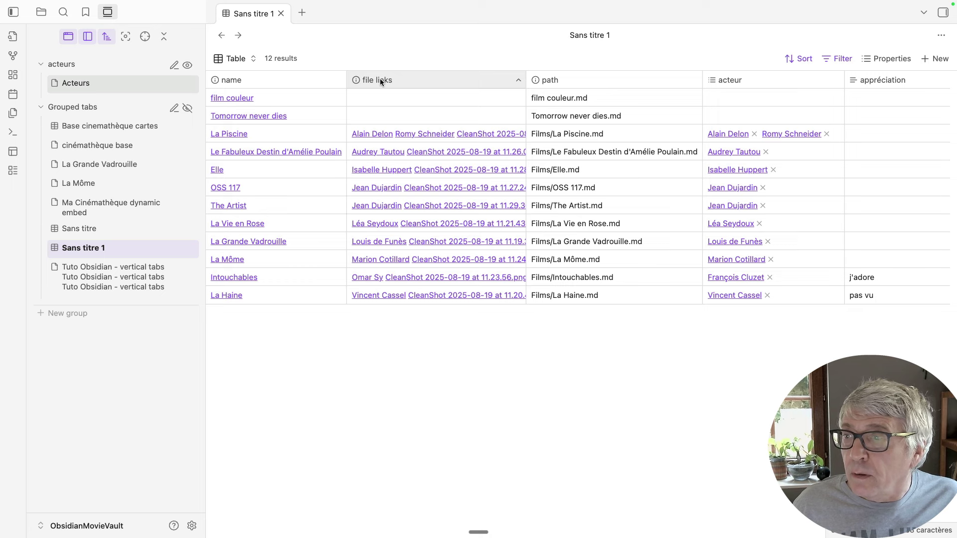
pyautogui.click(380, 78)
pyautogui.click(232, 80)
pyautogui.click(317, 79)
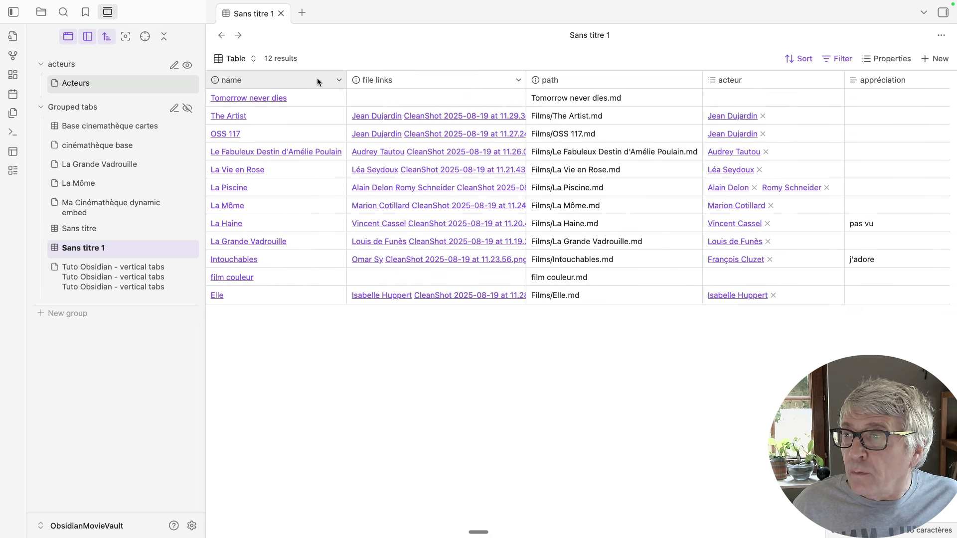
pyautogui.moveTo(379, 78); pyautogui.dragTo(270, 80)
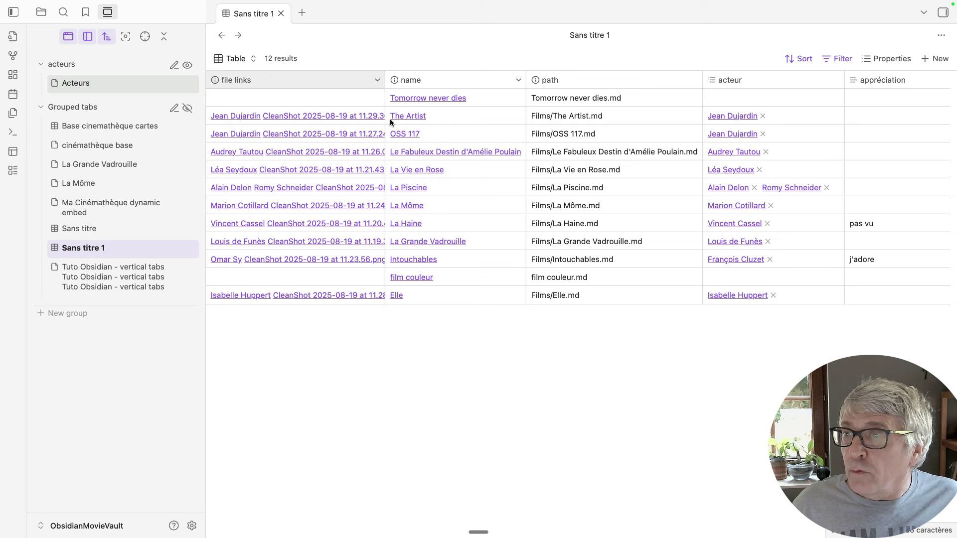
# Hide the path and file links columns from the table
pyautogui.click(886, 59)
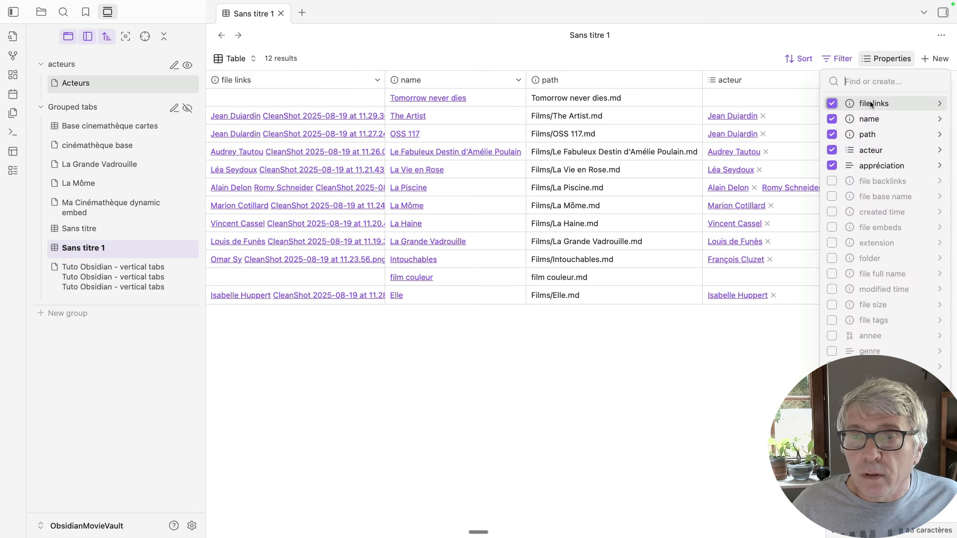
pyautogui.click(832, 134)
pyautogui.click(567, 383)
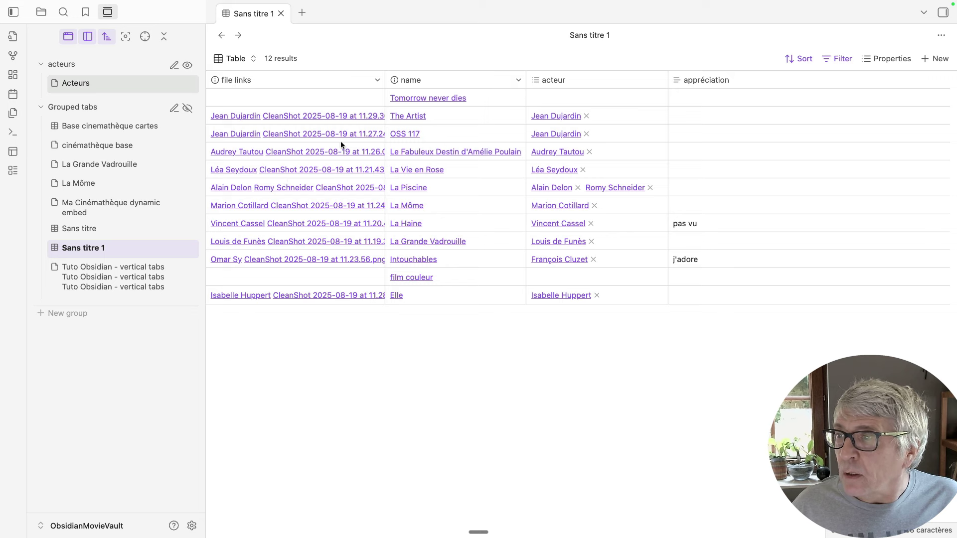
pyautogui.click(888, 59)
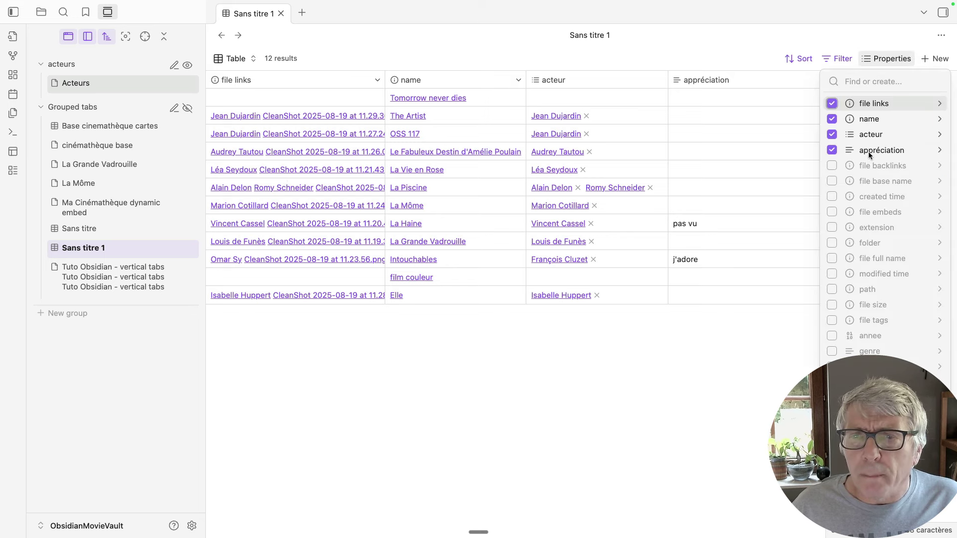
pyautogui.click(832, 104)
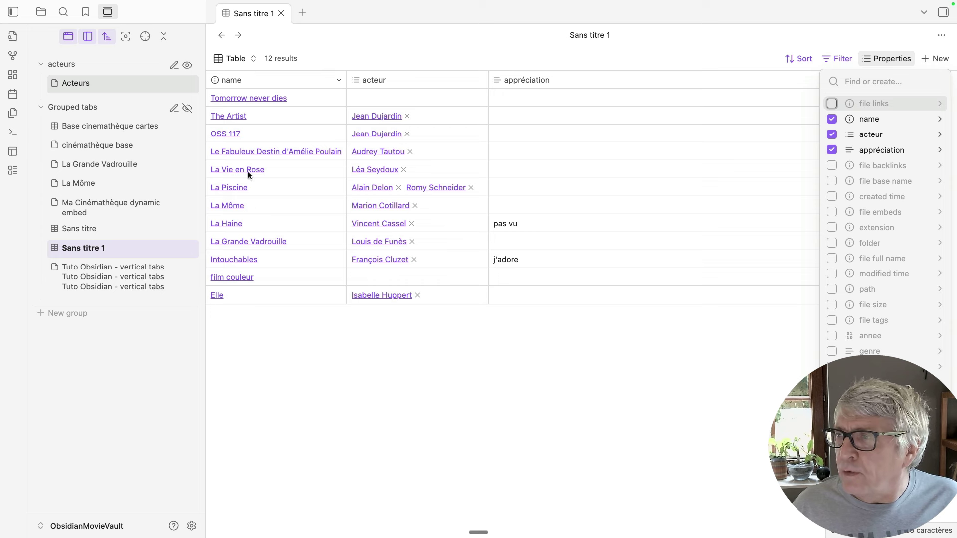
pyautogui.click(237, 80)
# Set the display name of the name column to "titre du film"
pyautogui.click(237, 80)
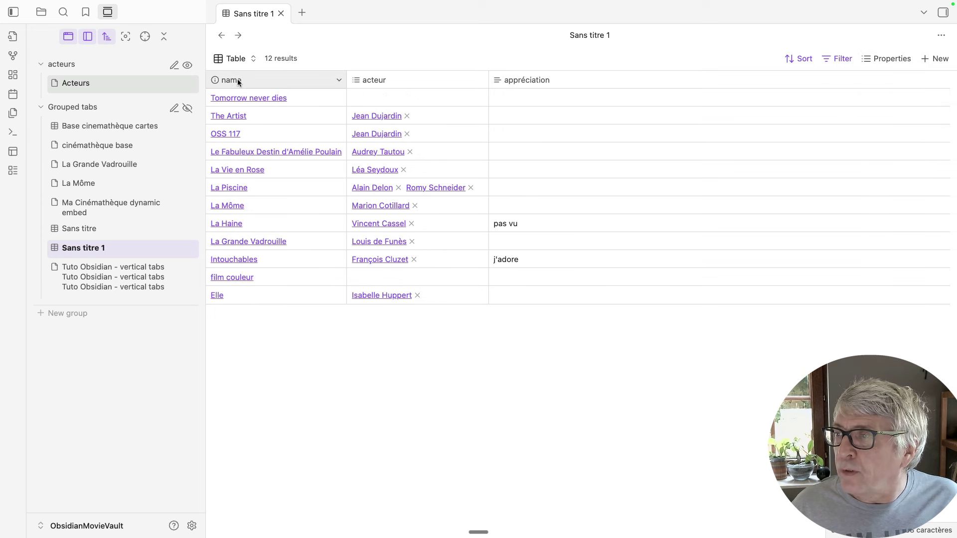
pyautogui.rightClick(238, 79)
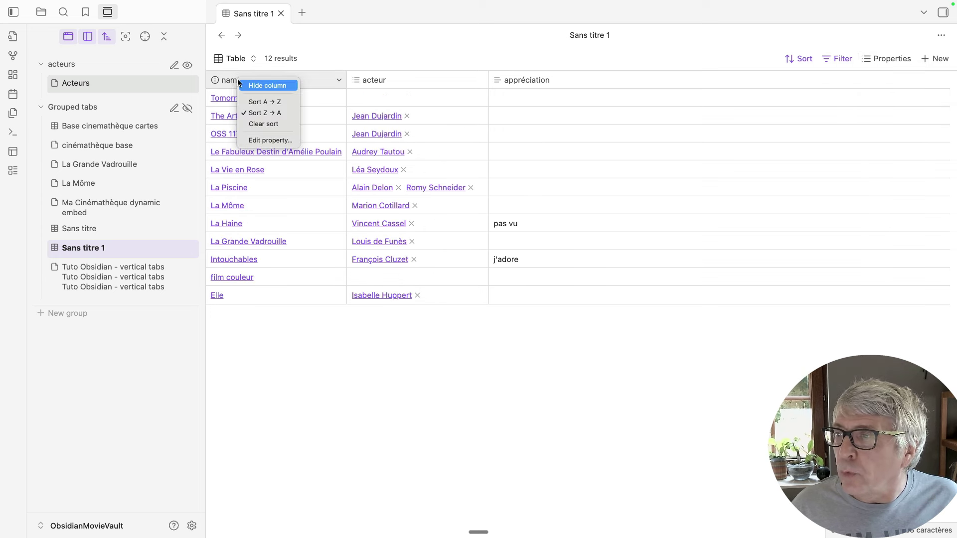
pyautogui.click(265, 140)
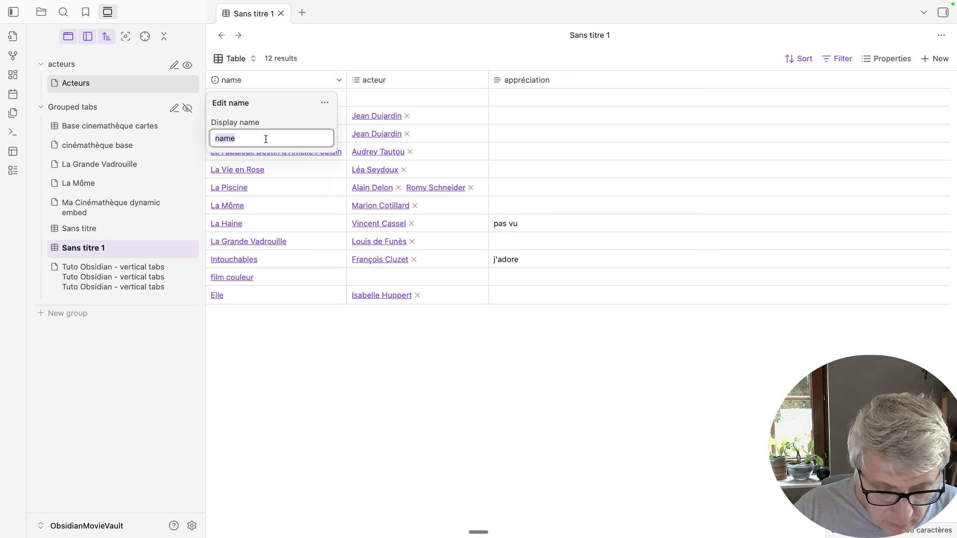
pyautogui.write('titre du')
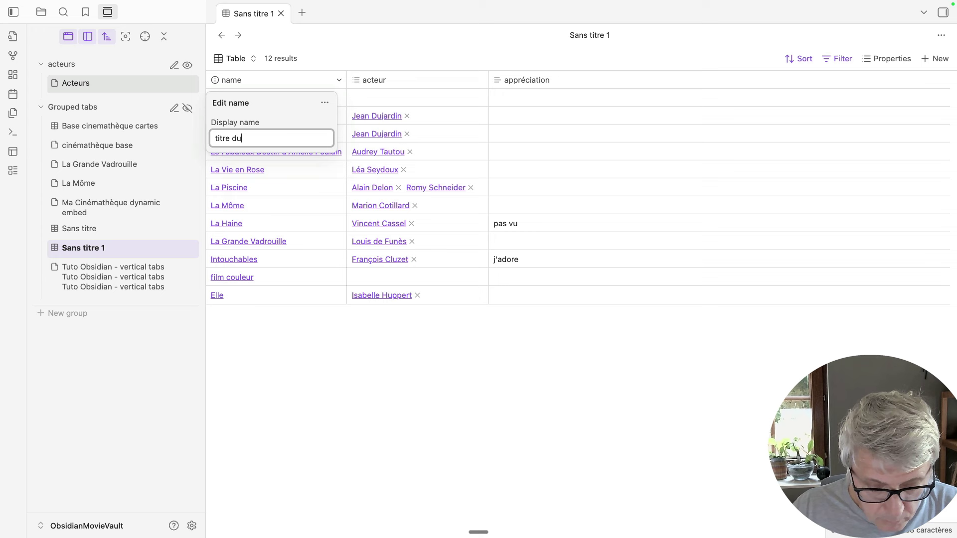
pyautogui.write(' film')
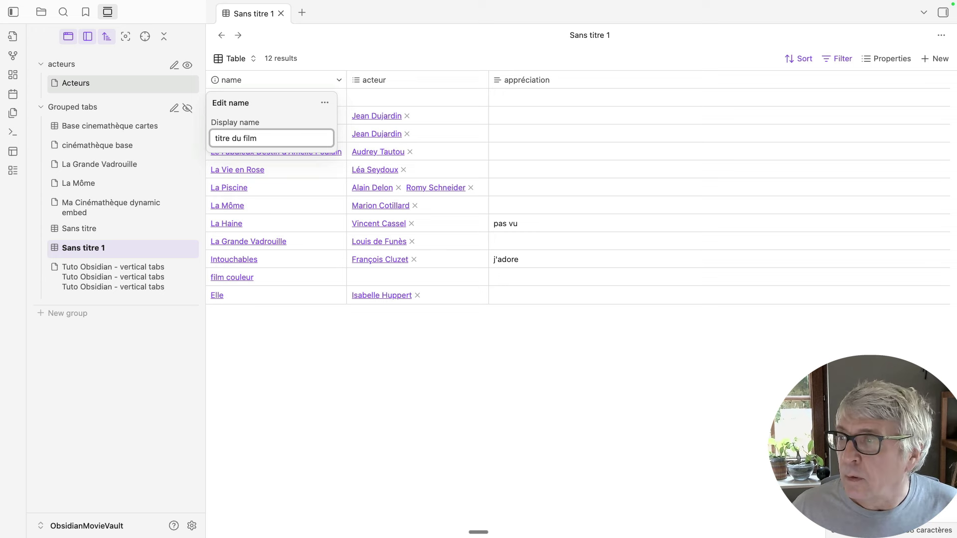
pyautogui.press('Return')
pyautogui.click(342, 338)
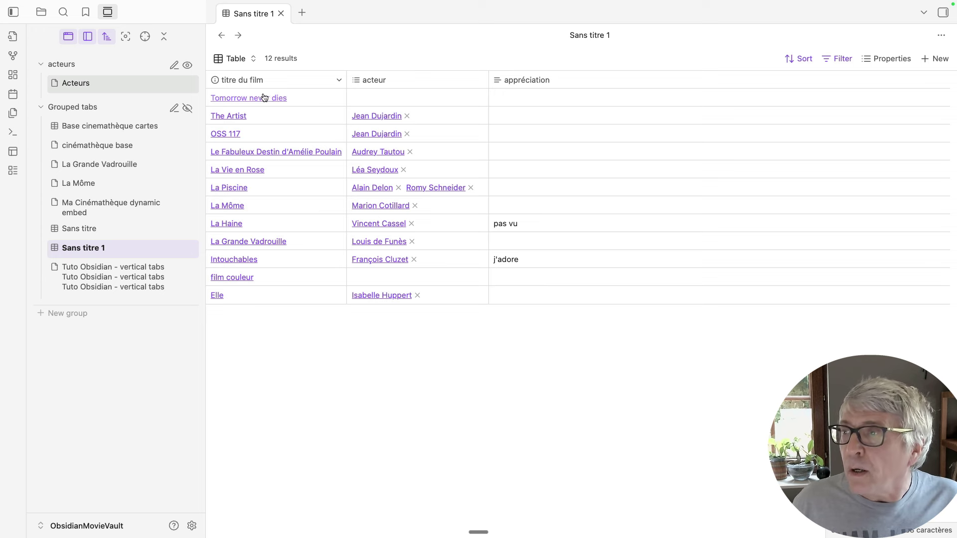
# Set the display name of the acteur column to "acteur(s)", keeping its property type as Liste
pyautogui.click(372, 80)
pyautogui.moveTo(404, 146)
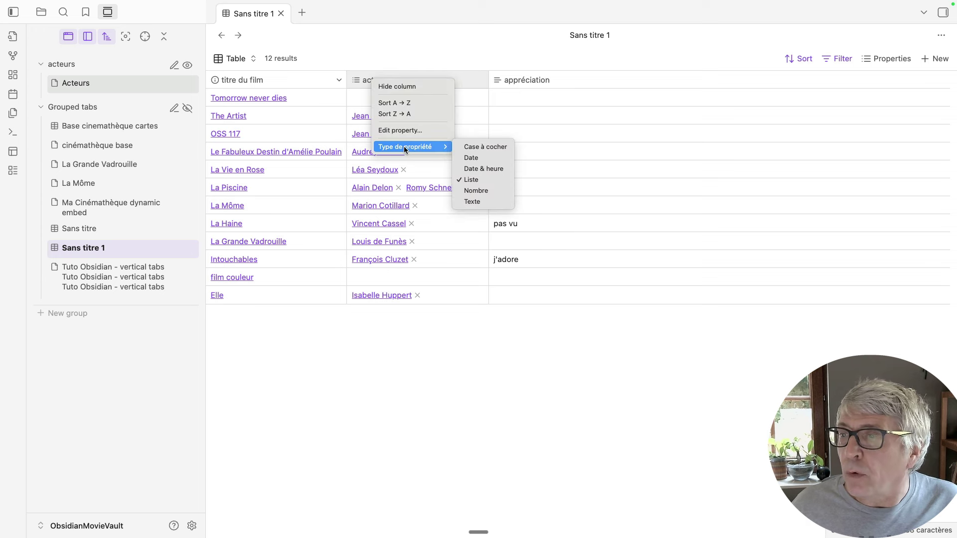
pyautogui.click(403, 130)
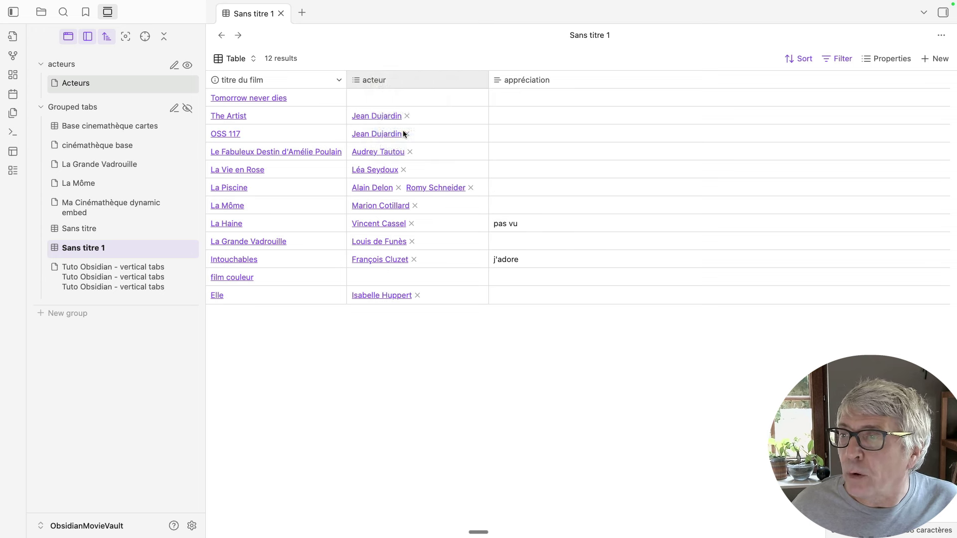
pyautogui.click(382, 135)
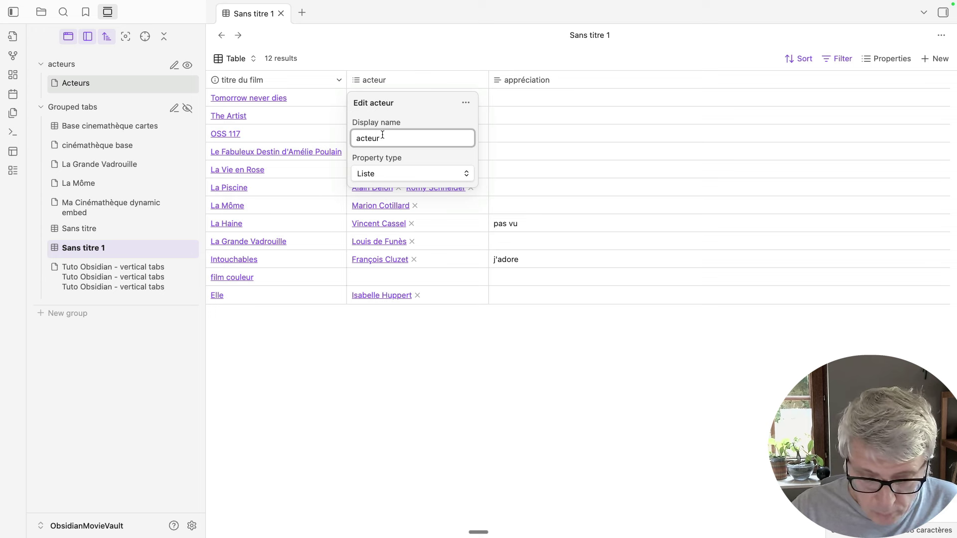
pyautogui.write('(s)')
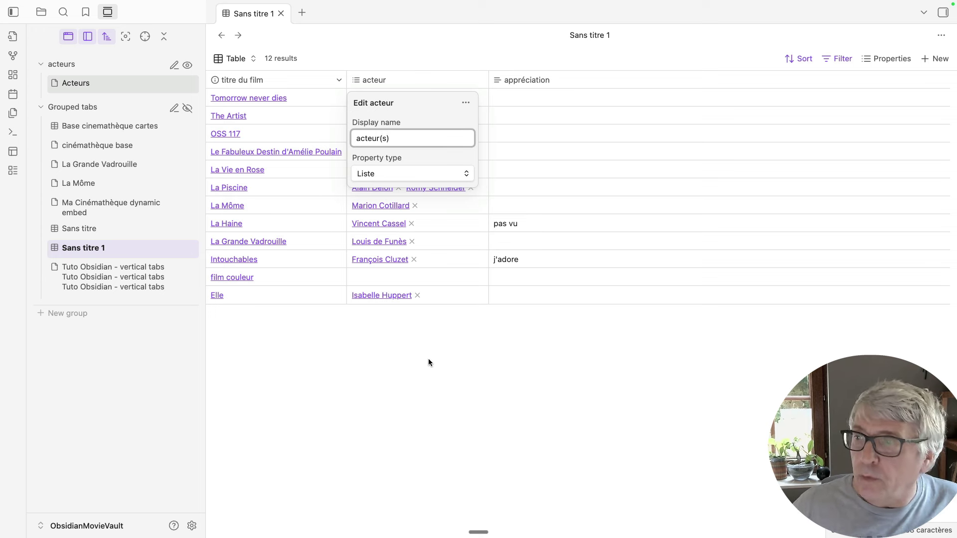
pyautogui.click(428, 359)
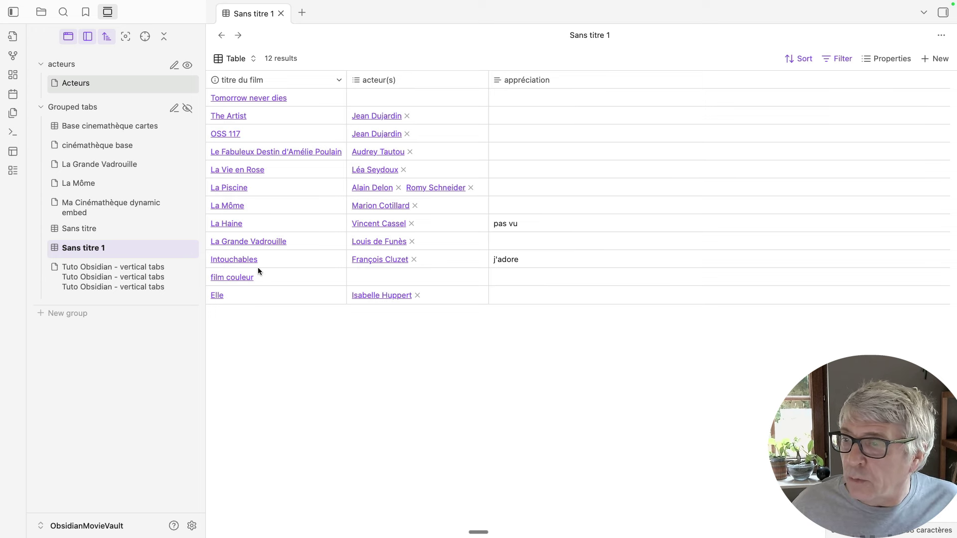
# Add a link to Omar Sy in the acteur(s) cell of Intouchables, and check the film's note before returning to the base
pyautogui.click(441, 259)
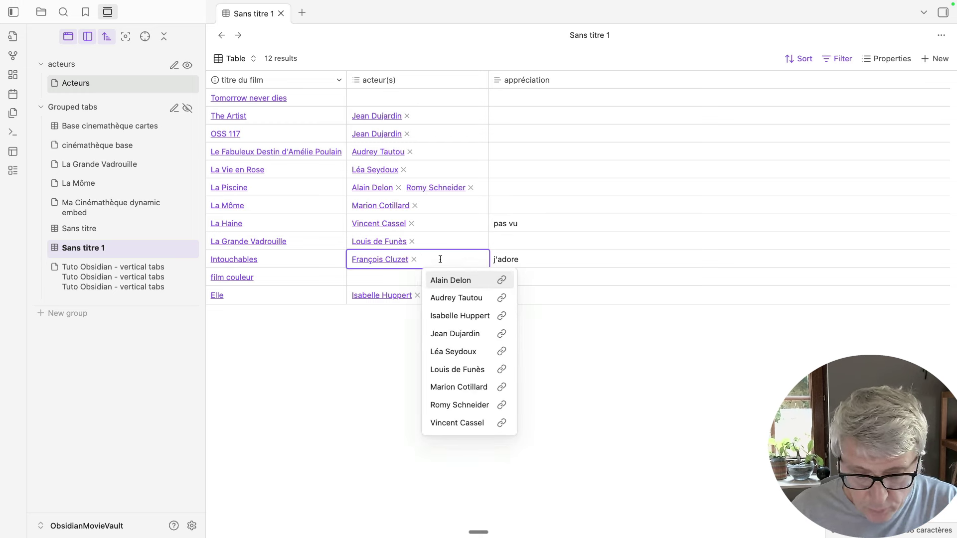
pyautogui.write('[[')
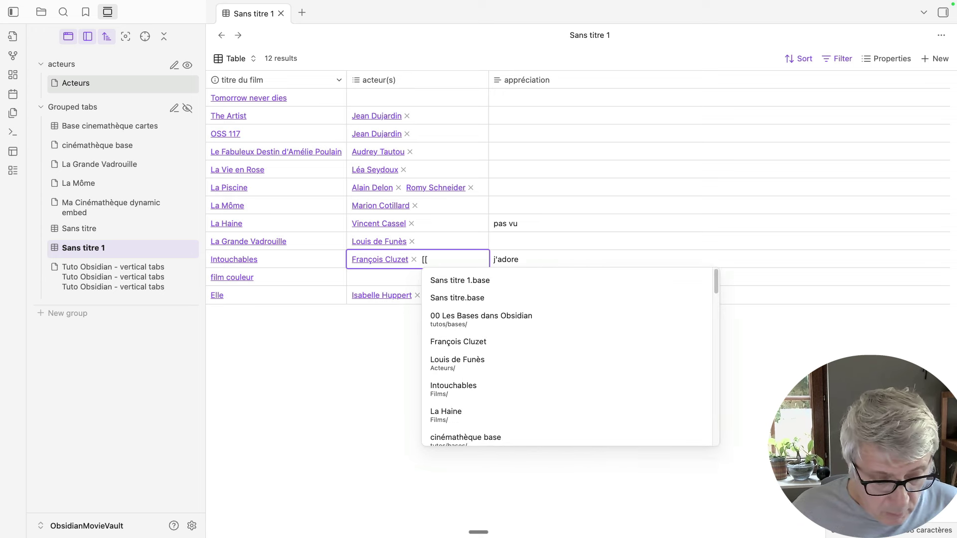
pyautogui.write('Omar')
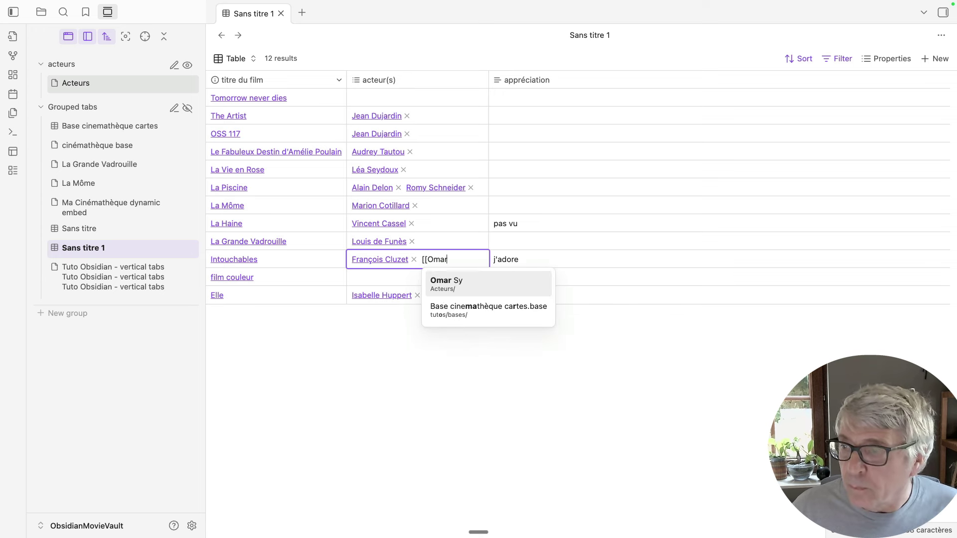
pyautogui.click(451, 281)
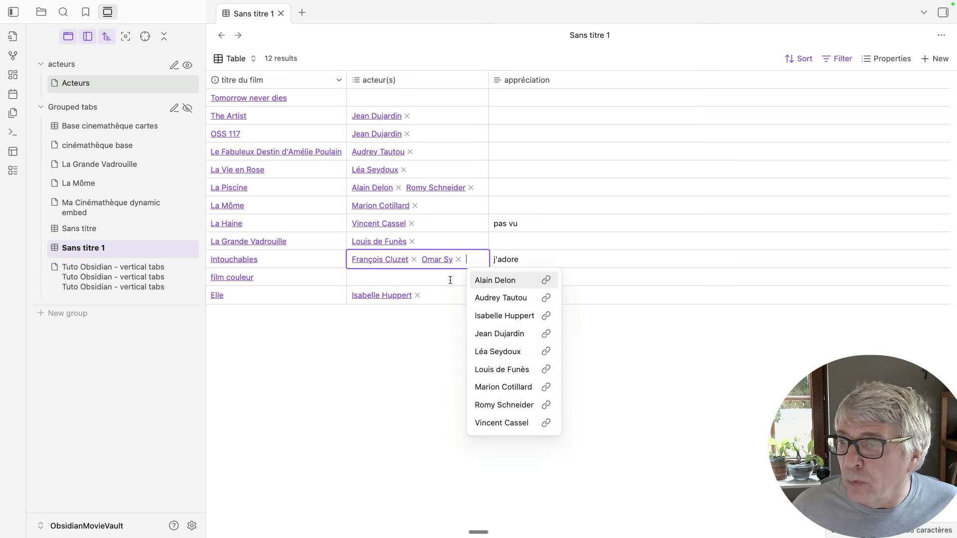
pyautogui.click(410, 371)
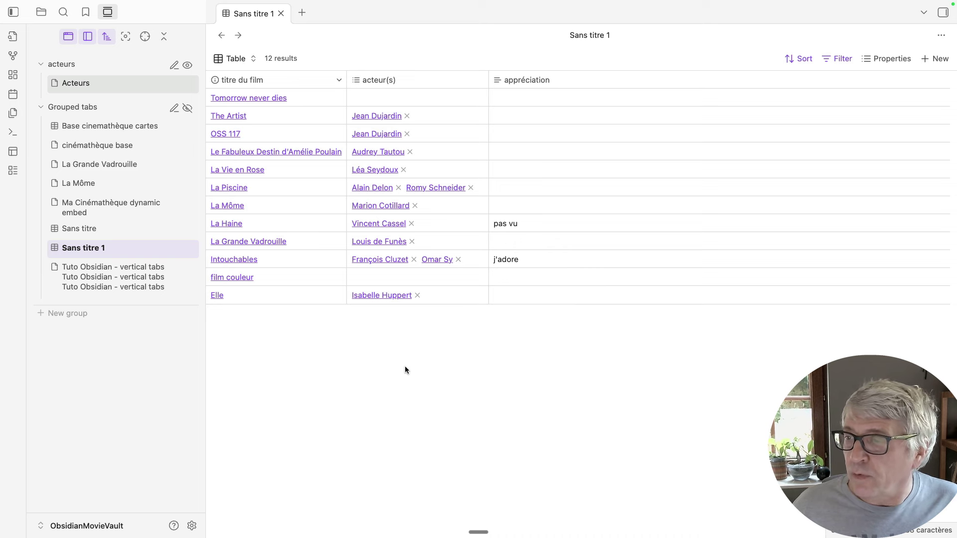
pyautogui.click(234, 260)
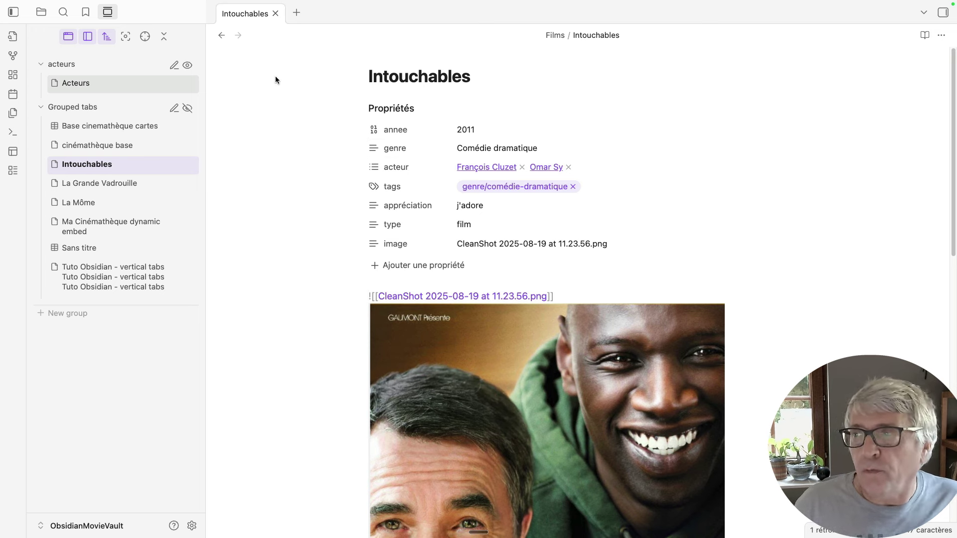
pyautogui.click(221, 35)
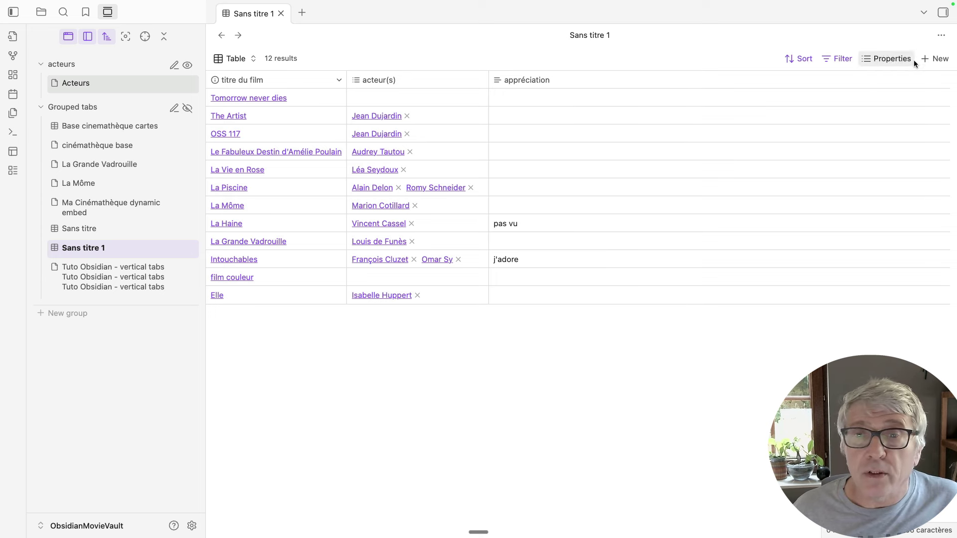
# Create a new film note from the base and title it "Le gendarme de Saint-Tropez"
pyautogui.click(942, 60)
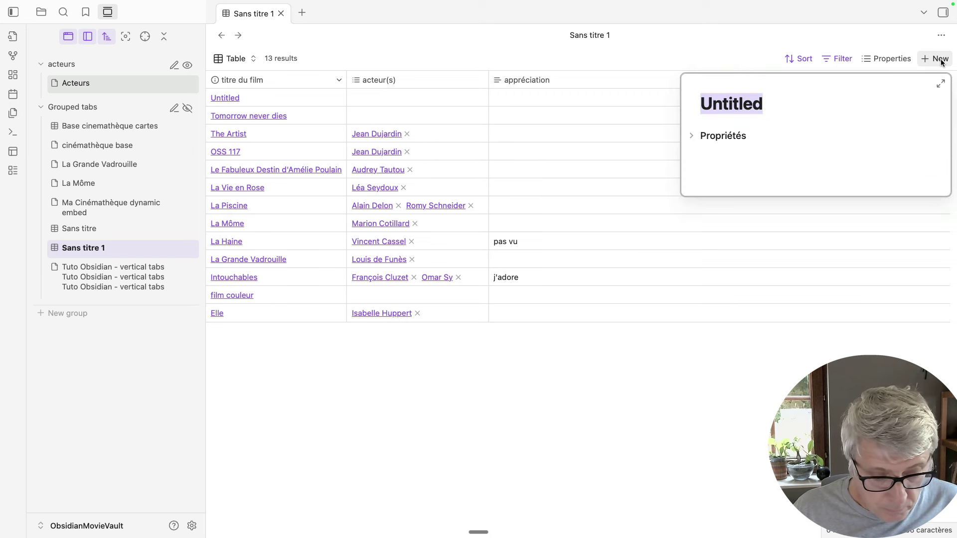
pyautogui.write('Le gendr')
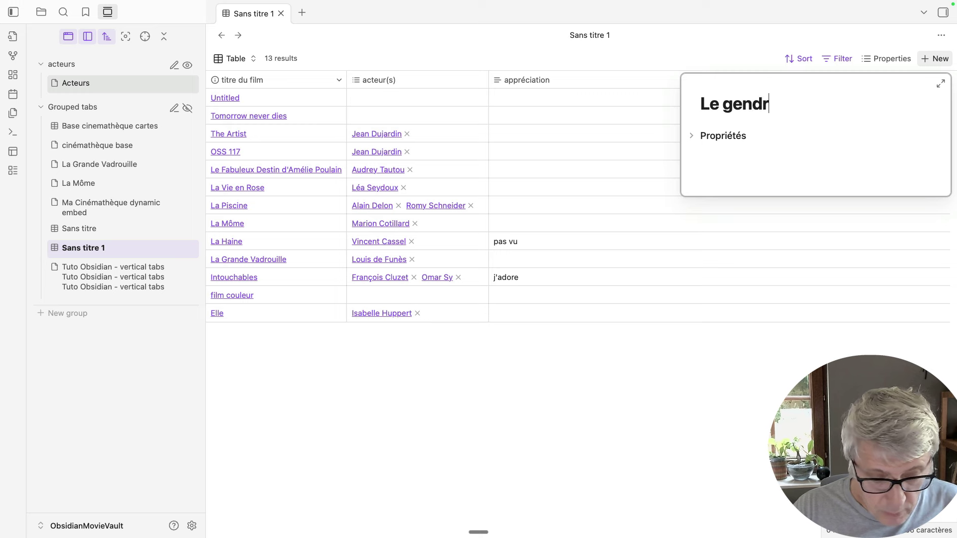
pyautogui.write('a')
pyautogui.press('Return')
pyautogui.write('me')
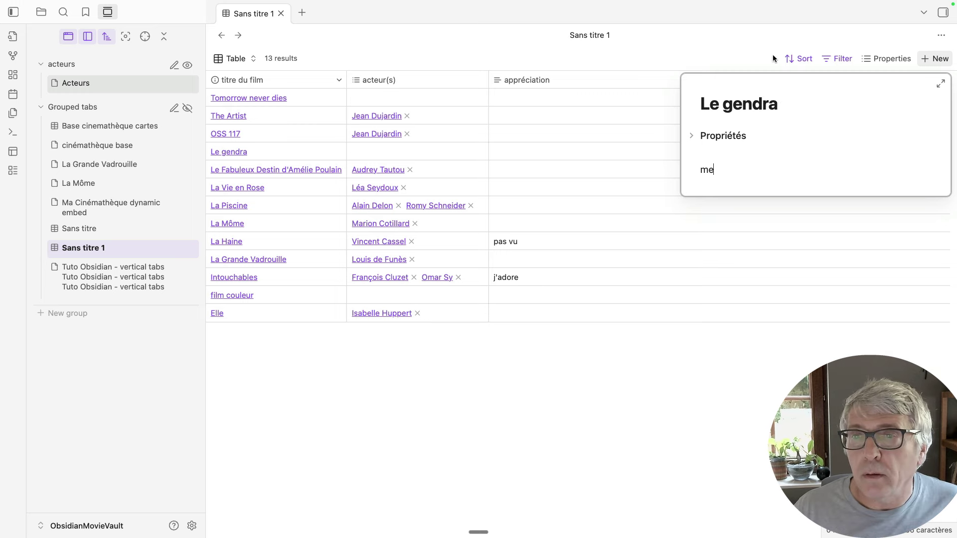
pyautogui.press('BackSpace')
pyautogui.press('BackSpace')
pyautogui.write('arm')
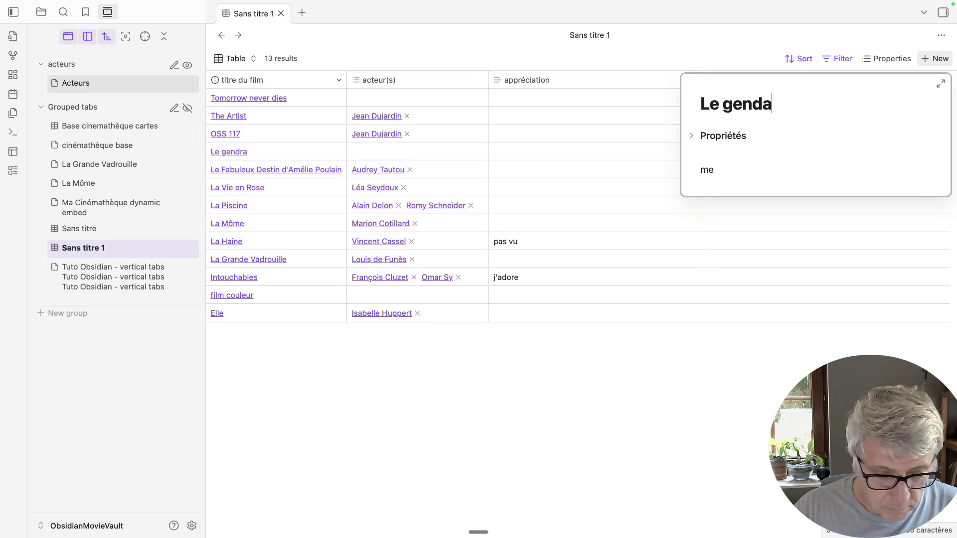
pyautogui.write('e d')
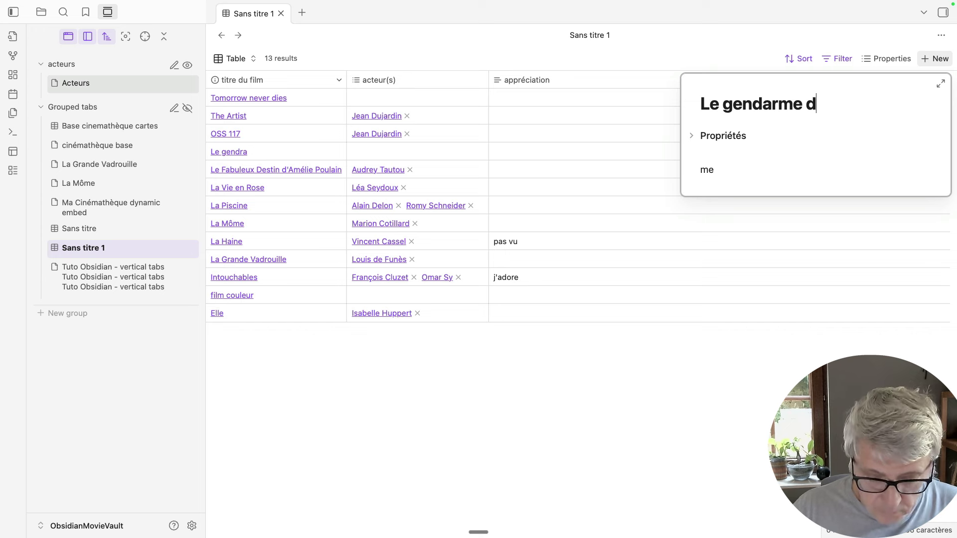
pyautogui.write('e Saint-')
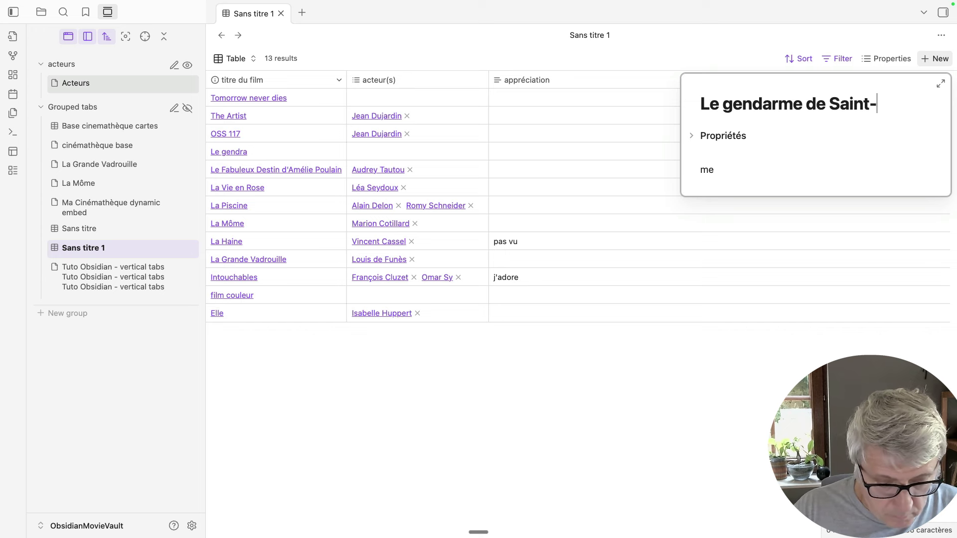
pyautogui.write('Tropez')
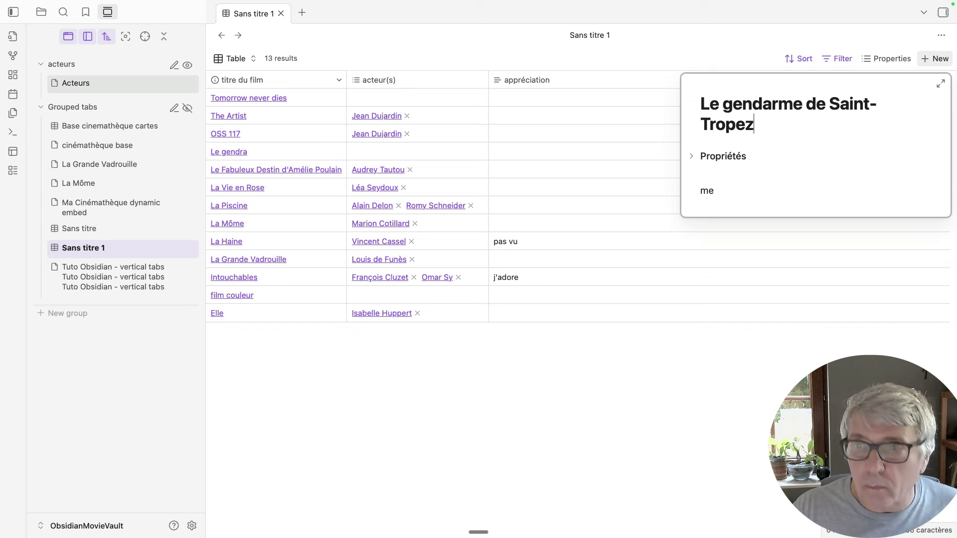
# Show the new note's properties and add a link to Louis de Funès as acteur, then close the note preview
pyautogui.click(693, 156)
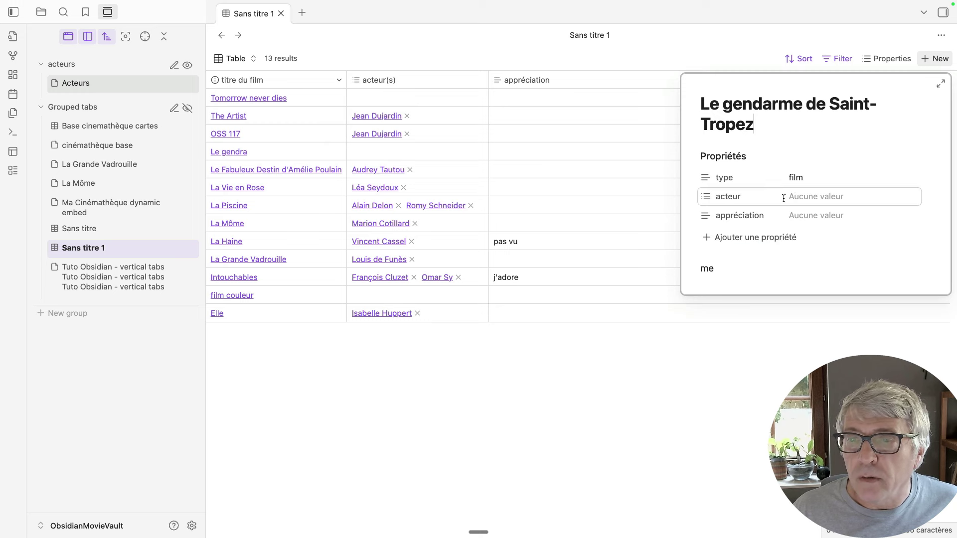
pyautogui.click(818, 198)
pyautogui.write('[[')
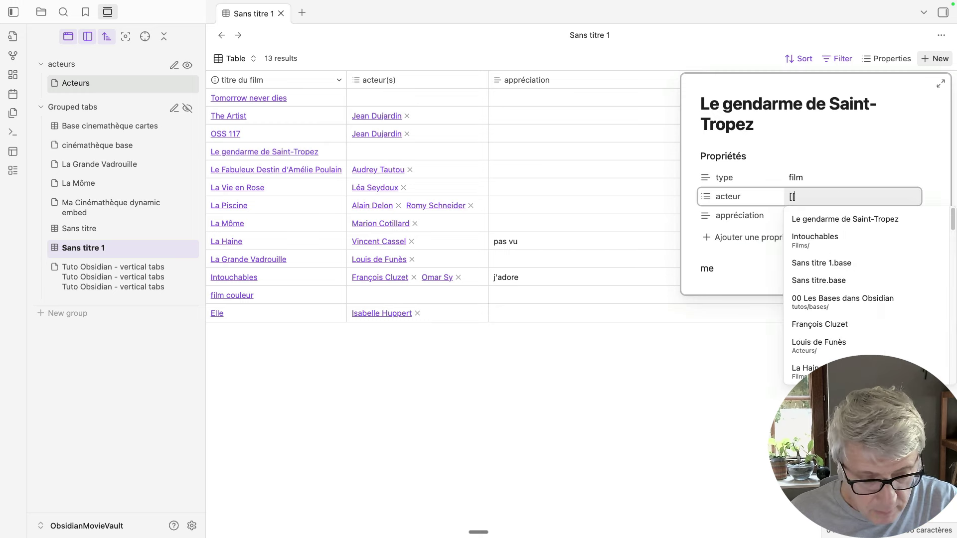
pyautogui.write('Loui')
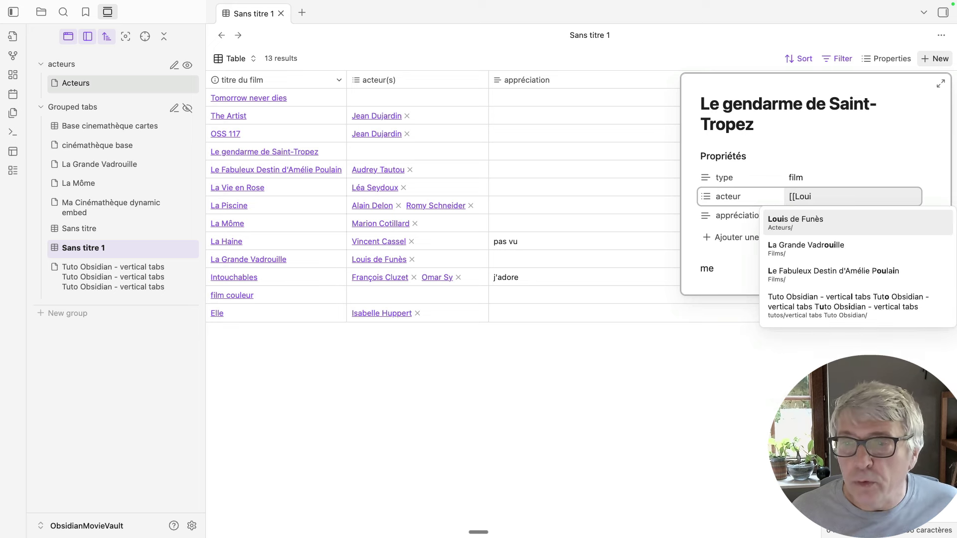
pyautogui.click(818, 225)
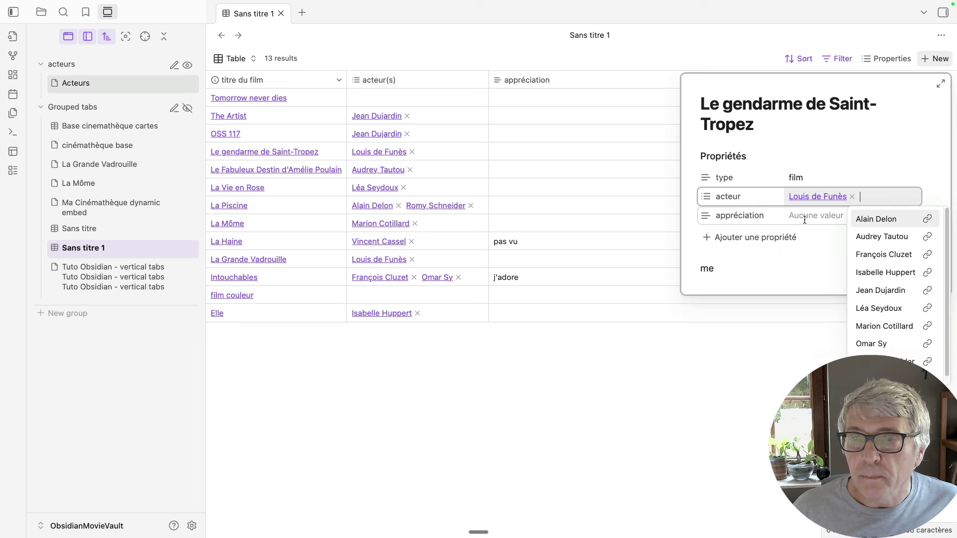
pyautogui.click(722, 391)
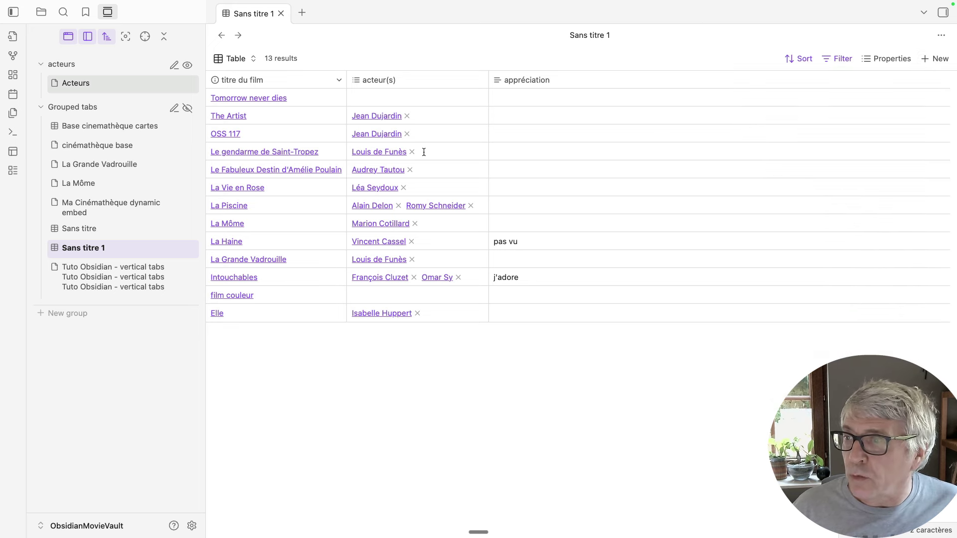
# Check the properties in the Le gendarme de Saint-Tropez note and compare them with the base view's filter
pyautogui.click(248, 152)
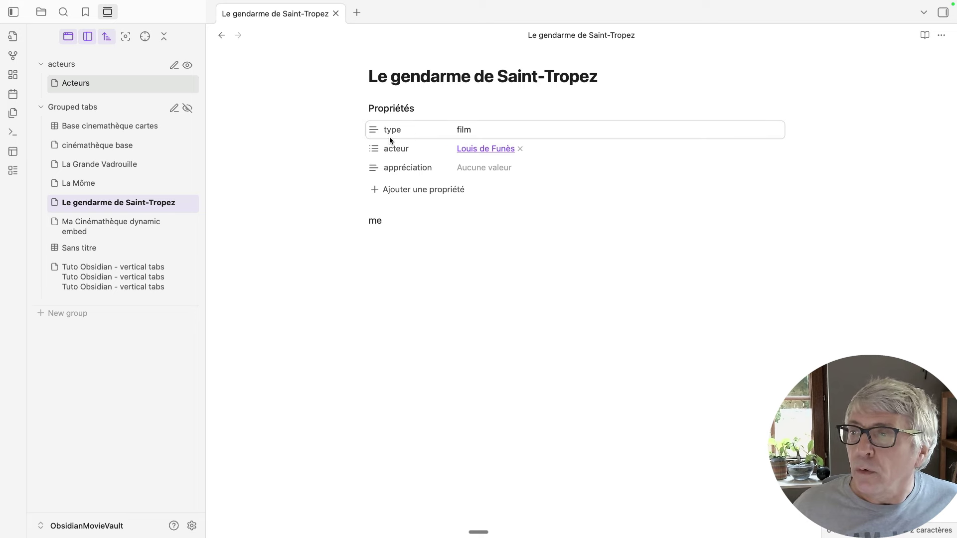
pyautogui.click(221, 36)
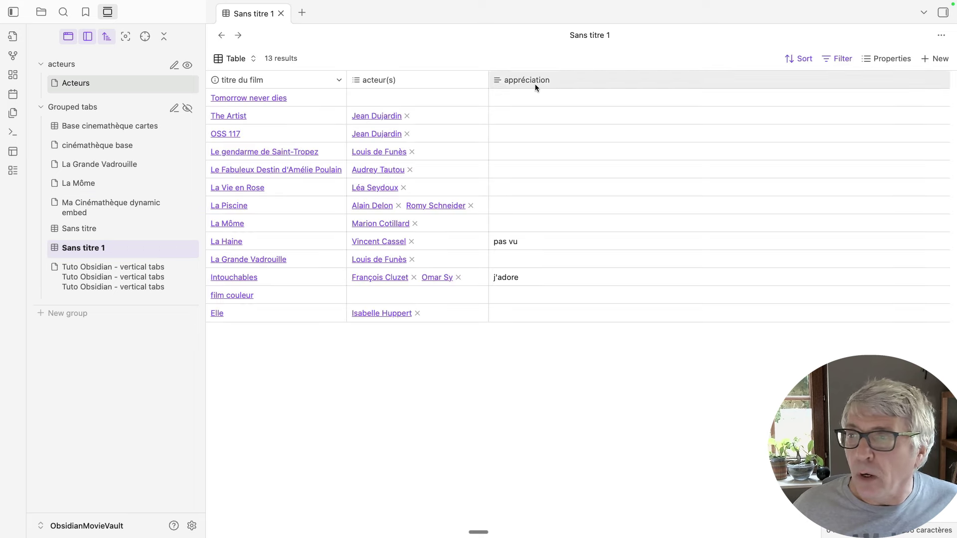
pyautogui.click(842, 58)
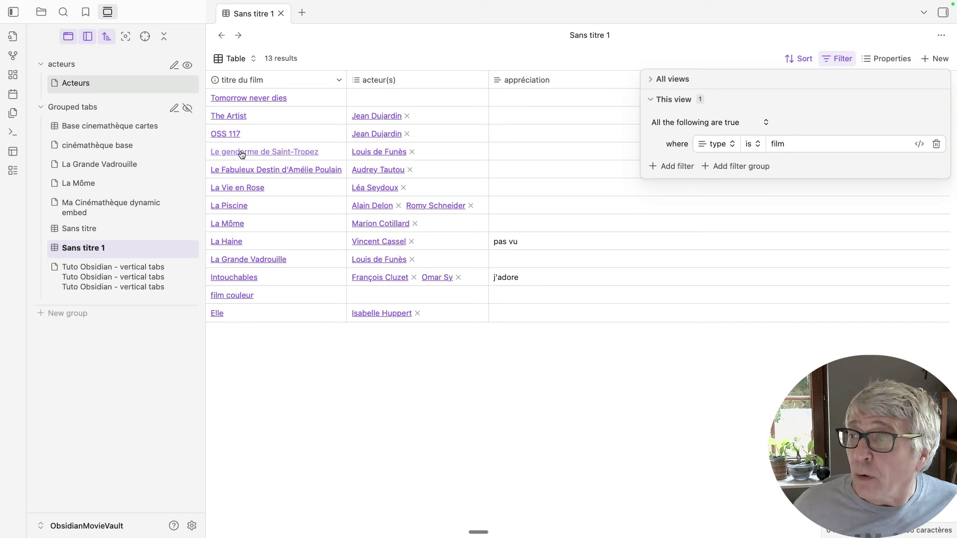
# Reopen the Le gendarme de Saint-Tropez note and delete the stray text "me" from its body
pyautogui.click(276, 158)
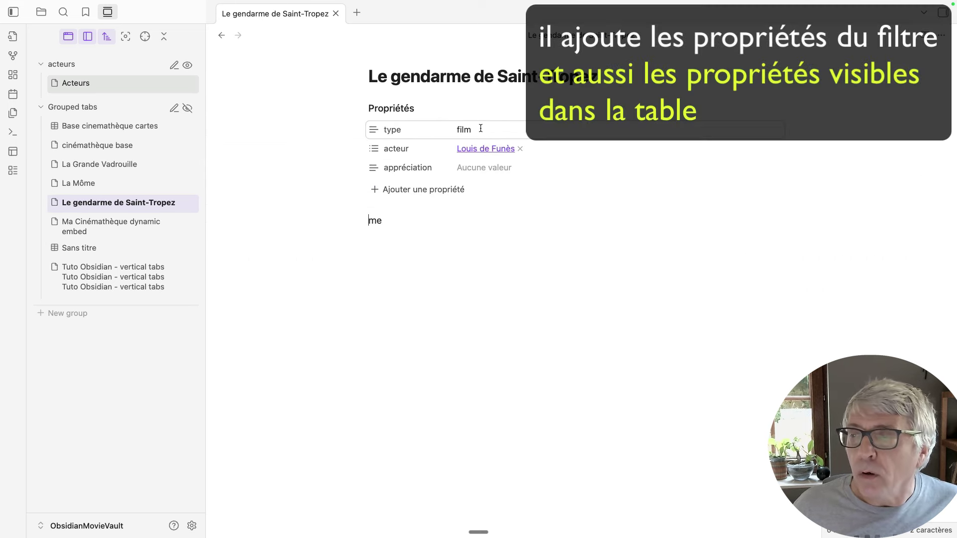
pyautogui.moveTo(481, 128); pyautogui.dragTo(376, 125)
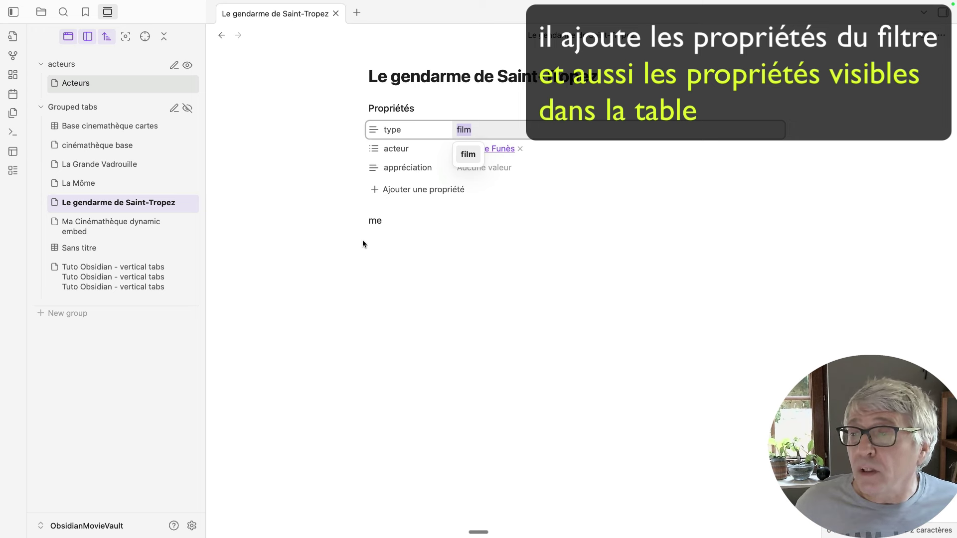
pyautogui.click(508, 290)
pyautogui.doubleClick(375, 220)
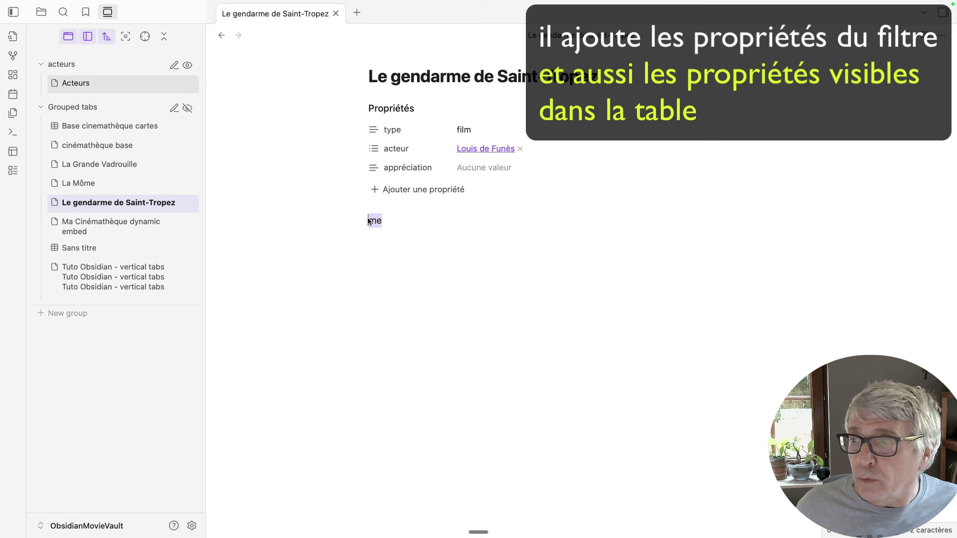
pyautogui.press('BackSpace')
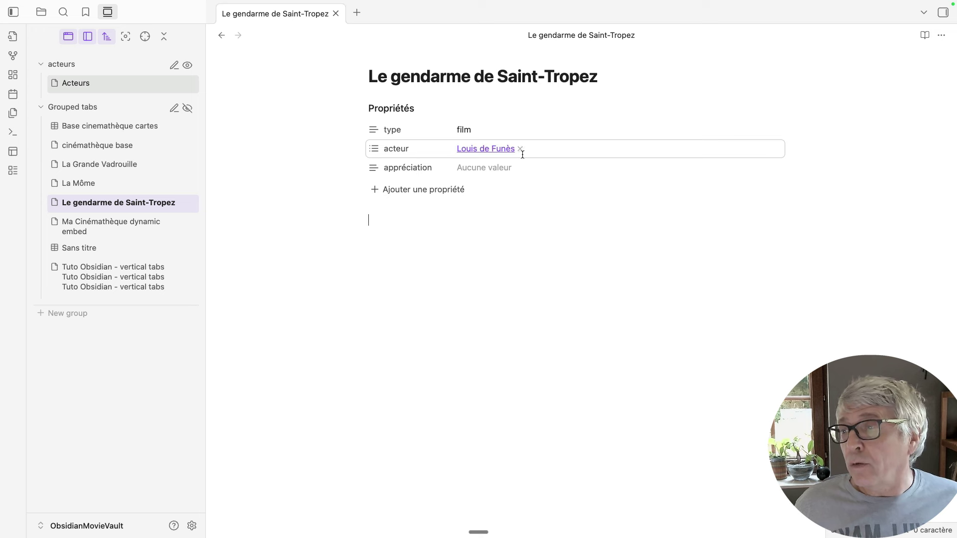
# Set the note's appréciation property to "j'aime" and return to the base
pyautogui.click(502, 167)
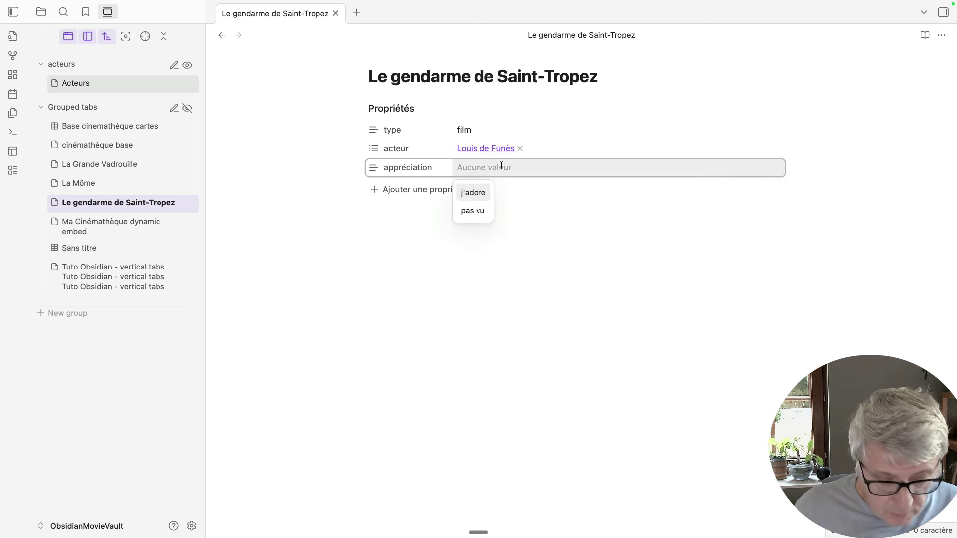
pyautogui.write("j'aime")
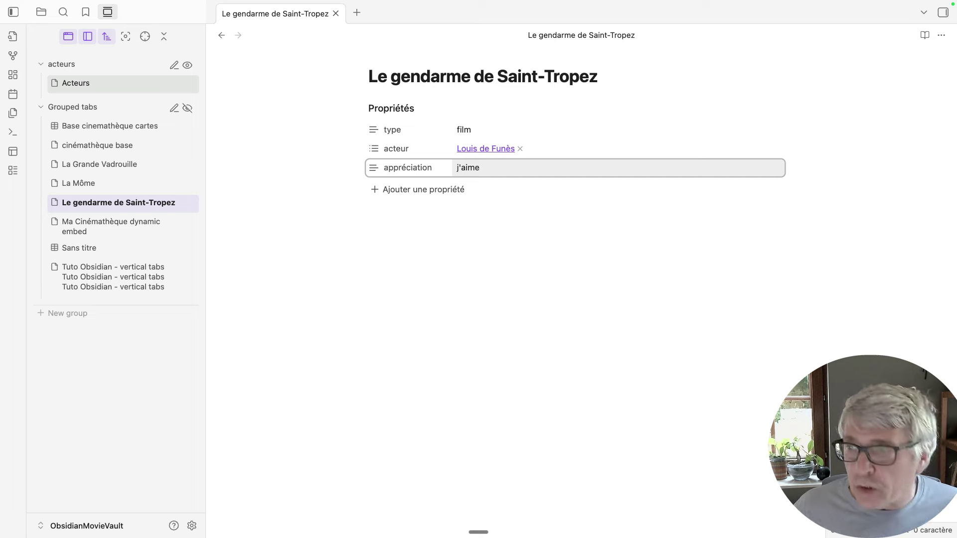
pyautogui.click(516, 299)
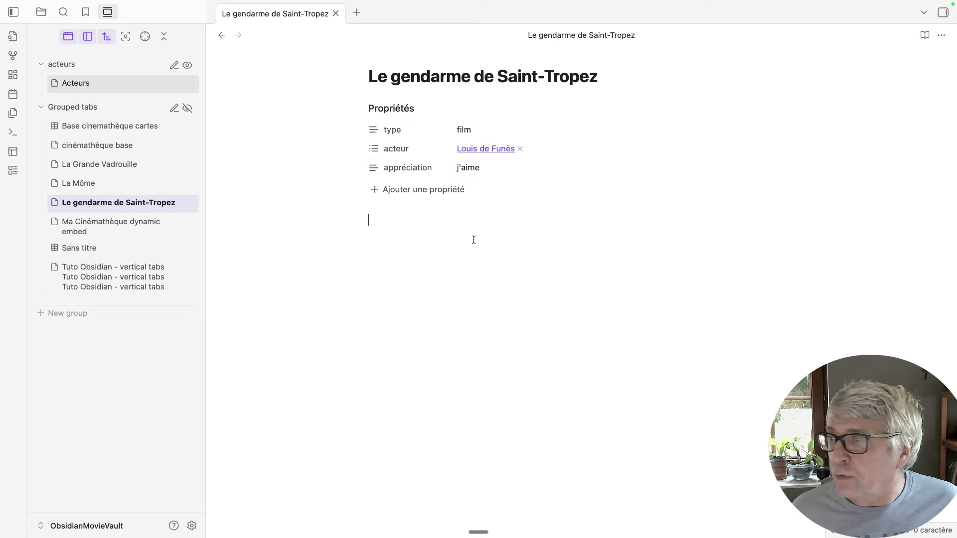
pyautogui.click(221, 35)
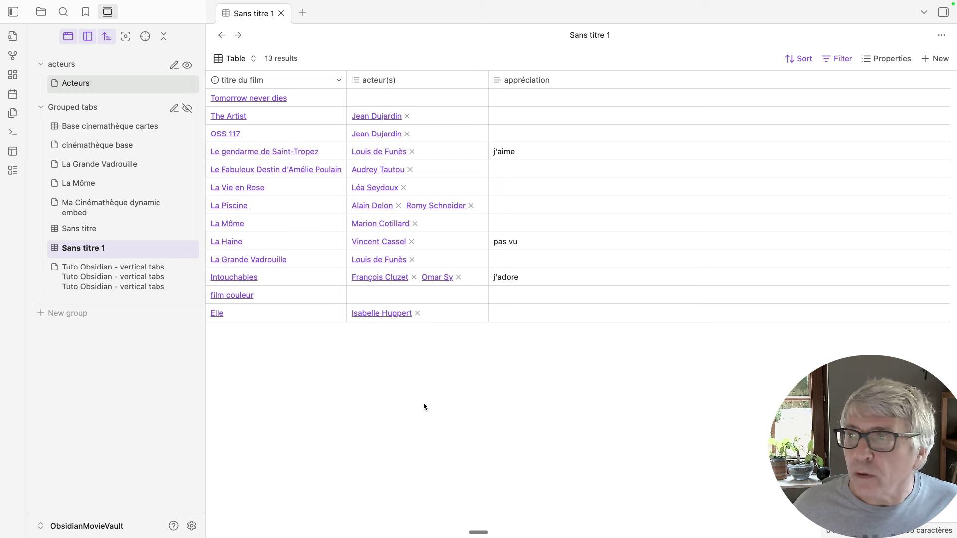
# Add a new view named "fiches" to the base with the Cards layout
pyautogui.click(239, 62)
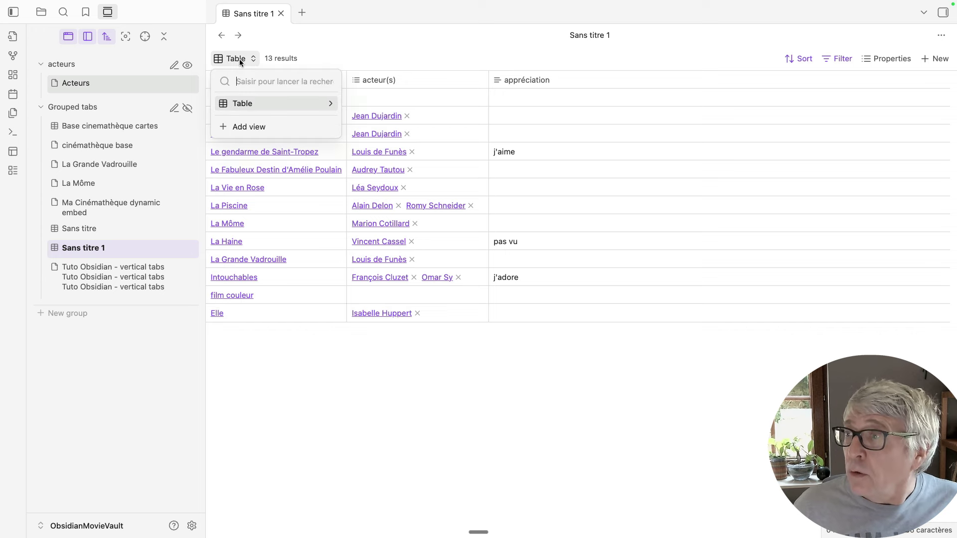
pyautogui.click(247, 128)
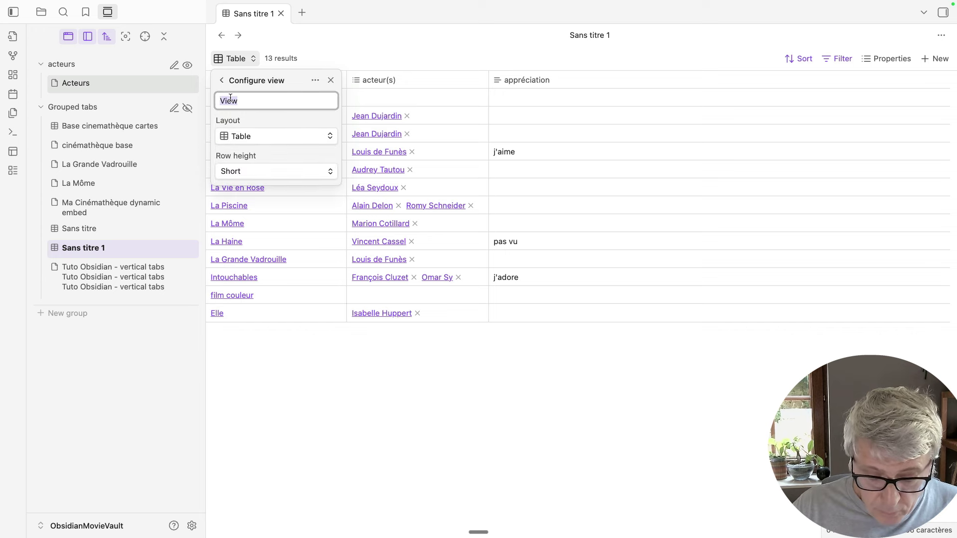
pyautogui.write('fiches')
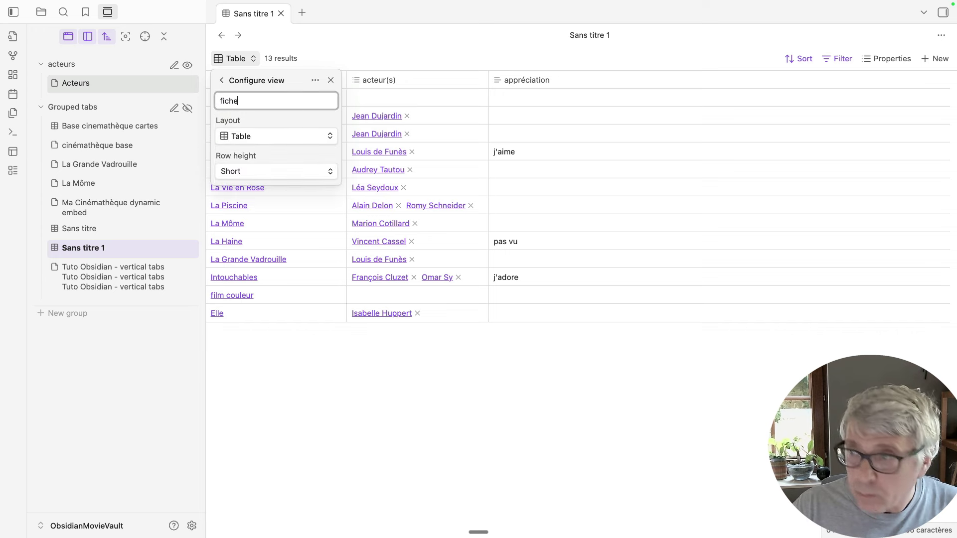
pyautogui.click(247, 137)
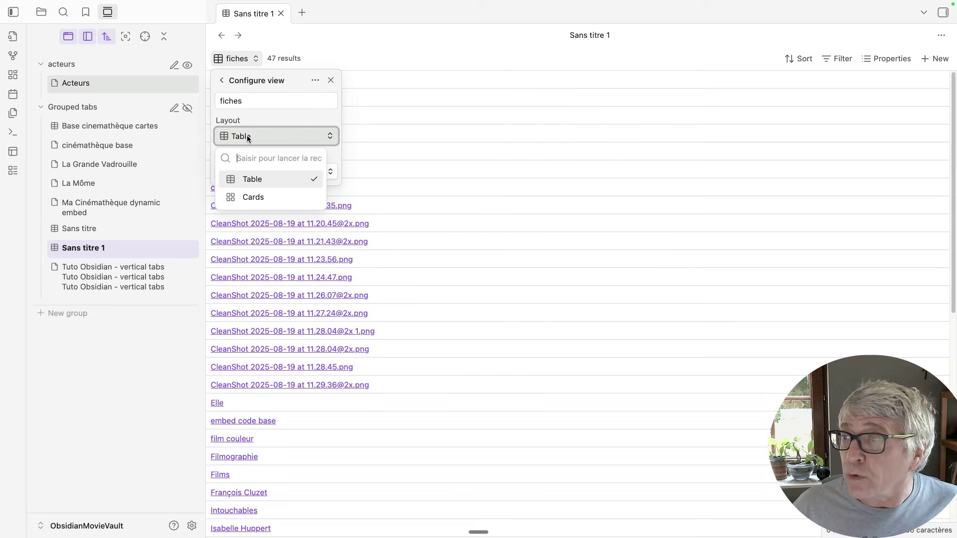
pyautogui.click(253, 198)
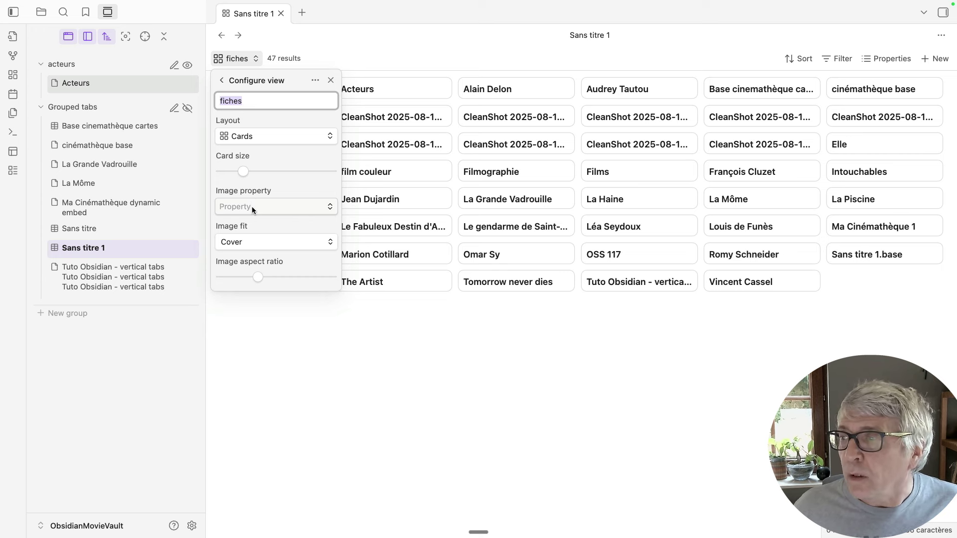
# Use the image property as the card image of the fiches view and look through the cards
pyautogui.click(253, 207)
pyautogui.scroll(-3, 253, 328)
pyautogui.click(254, 366)
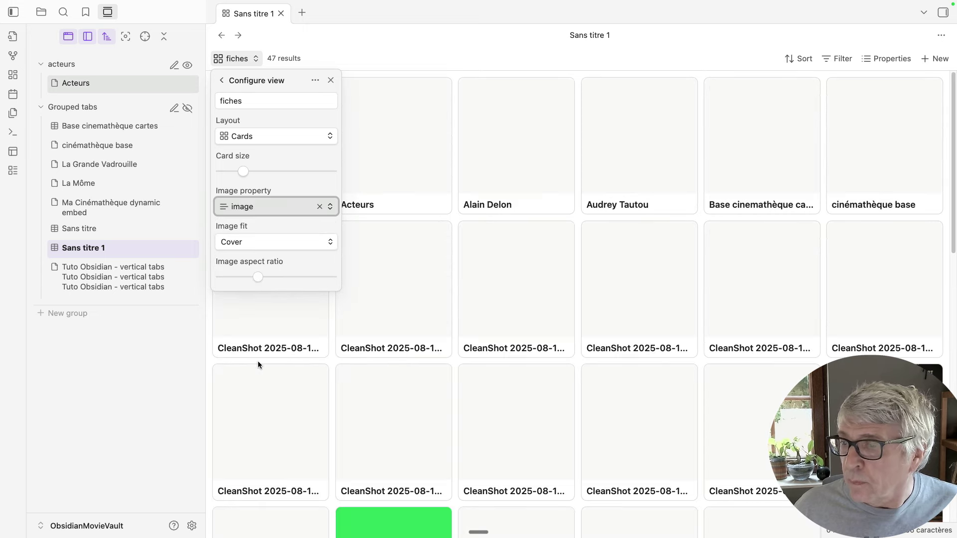
pyautogui.scroll(-10, 541, 372)
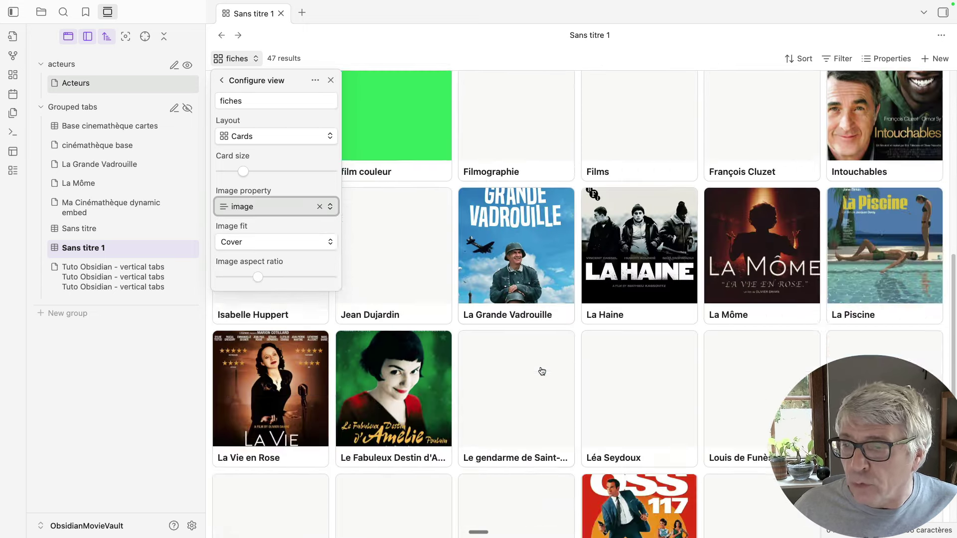
pyautogui.scroll(-3, 541, 371)
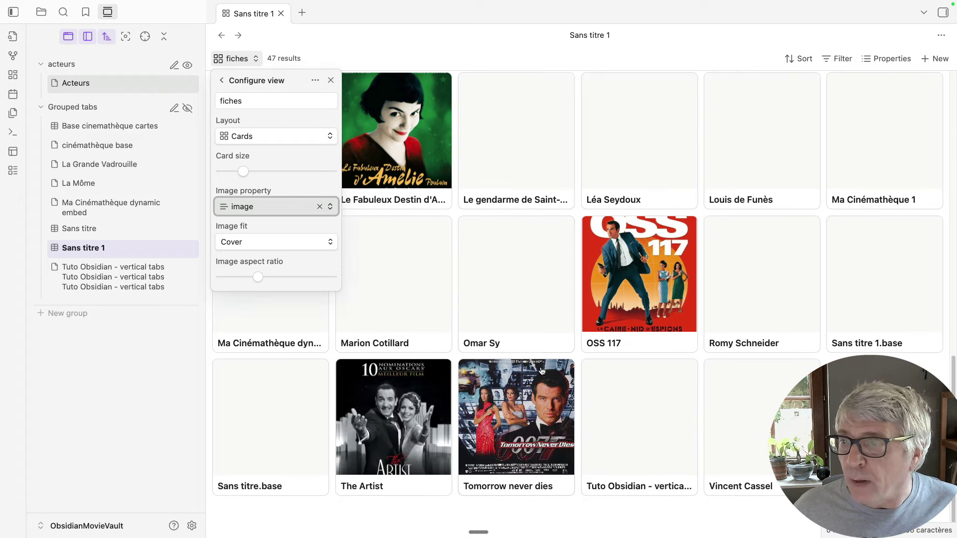
pyautogui.scroll(15, 654, 312)
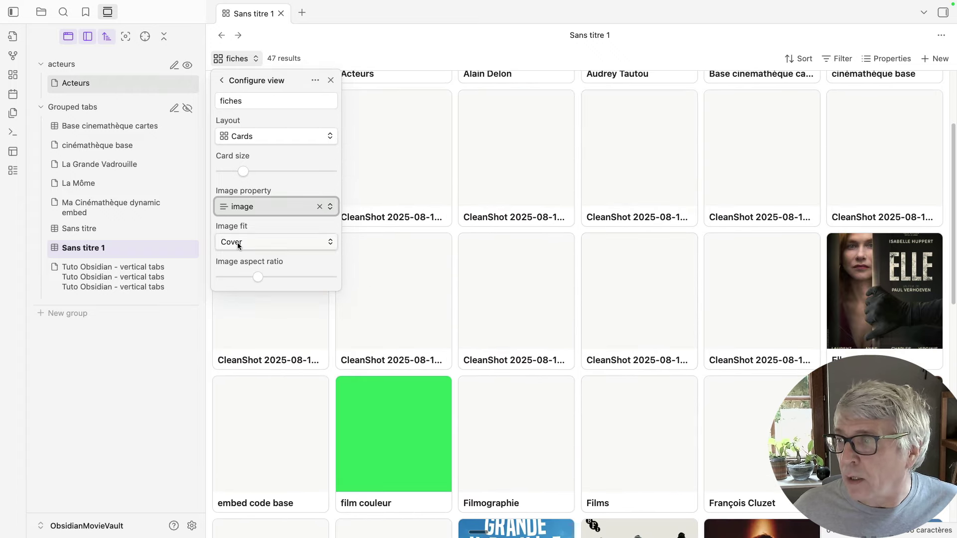
# Set the image fit of the fiches view's cards to Contain
pyautogui.click(234, 245)
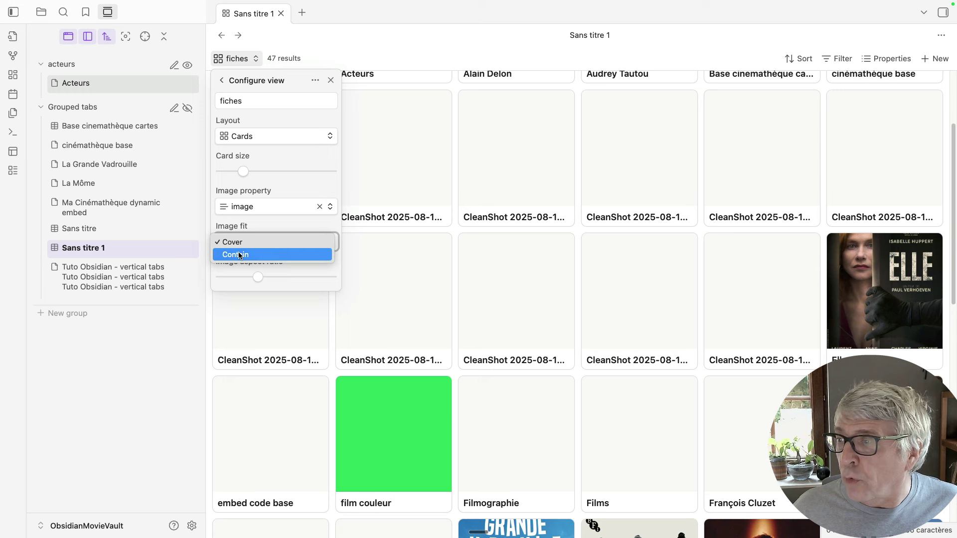
pyautogui.click(238, 244)
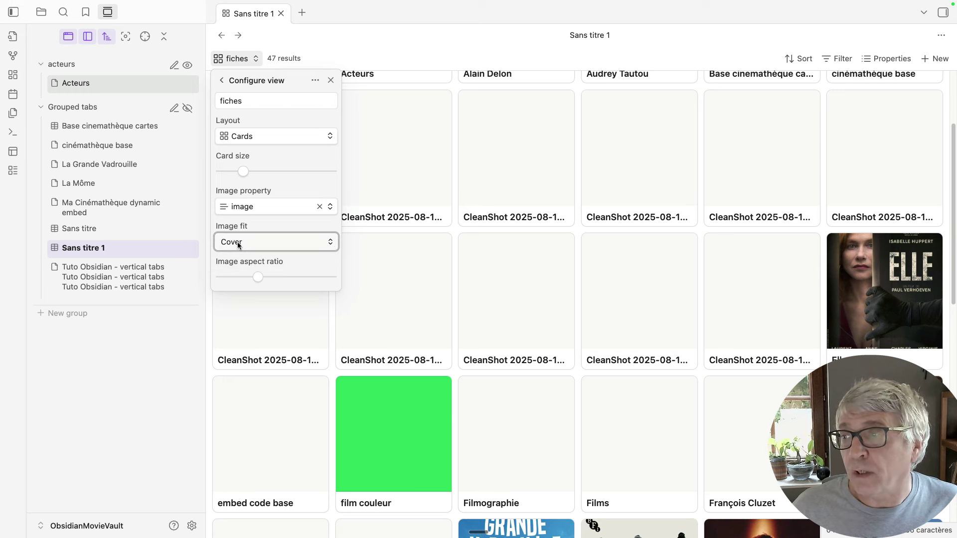
pyautogui.click(237, 243)
pyautogui.click(236, 255)
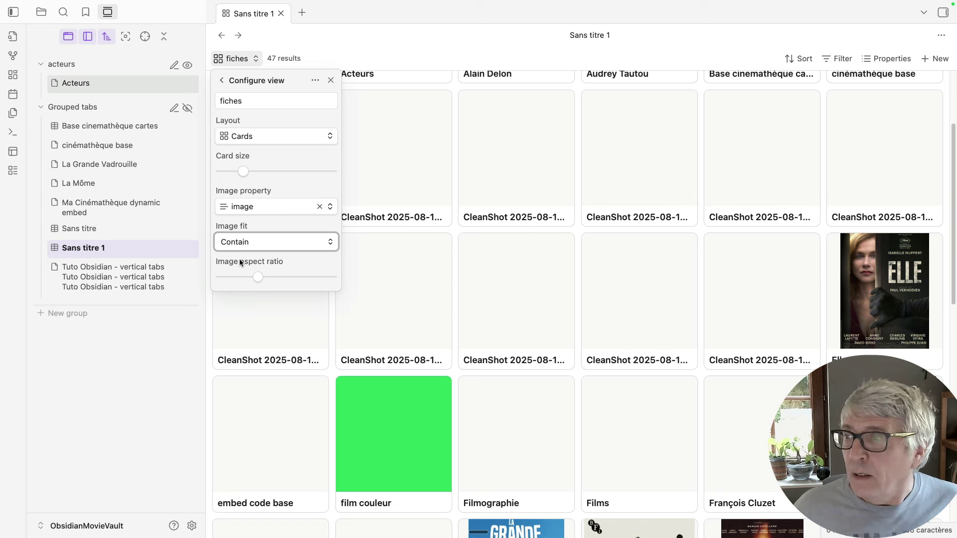
# Set the image fit of the fiches view's cards back to Cover
pyautogui.click(239, 241)
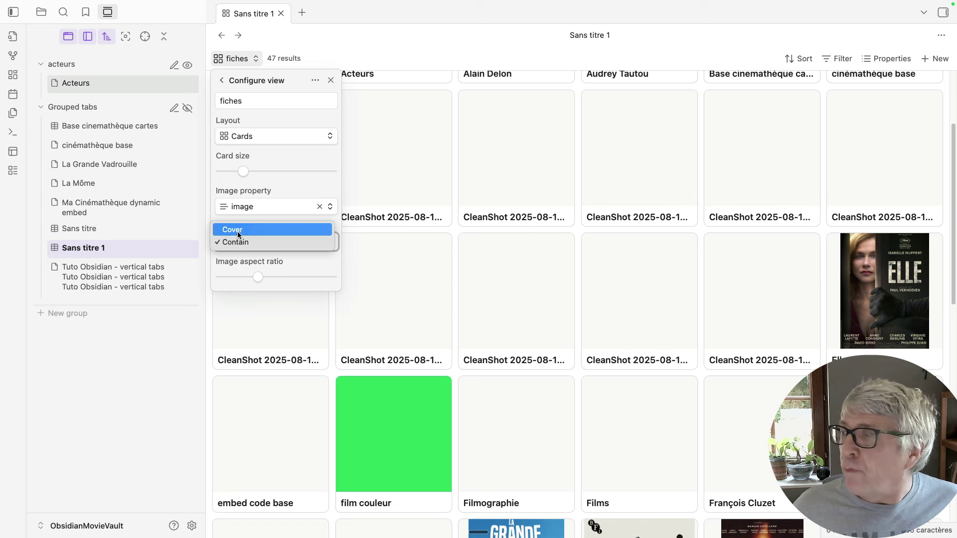
pyautogui.click(238, 232)
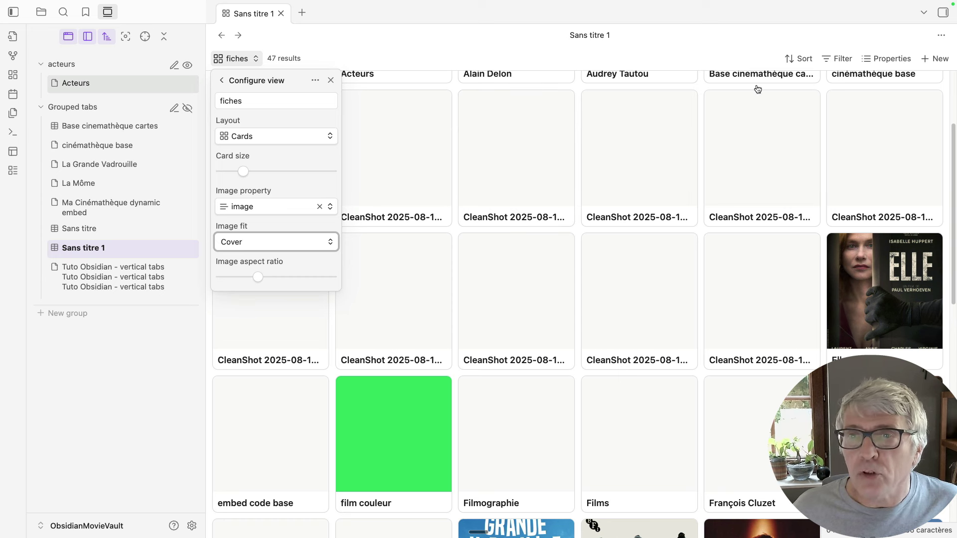
# Filter the fiches view alone to notes where type is film
pyautogui.click(848, 62)
pyautogui.click(846, 61)
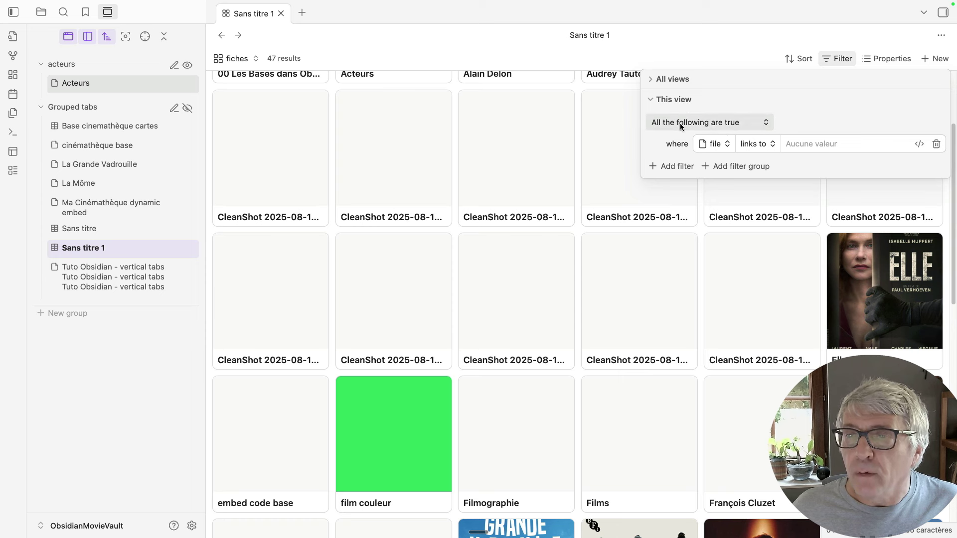
pyautogui.click(710, 145)
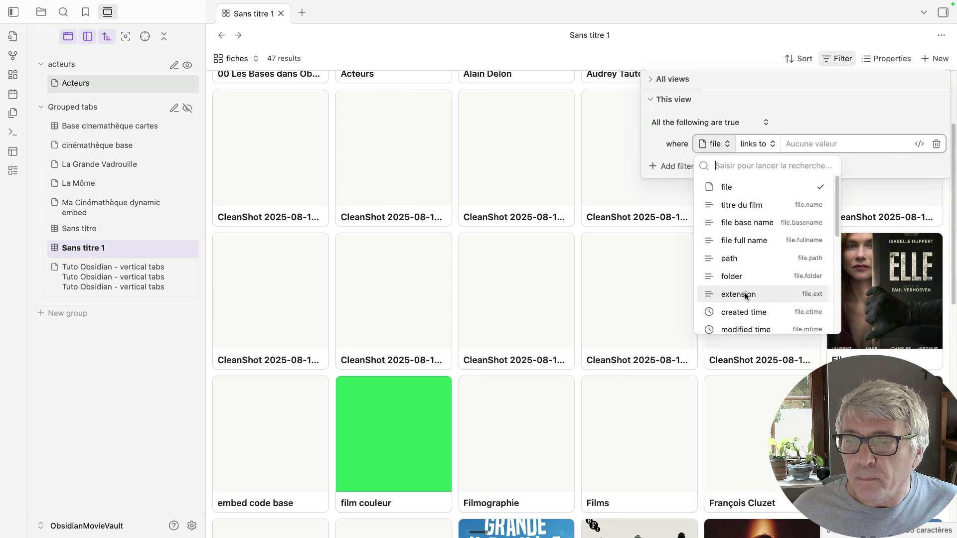
pyautogui.scroll(-5, 746, 297)
pyautogui.click(730, 329)
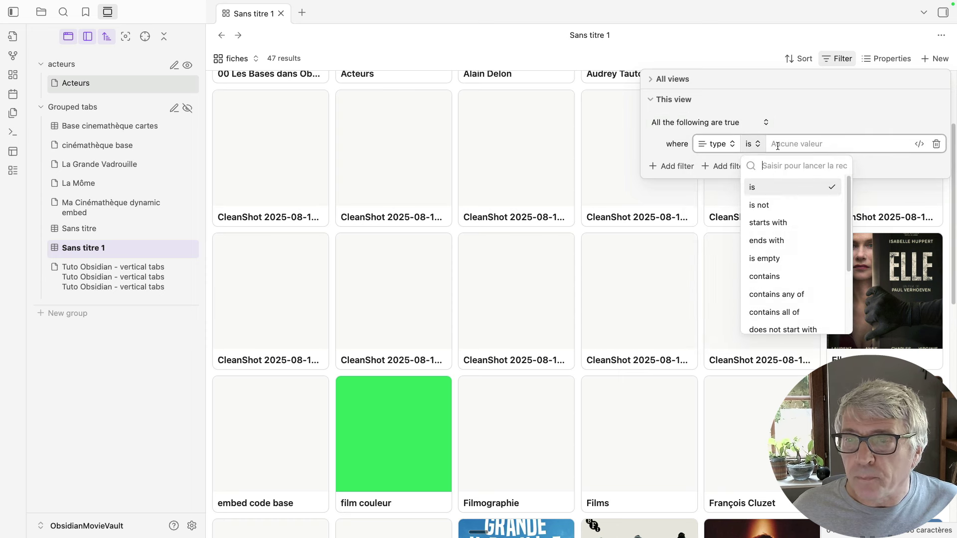
pyautogui.click(763, 186)
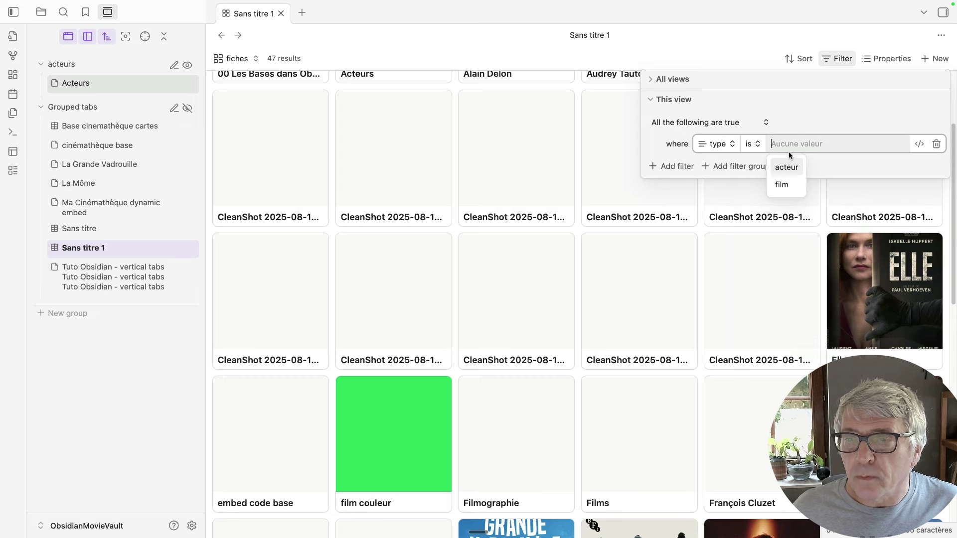
pyautogui.click(787, 185)
pyautogui.click(551, 480)
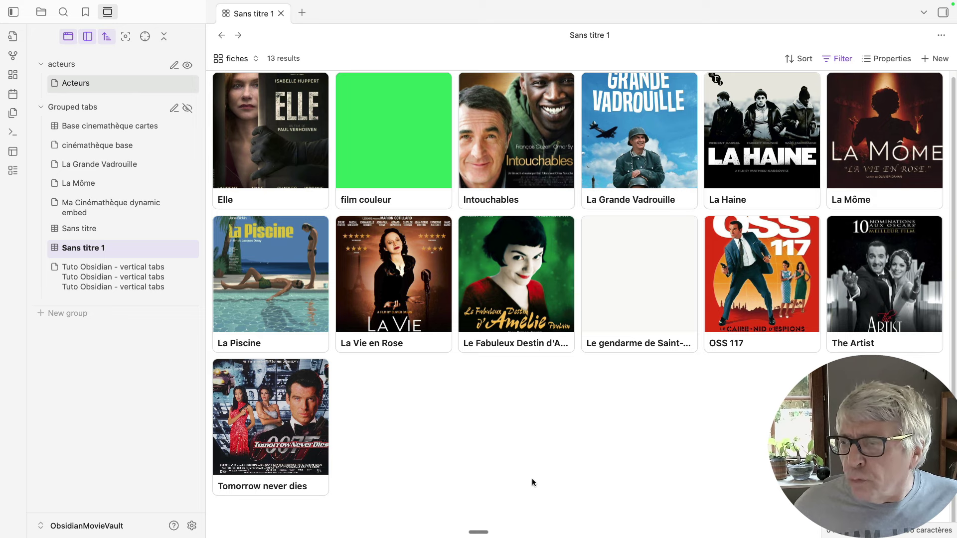
# Show the acteur(s) property on the cards of the fiches view
pyautogui.click(892, 59)
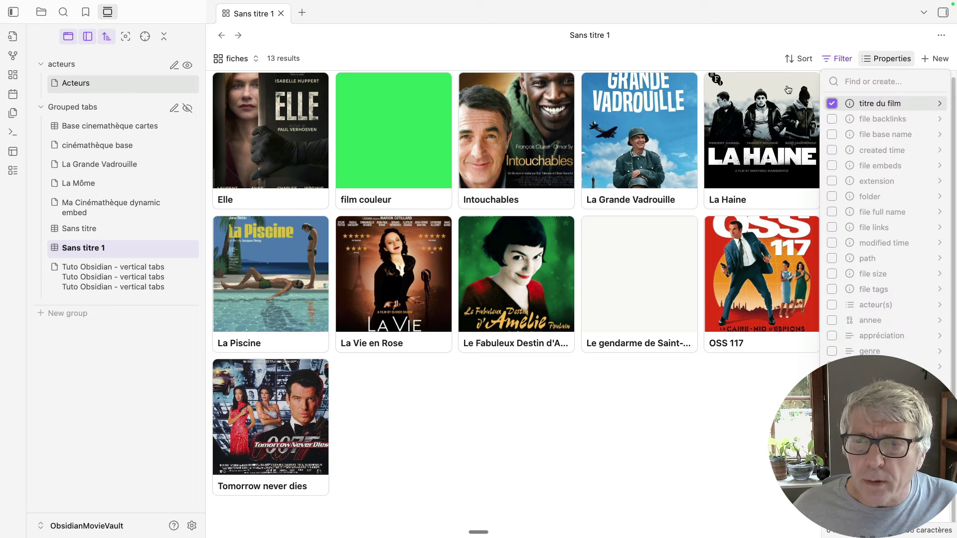
pyautogui.click(832, 305)
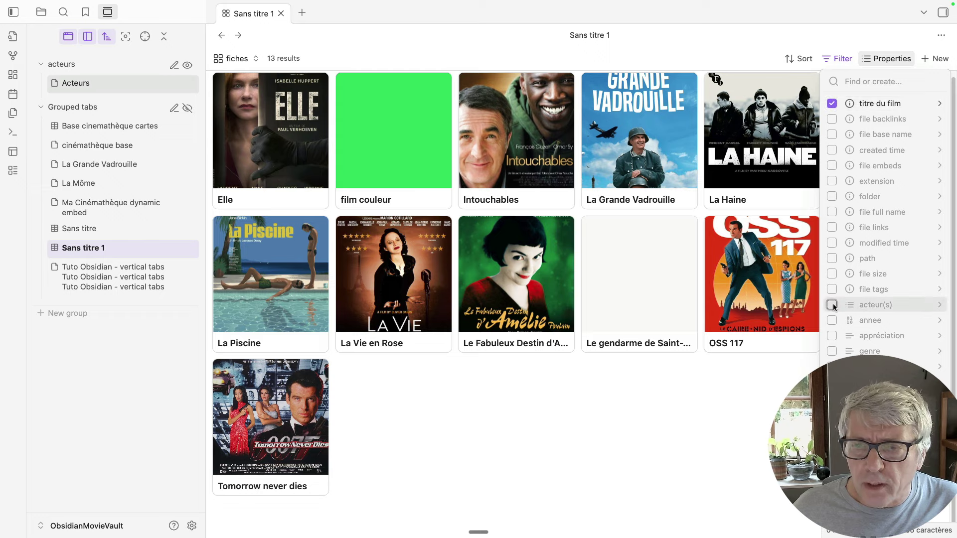
pyautogui.click(581, 474)
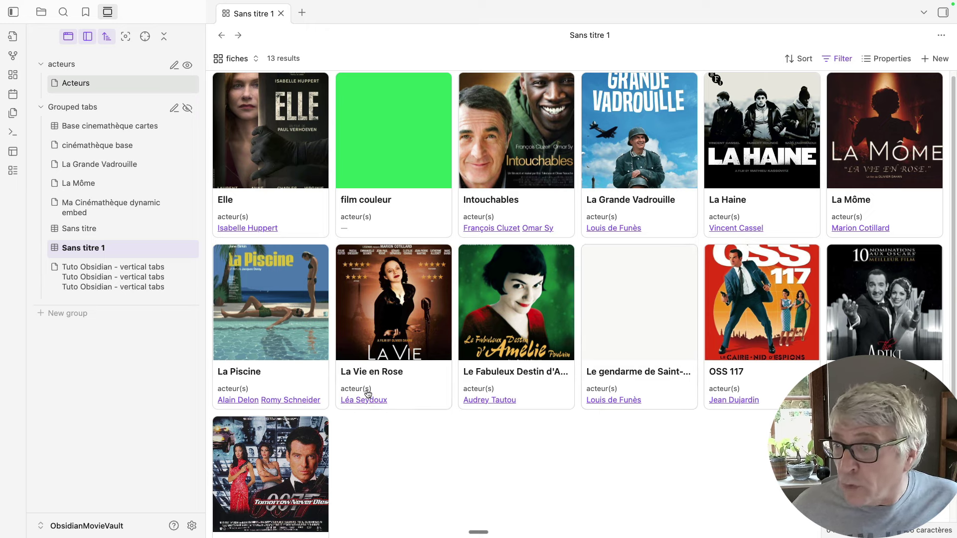
# Switch to the Table view to compare it with the cards, and return to the fiches view
pyautogui.click(231, 60)
pyautogui.click(236, 103)
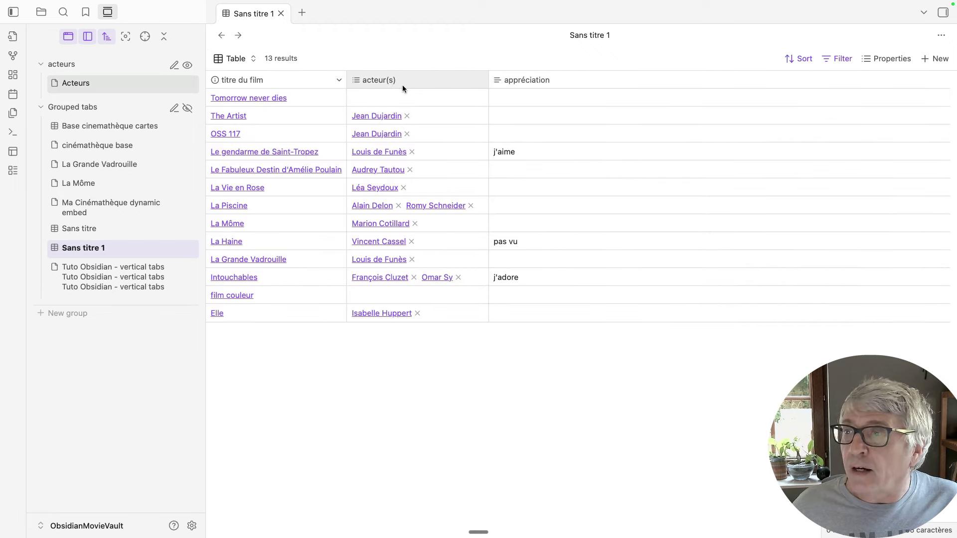
pyautogui.click(236, 60)
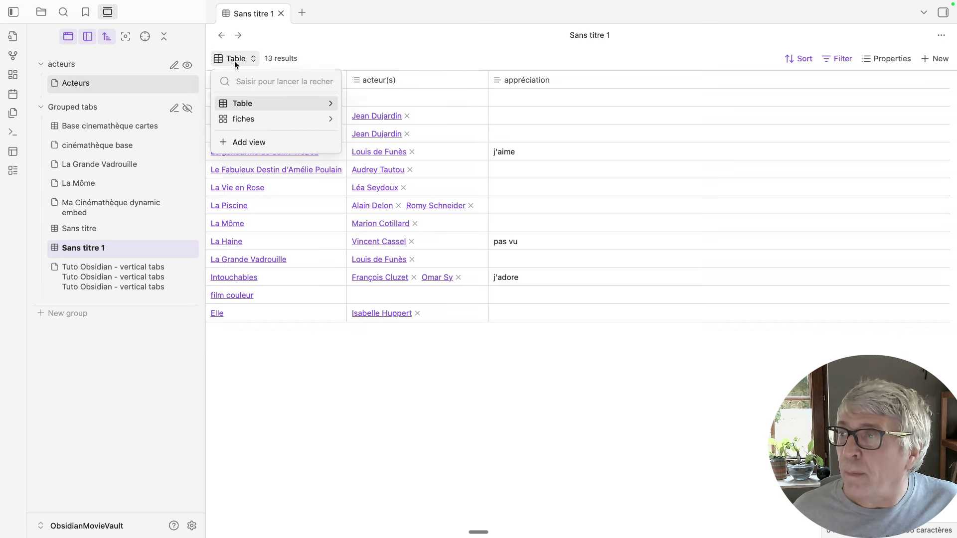
pyautogui.click(241, 120)
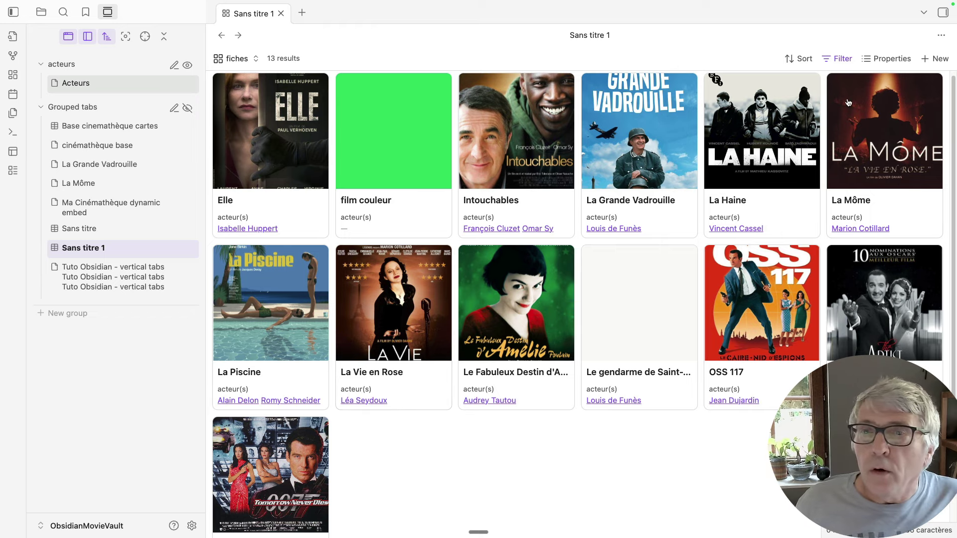
# Add a filter for all views where type is film, and delete the fiches view's own type filter
pyautogui.click(842, 58)
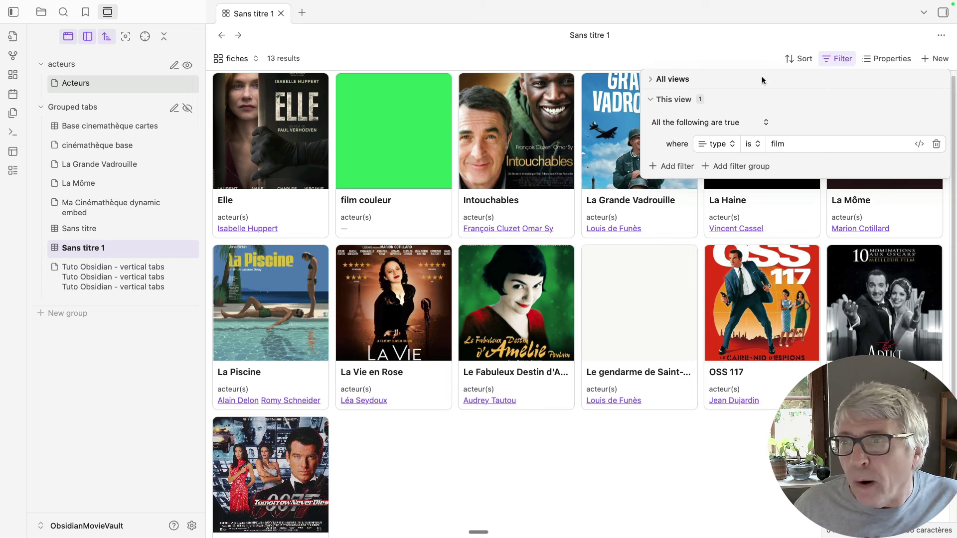
pyautogui.click(651, 80)
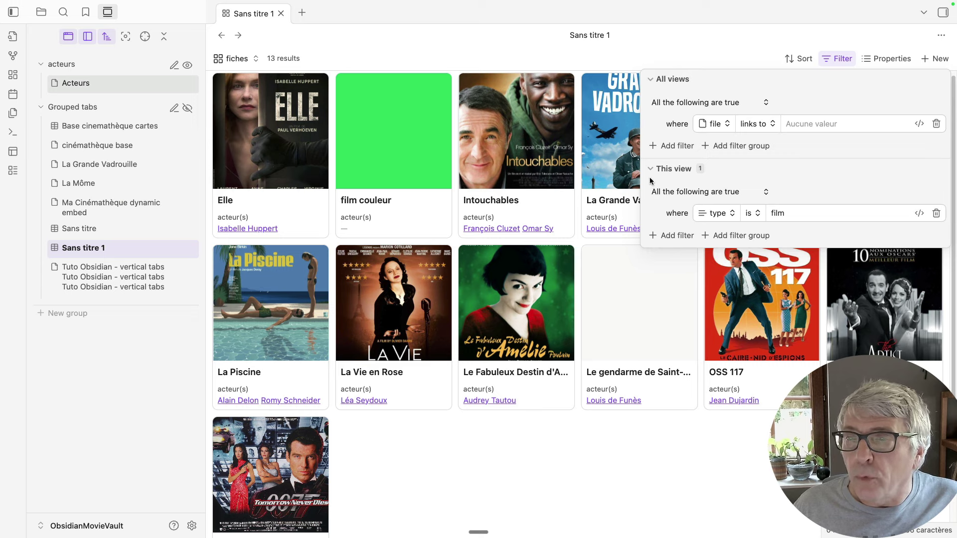
pyautogui.click(728, 126)
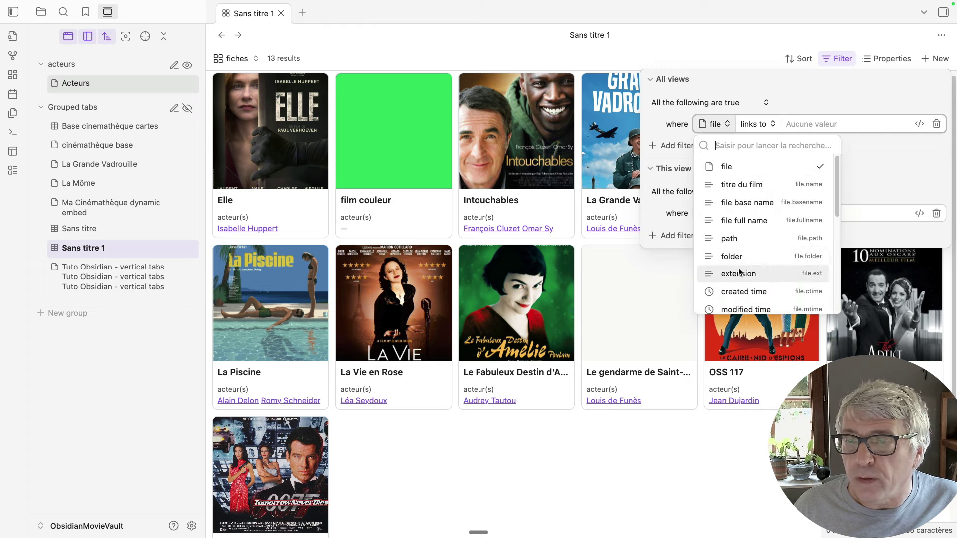
pyautogui.scroll(-3, 738, 269)
pyautogui.scroll(-5, 743, 272)
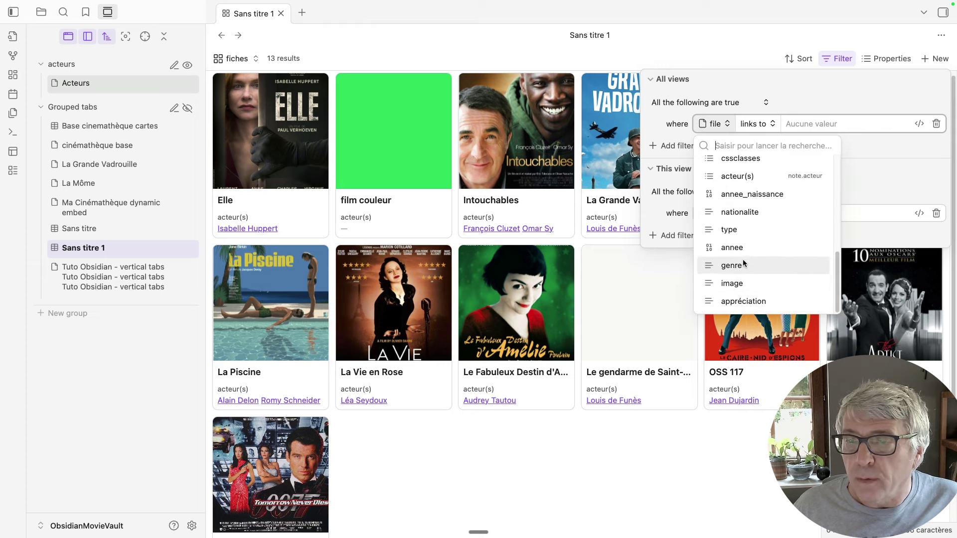
pyautogui.click(735, 229)
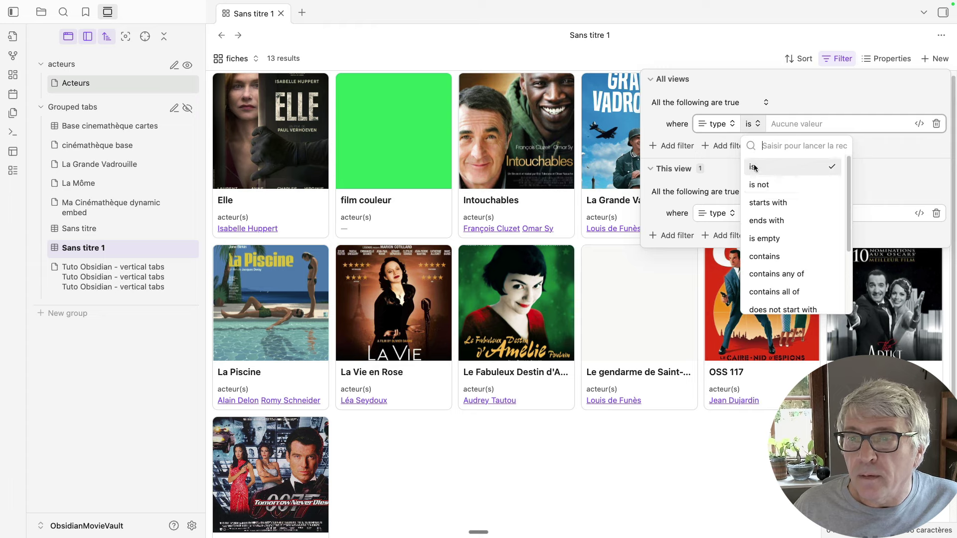
pyautogui.click(786, 164)
pyautogui.click(783, 166)
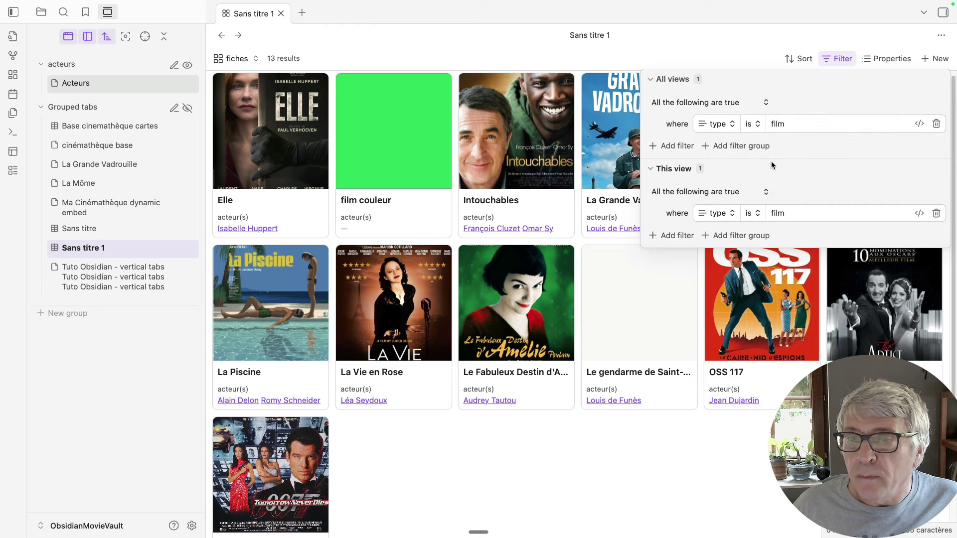
pyautogui.click(936, 213)
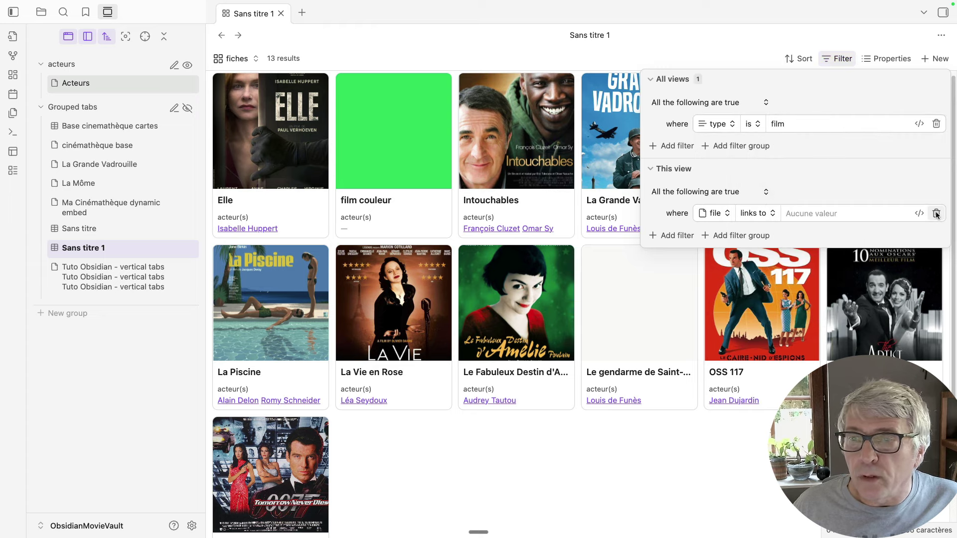
pyautogui.click(651, 169)
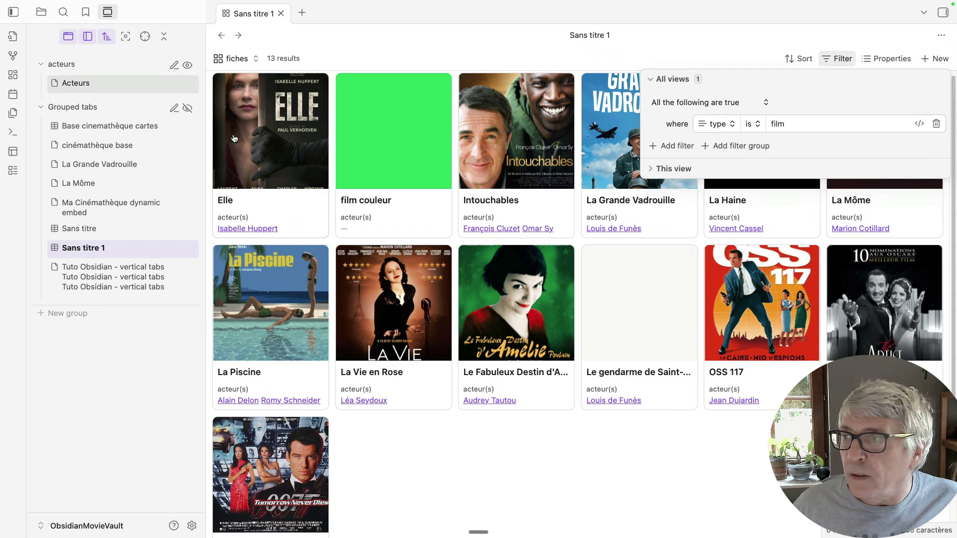
# Add a new view named "vue simple" to the base with the Table layout
pyautogui.click(255, 59)
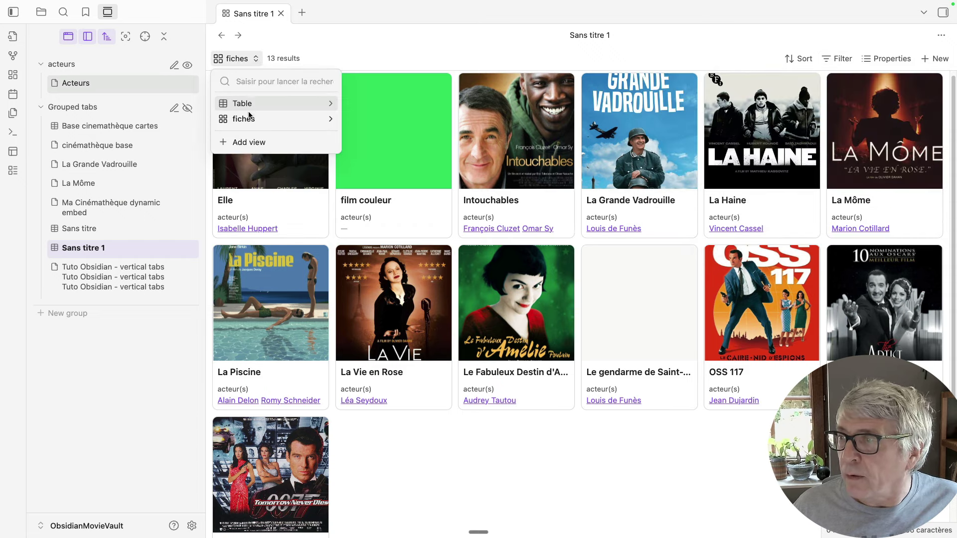
pyautogui.click(247, 143)
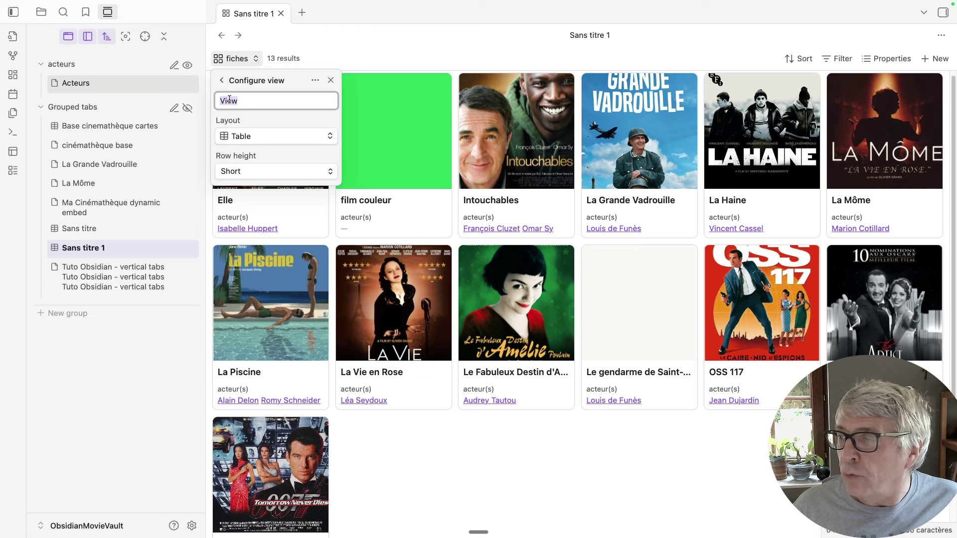
pyautogui.write('vu')
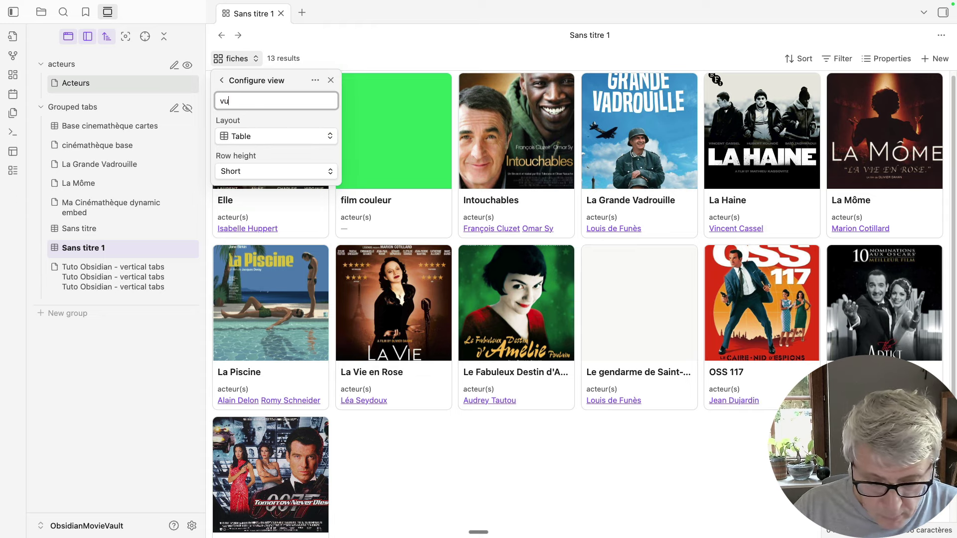
pyautogui.write('e simple')
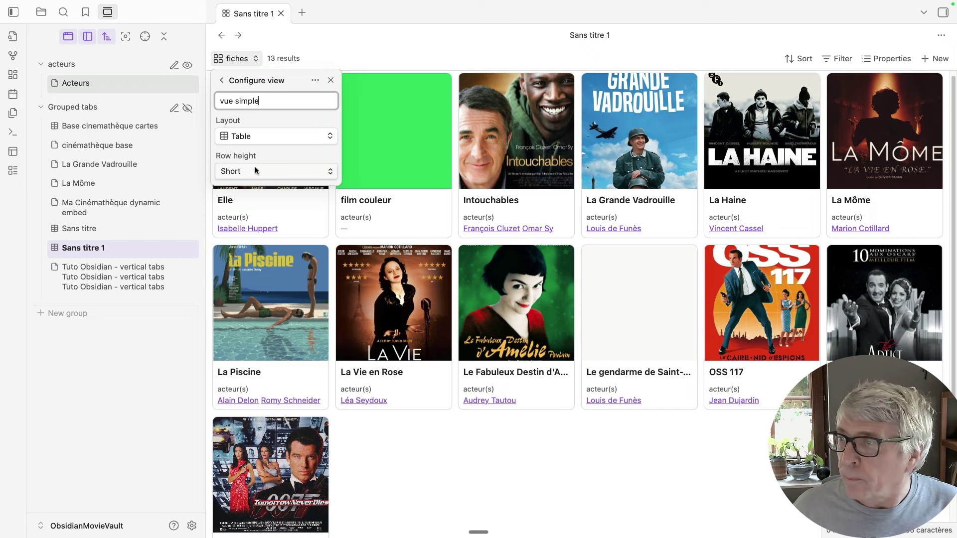
pyautogui.press('Return')
pyautogui.click(393, 430)
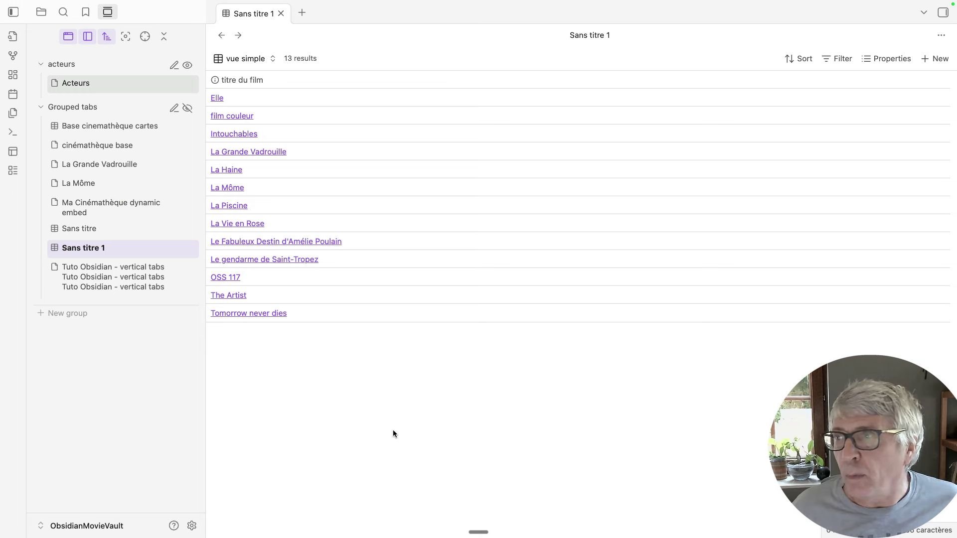
# Filter only the vue simple view to films where acteur(s) contains Louis de Funès
pyautogui.click(845, 59)
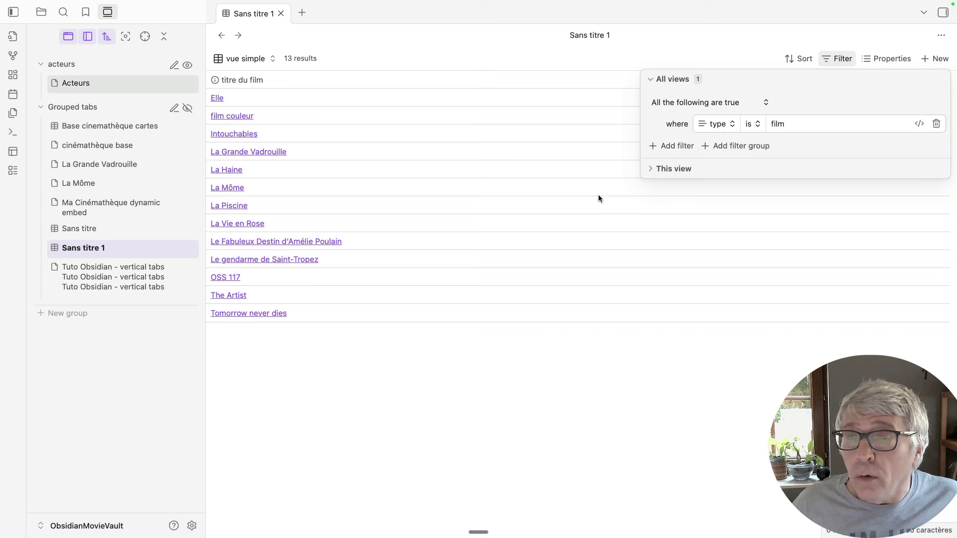
pyautogui.click(651, 168)
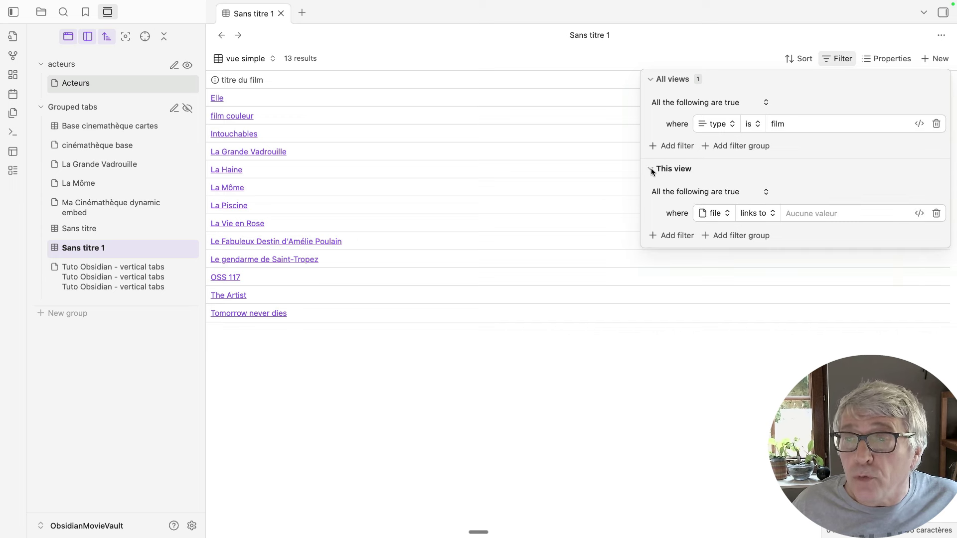
pyautogui.click(719, 214)
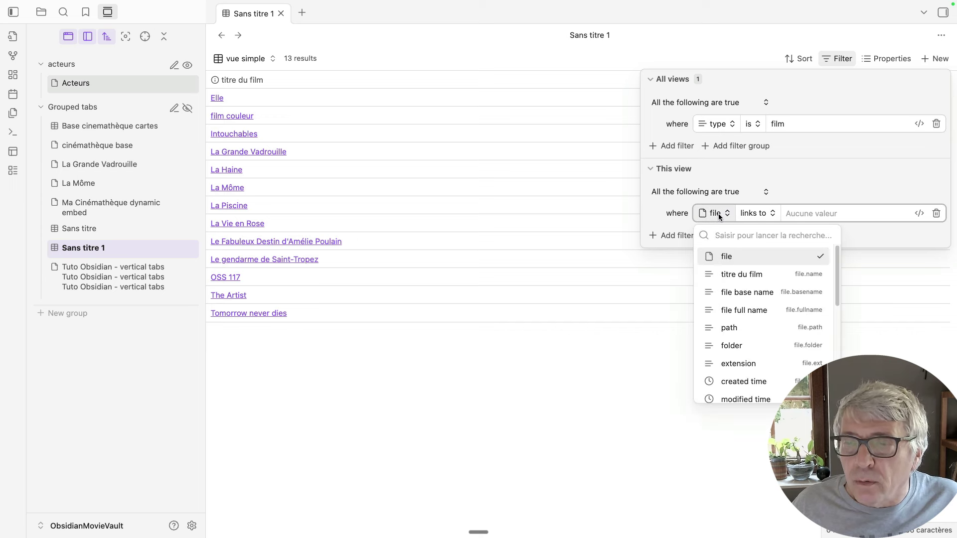
pyautogui.scroll(-5, 767, 369)
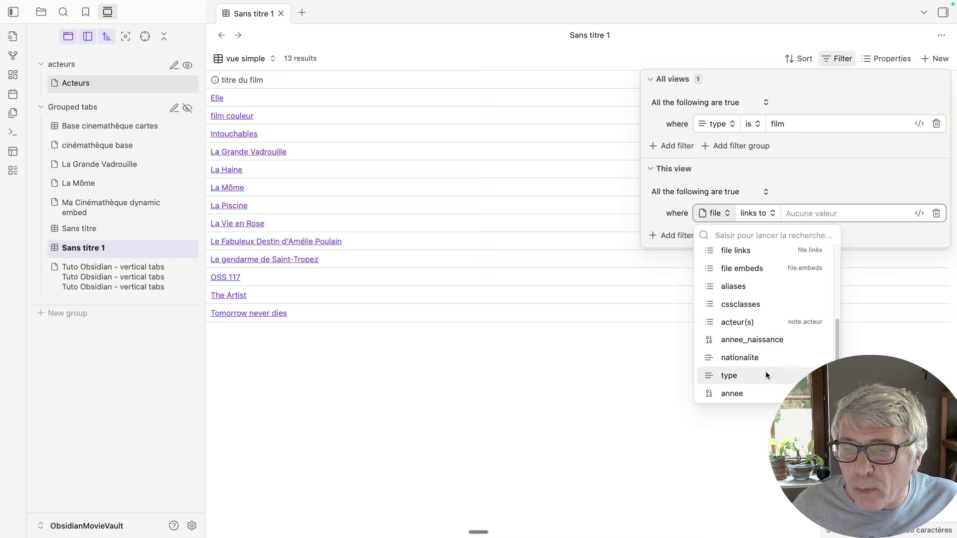
pyautogui.click(740, 322)
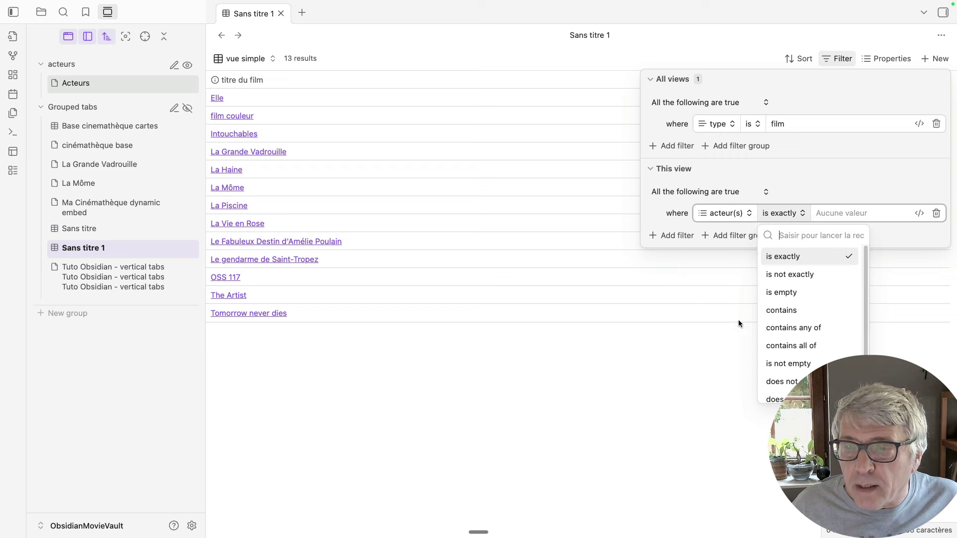
pyautogui.click(790, 311)
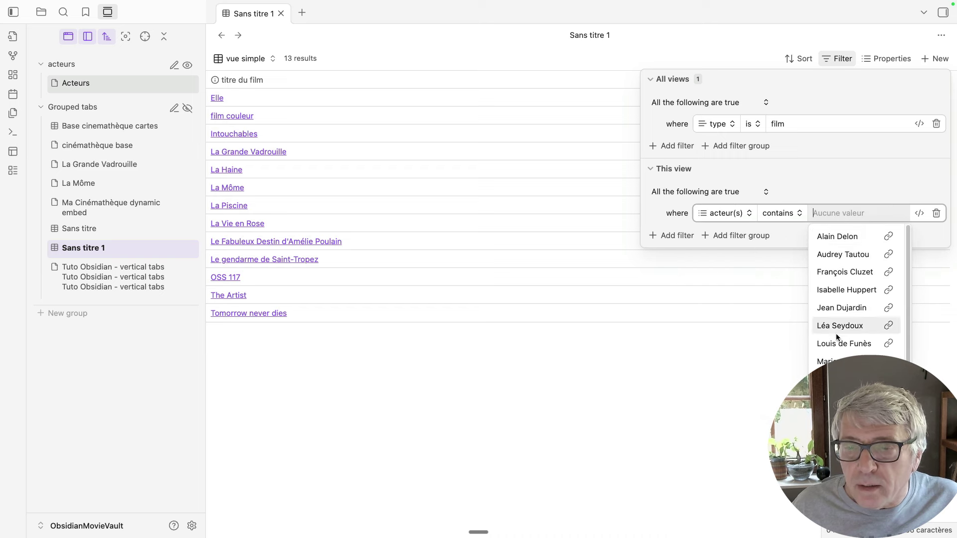
pyautogui.click(848, 343)
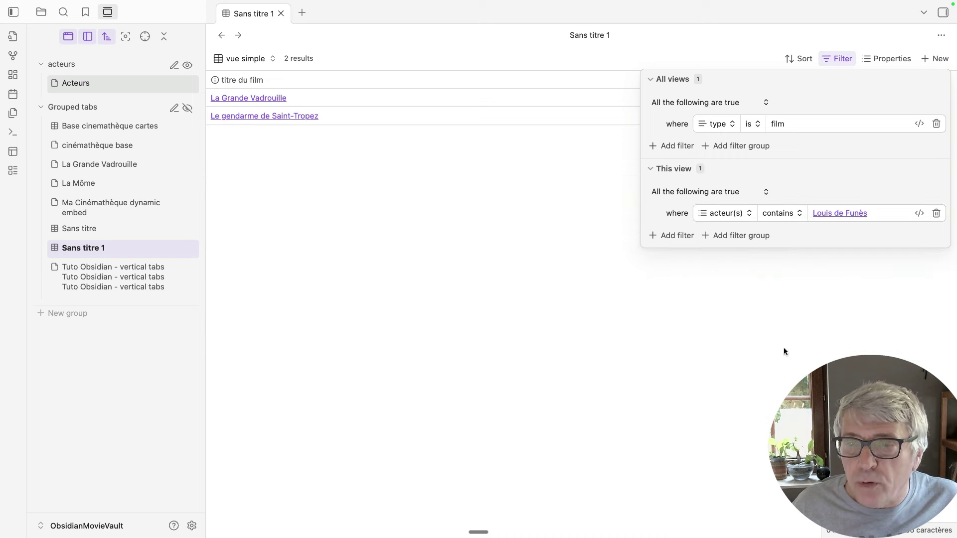
pyautogui.click(724, 408)
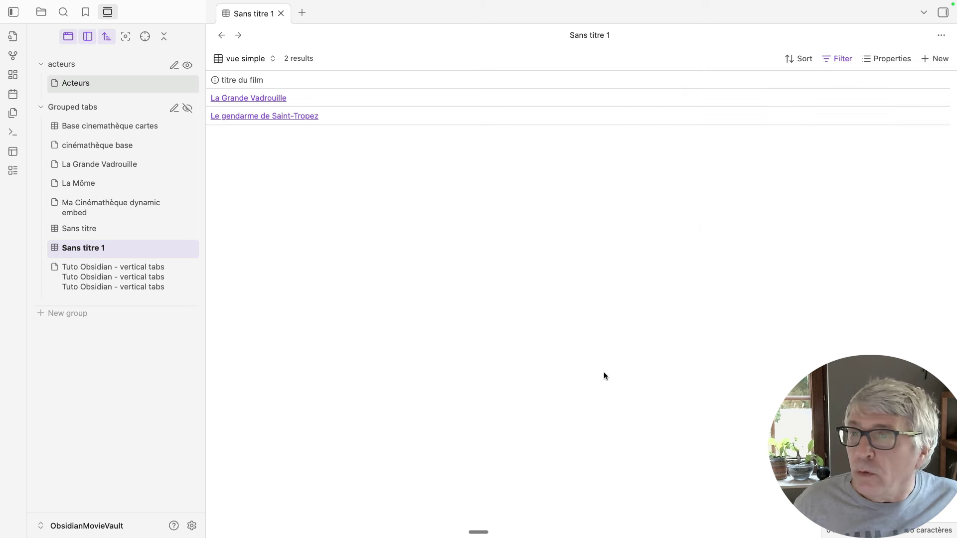
# Review the vue simple view's filters and the "embed bases" topic in the 00 Les Bases dans Obsidian note
pyautogui.click(842, 59)
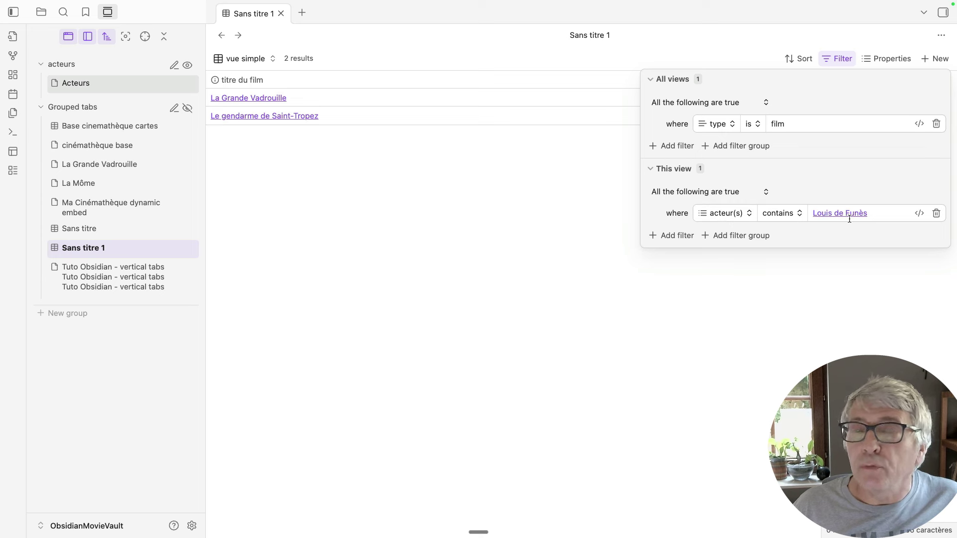
pyautogui.click(532, 209)
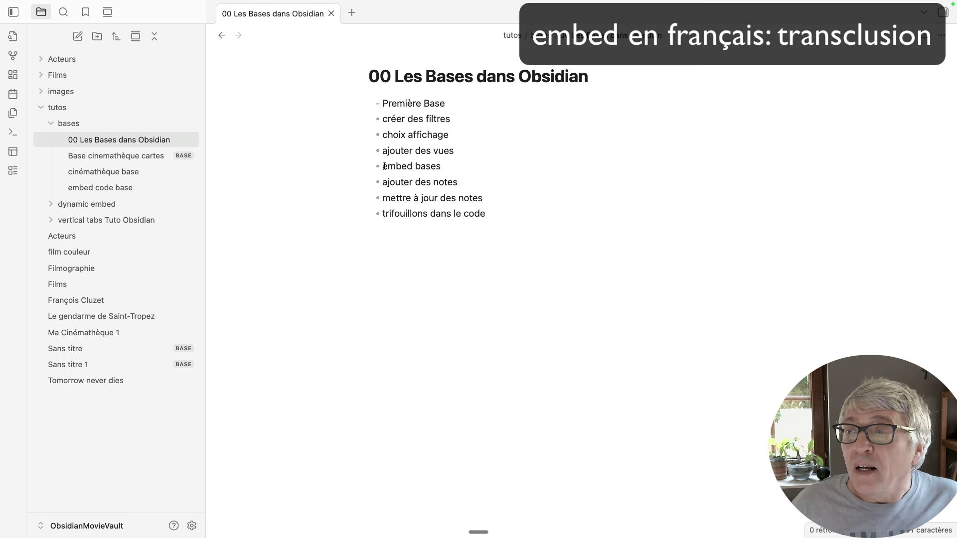
pyautogui.moveTo(380, 166); pyautogui.dragTo(442, 169)
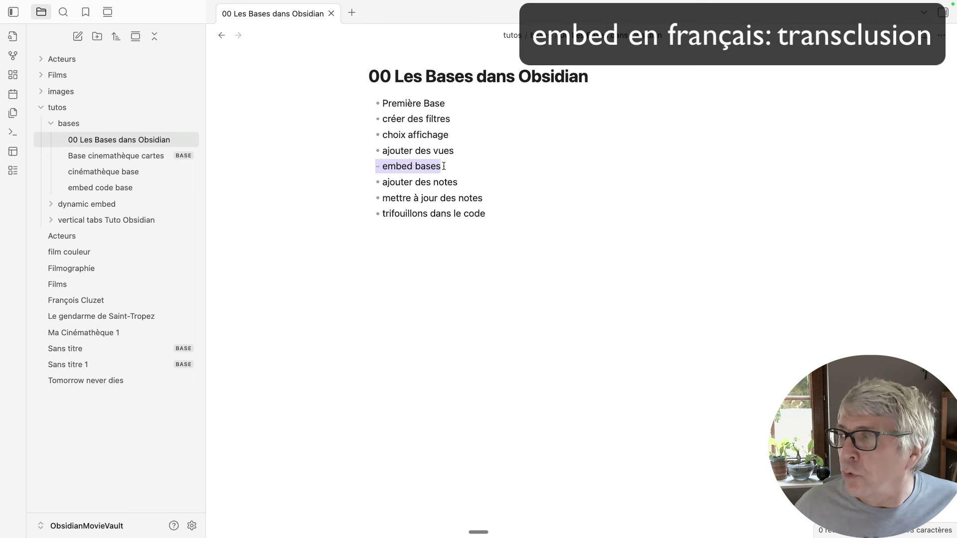
pyautogui.click(429, 361)
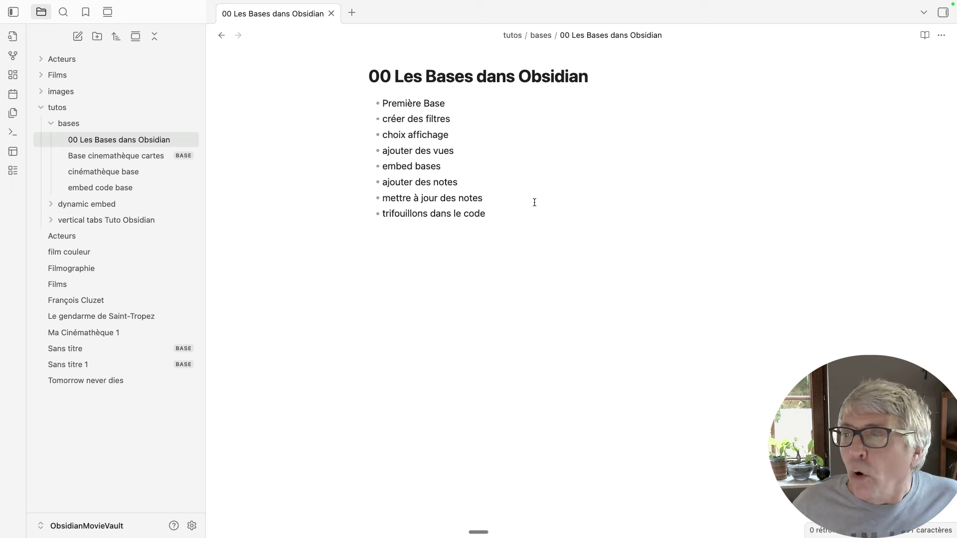
# Create a new note titled "ma cinémathèque"
pyautogui.press('super+n')
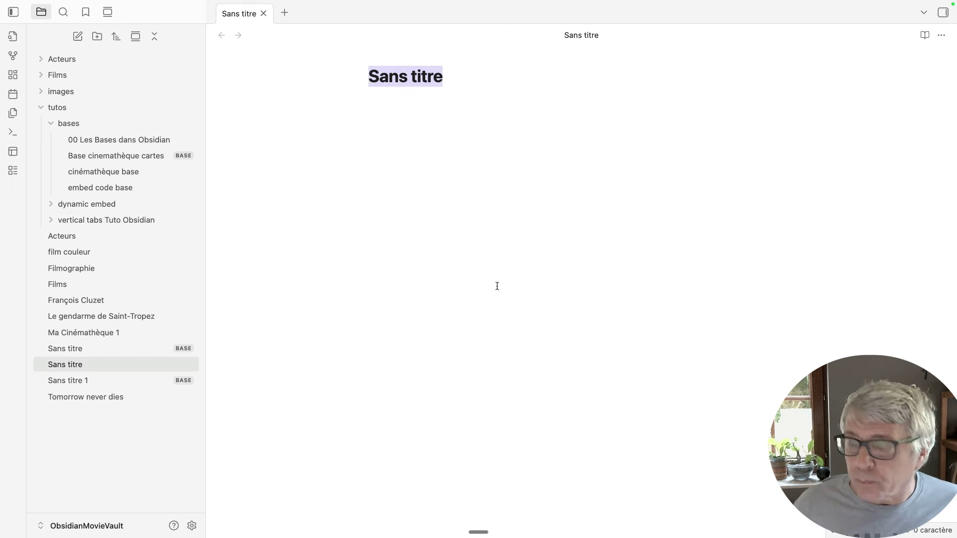
pyautogui.write('ma')
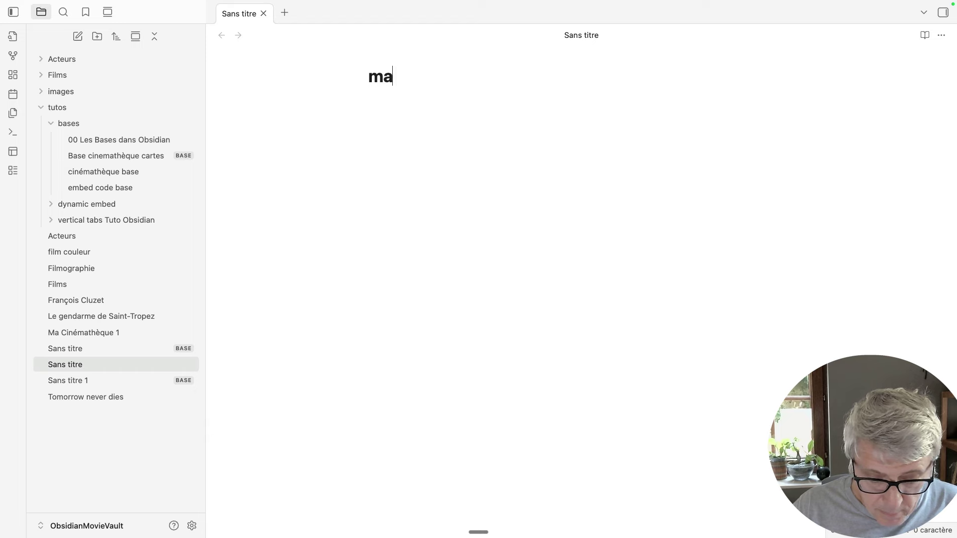
pyautogui.write(' cinéma')
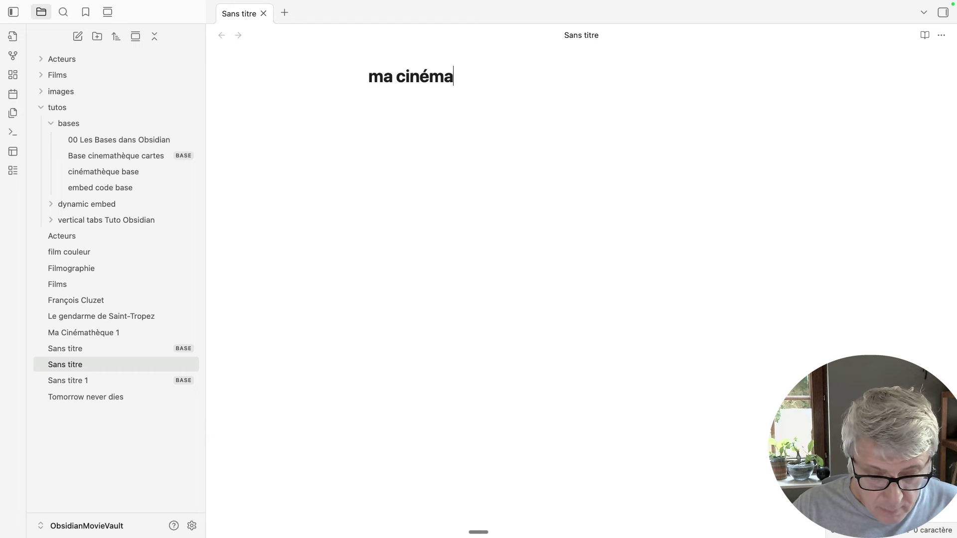
pyautogui.write('thèque')
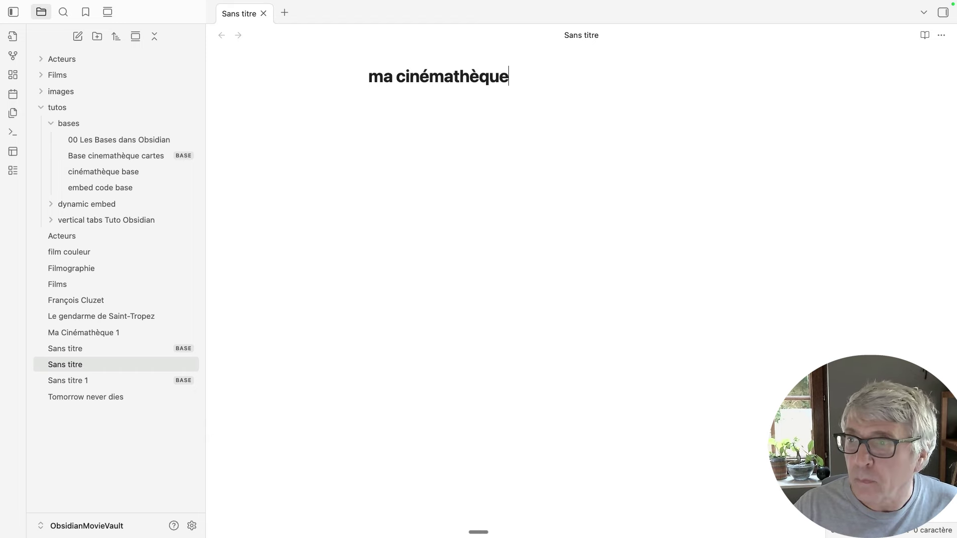
pyautogui.press('Return')
# Add the placeholder text "sqDQsdsqdsd" to the ma cinémathèque note, followed by a blank line
pyautogui.write('sqDQsdsqdsd')
pyautogui.press('capslock')
pyautogui.press('capslock')
pyautogui.press('Return')
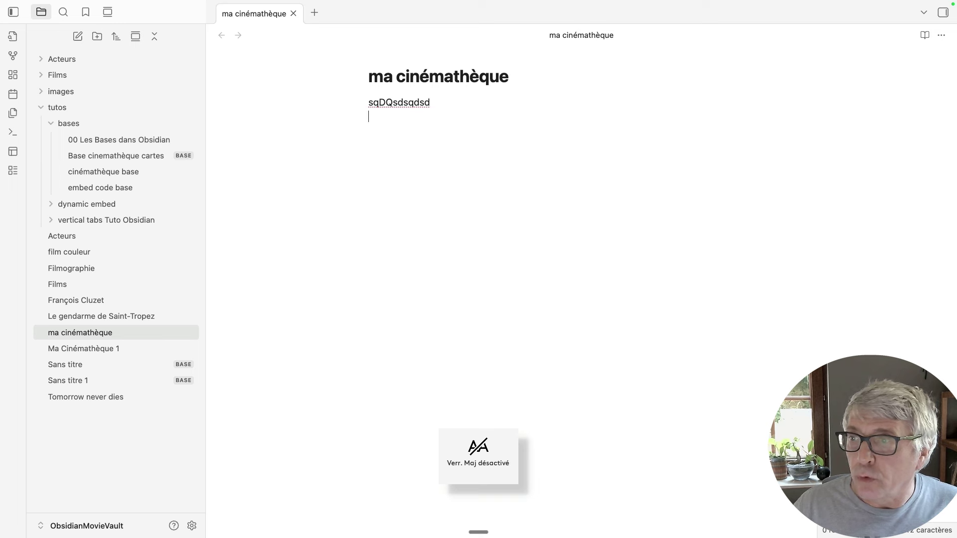
pyautogui.press('Return')
pyautogui.write('[')
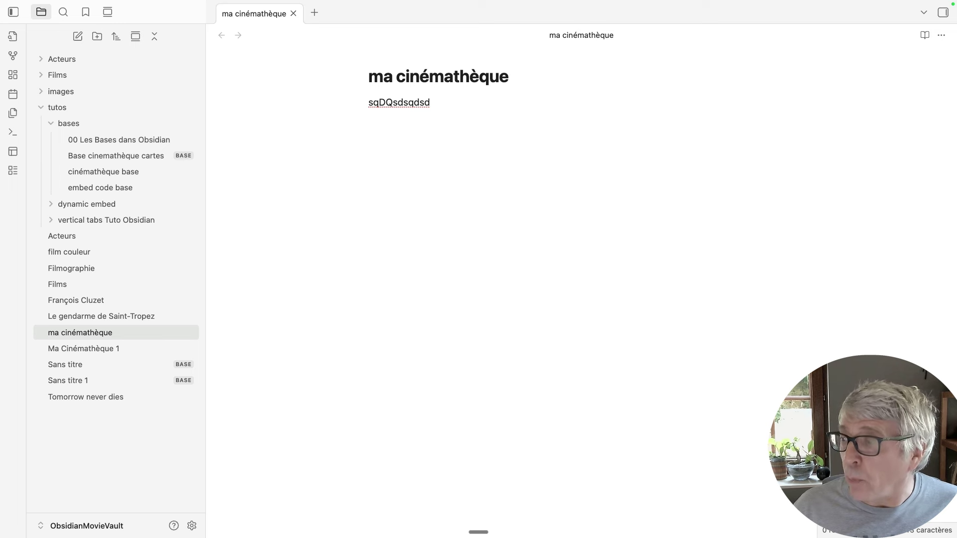
# Compare the two untitled bases and delete the unfiltered Sans titre base from the vault
pyautogui.click(73, 365)
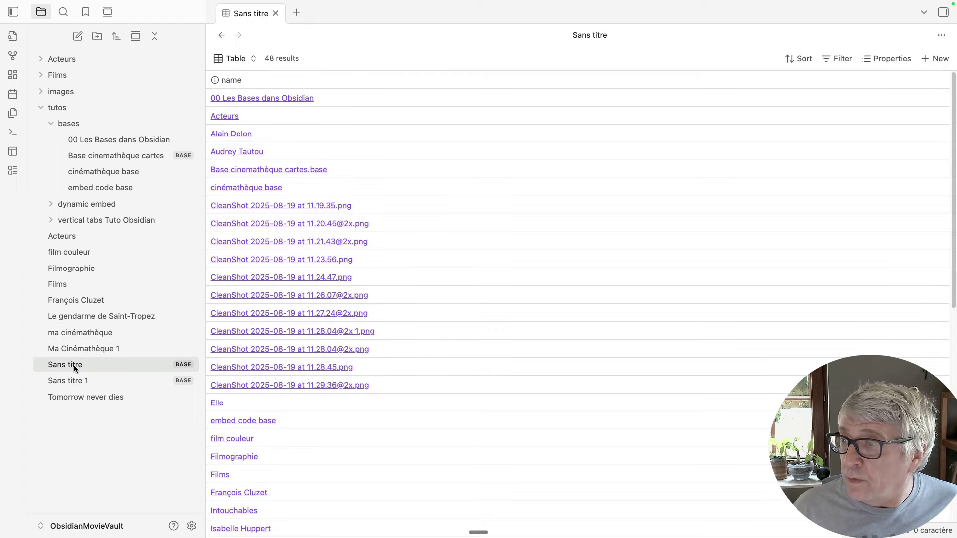
pyautogui.click(73, 382)
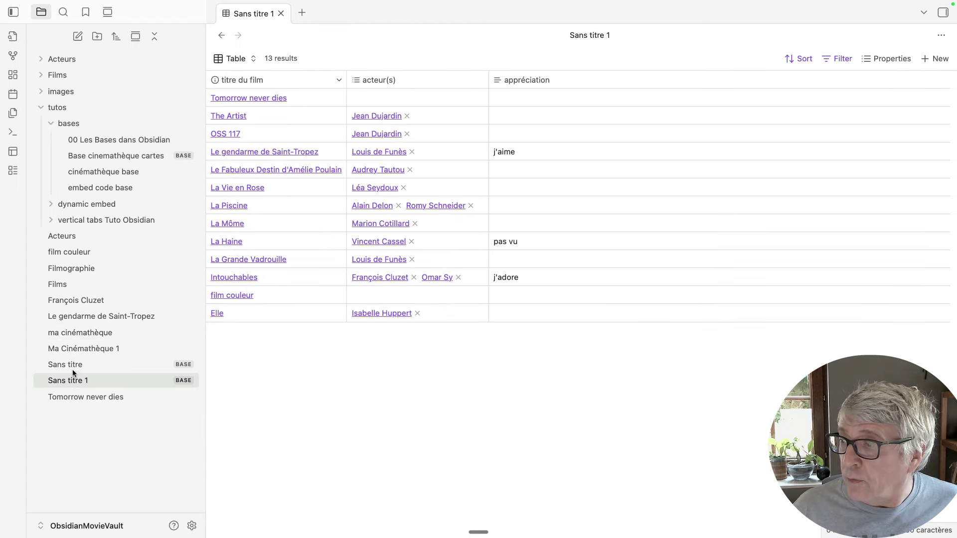
pyautogui.click(71, 365)
pyautogui.rightClick(71, 365)
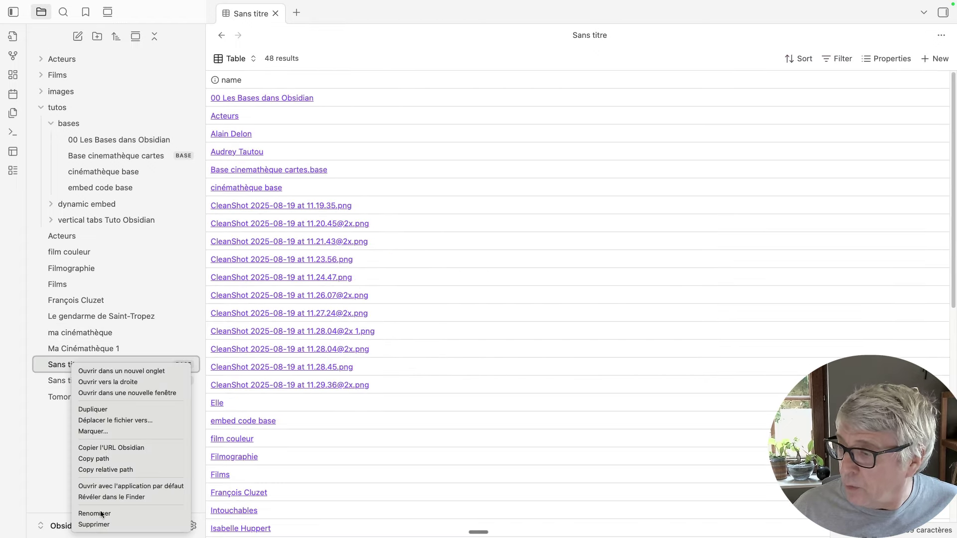
pyautogui.click(100, 525)
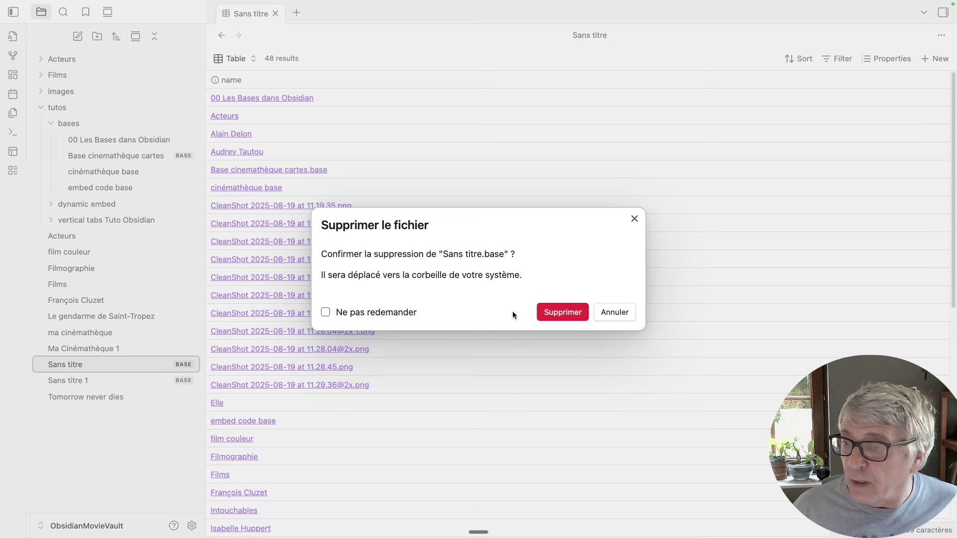
pyautogui.click(549, 309)
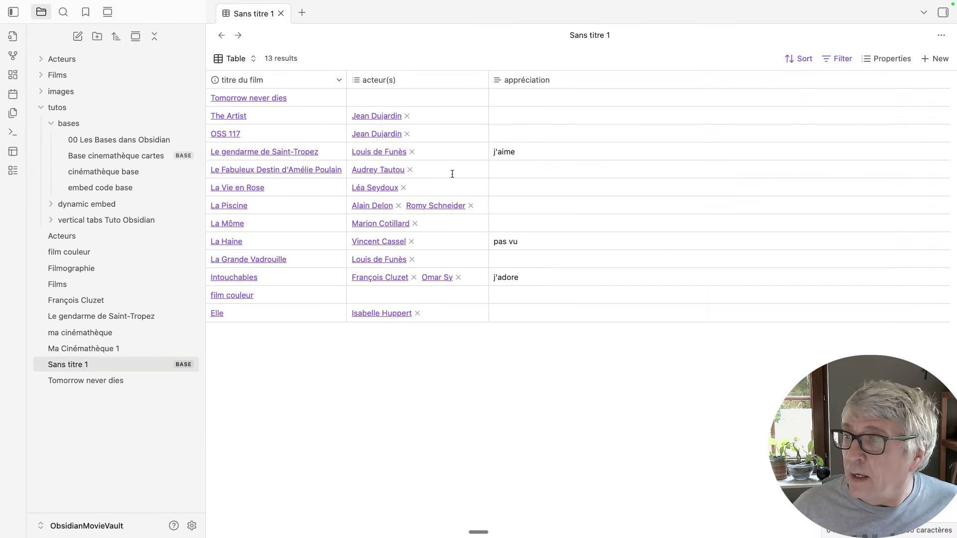
# Check the views of the Sans titre 1 base by displaying fiches, followed by vue simple
pyautogui.click(233, 59)
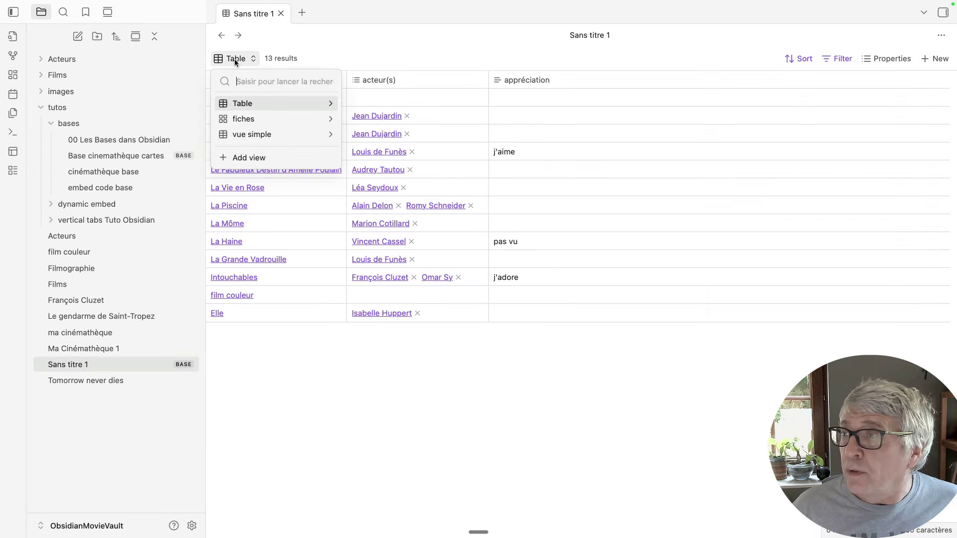
pyautogui.click(241, 119)
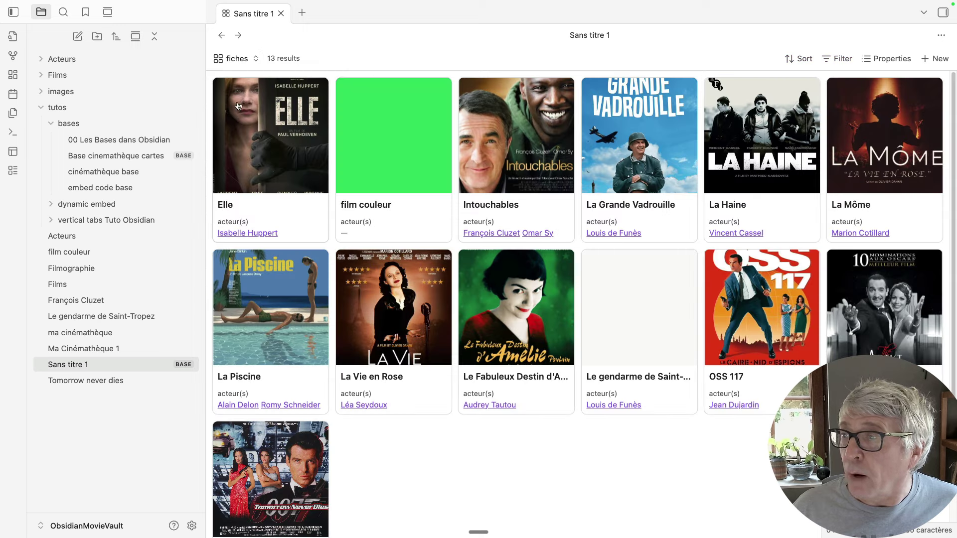
pyautogui.click(235, 58)
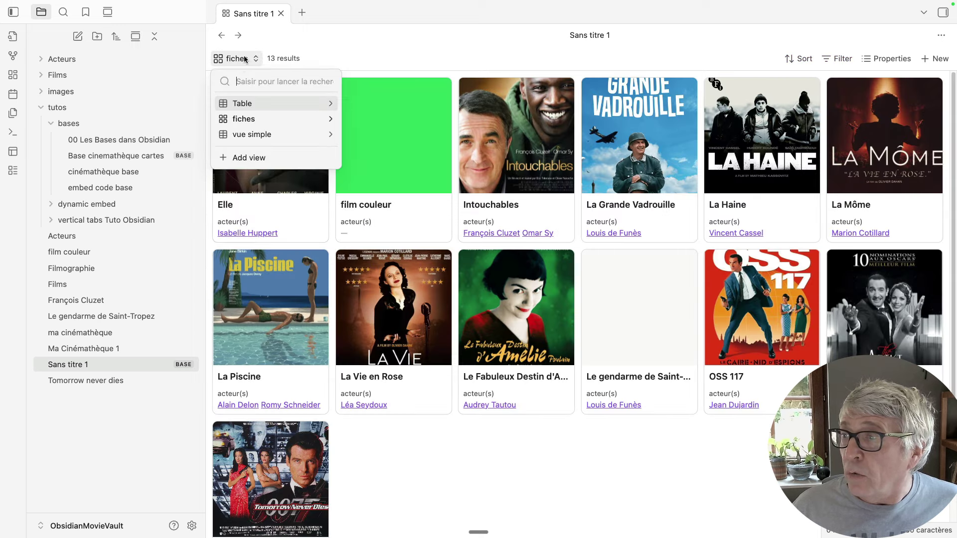
pyautogui.click(243, 135)
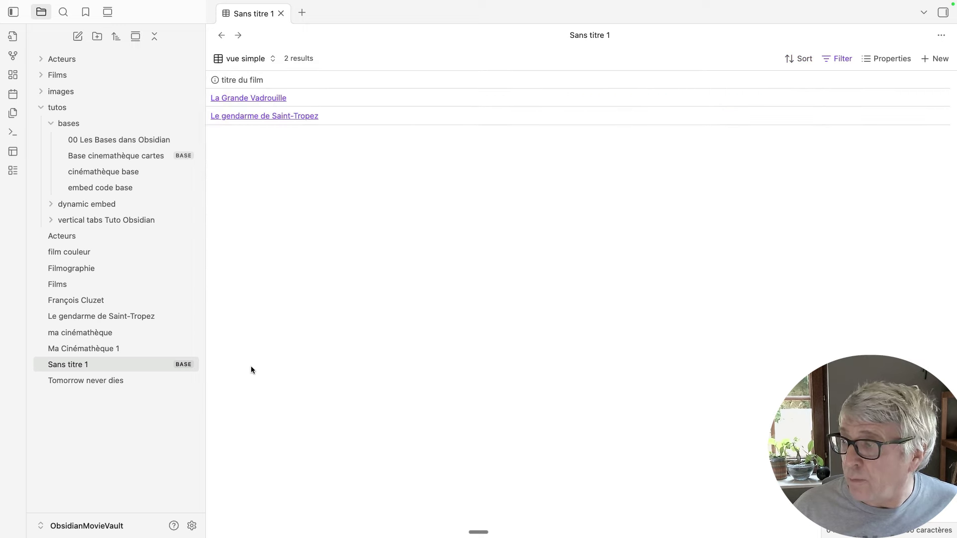
# Rename the Sans titre 1 base to "base tuto"
pyautogui.click(71, 368)
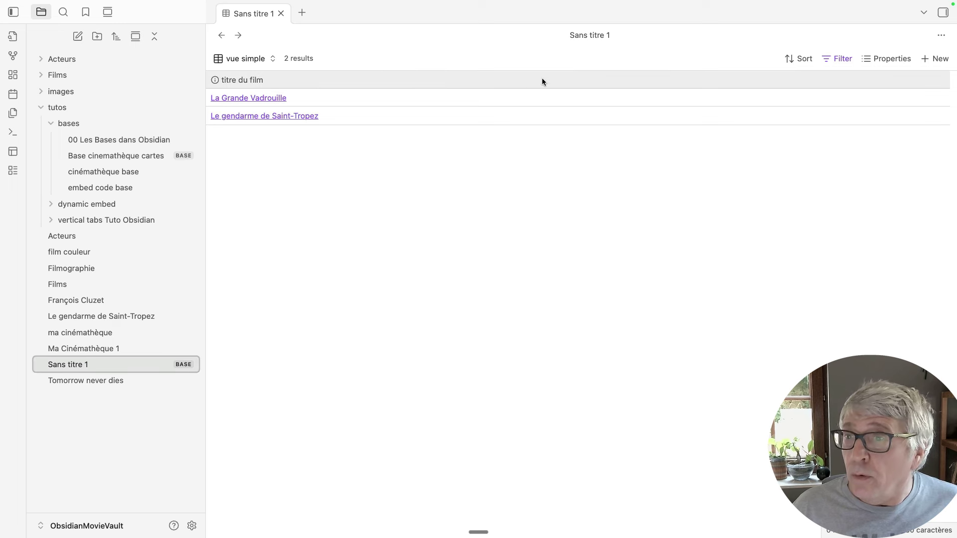
pyautogui.click(585, 36)
pyautogui.tripleClick(587, 35)
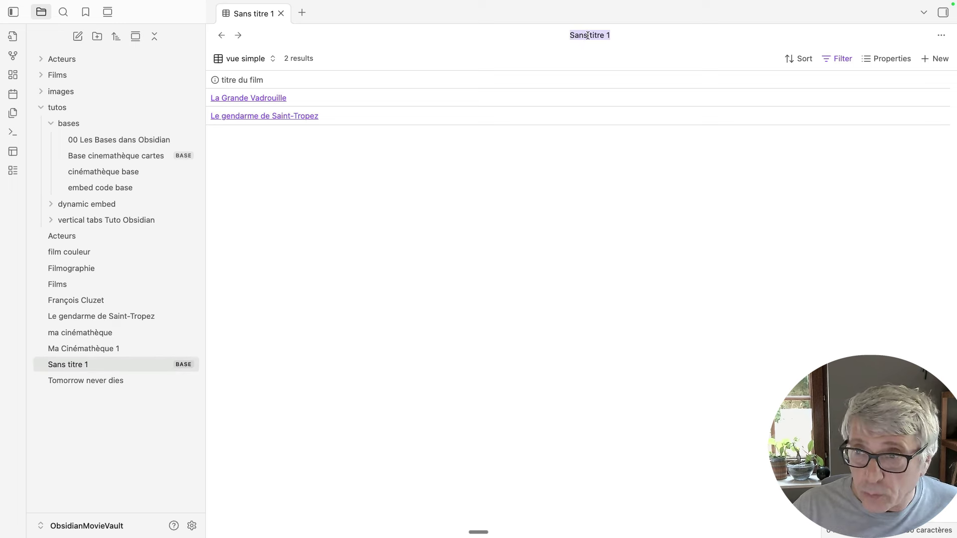
pyautogui.write('base')
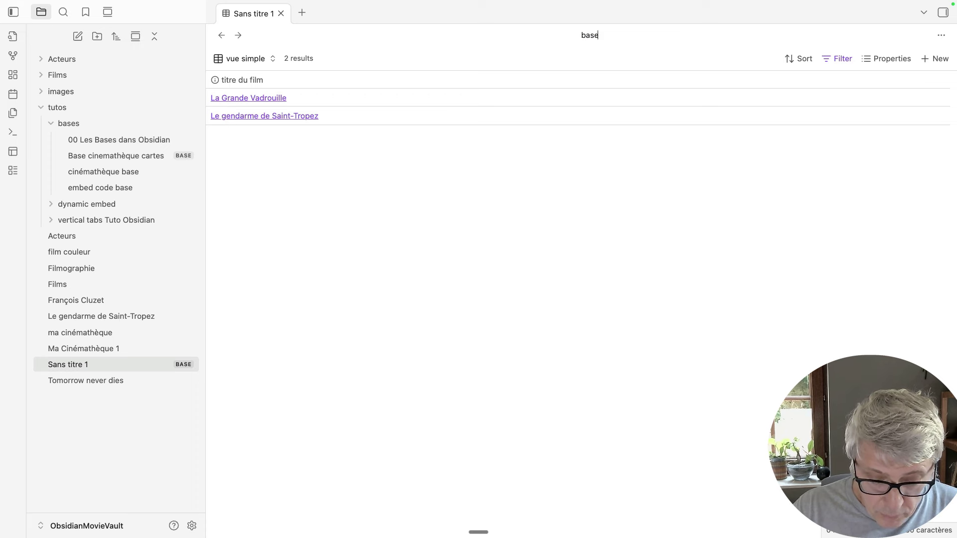
pyautogui.write(' tuto')
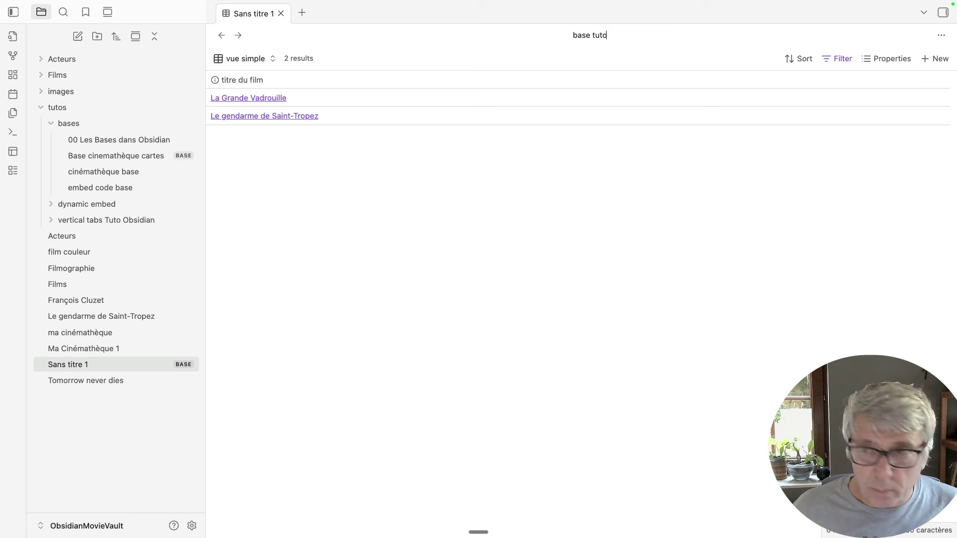
pyautogui.press('Return')
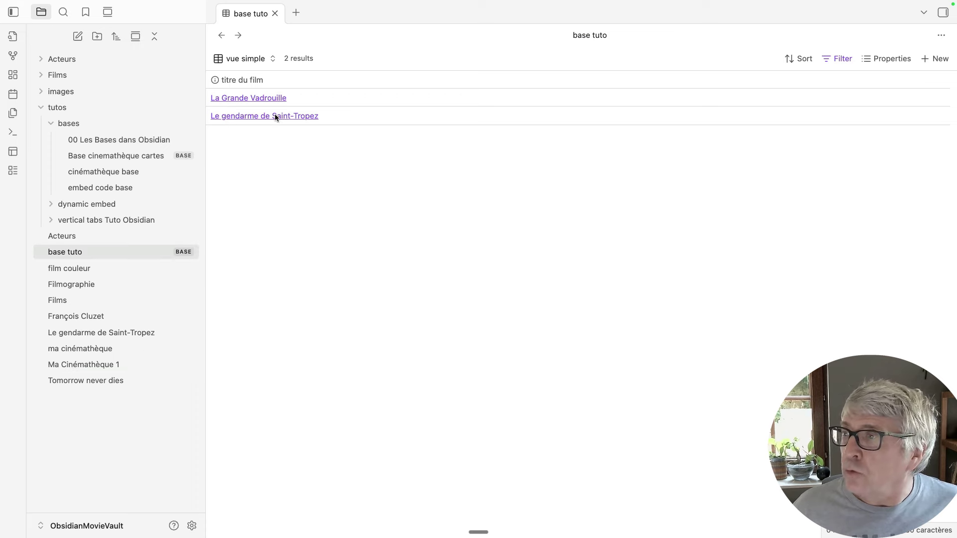
# Return to the ma cinémathèque note and embed the base below its text with ![[base tuto.base]]
pyautogui.click(221, 36)
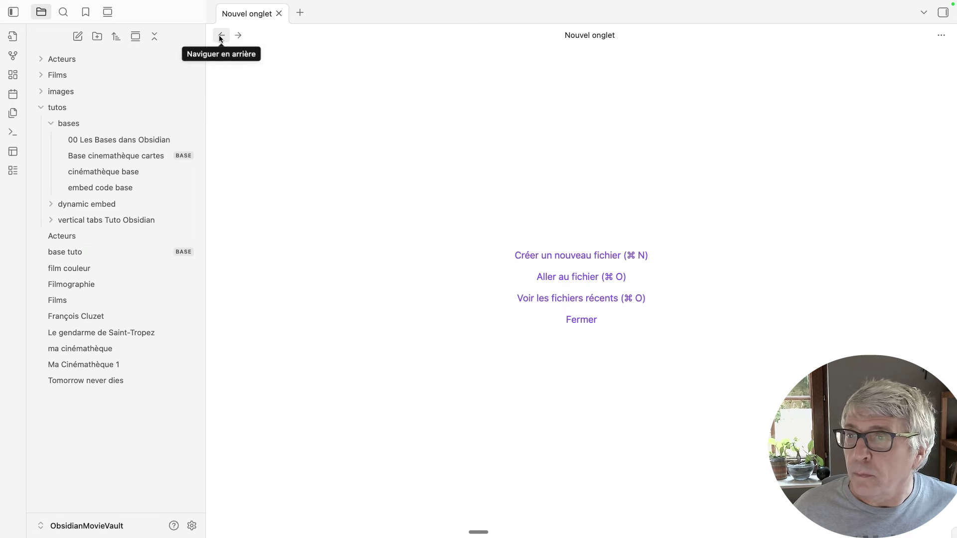
pyautogui.click(221, 37)
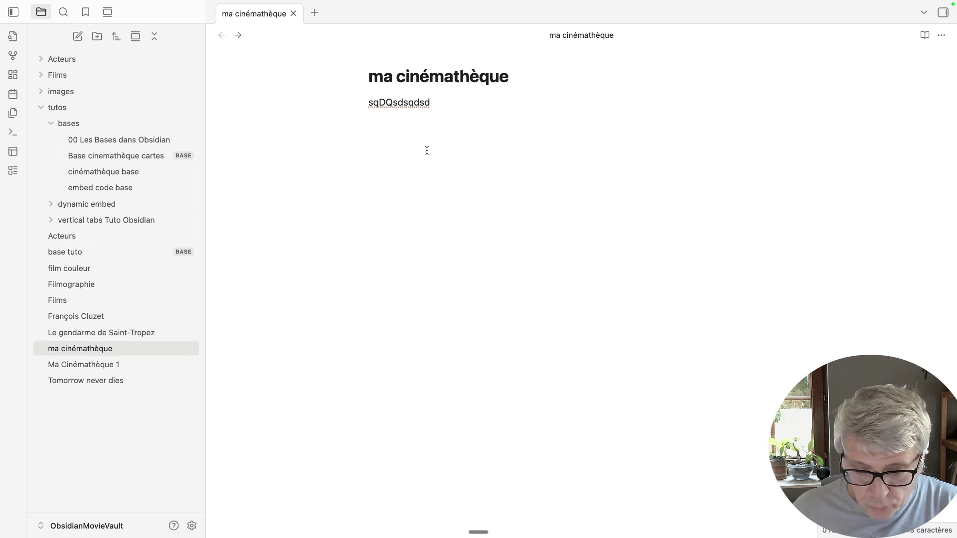
pyautogui.write('[[base')
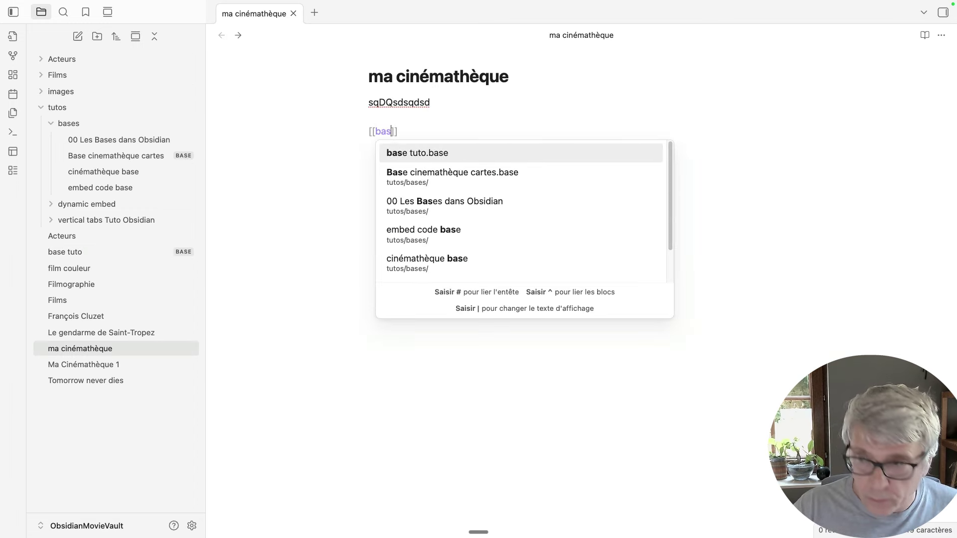
pyautogui.click(416, 153)
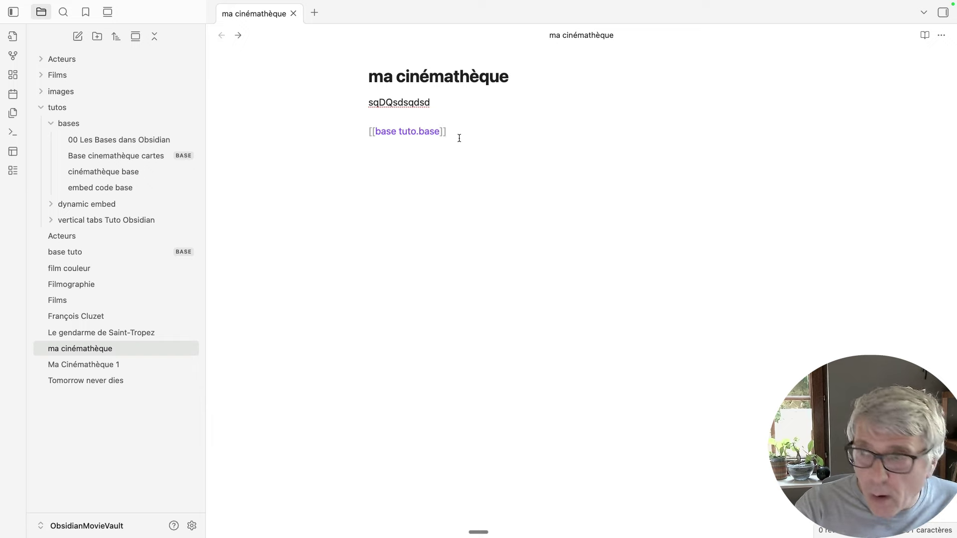
pyautogui.write('!')
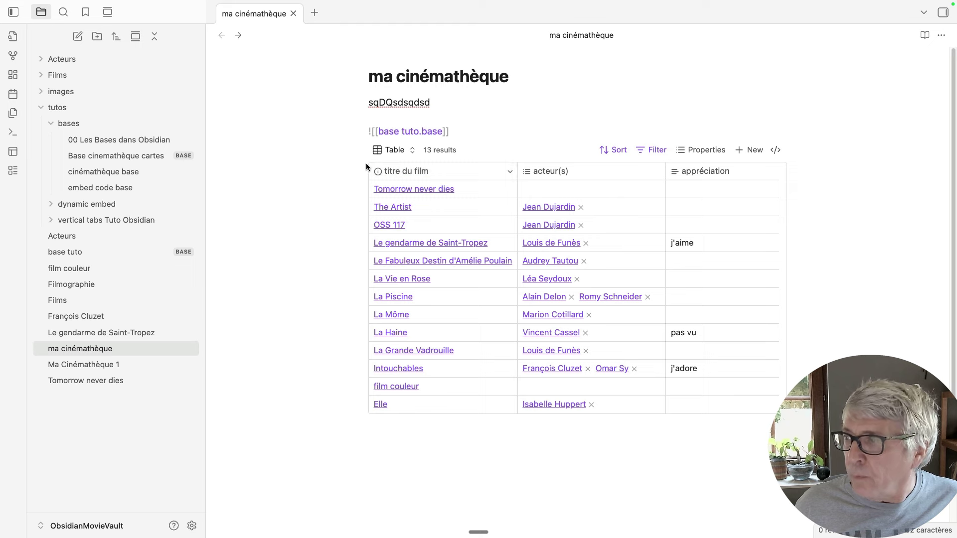
# Reopen the ma cinémathèque note from another note and display its embedded base in the fiches view
pyautogui.click(104, 332)
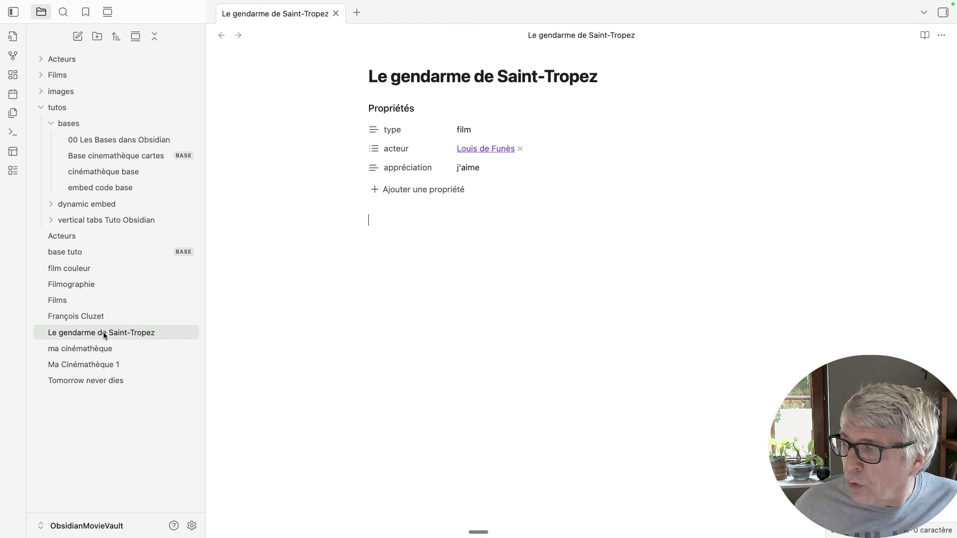
pyautogui.click(83, 348)
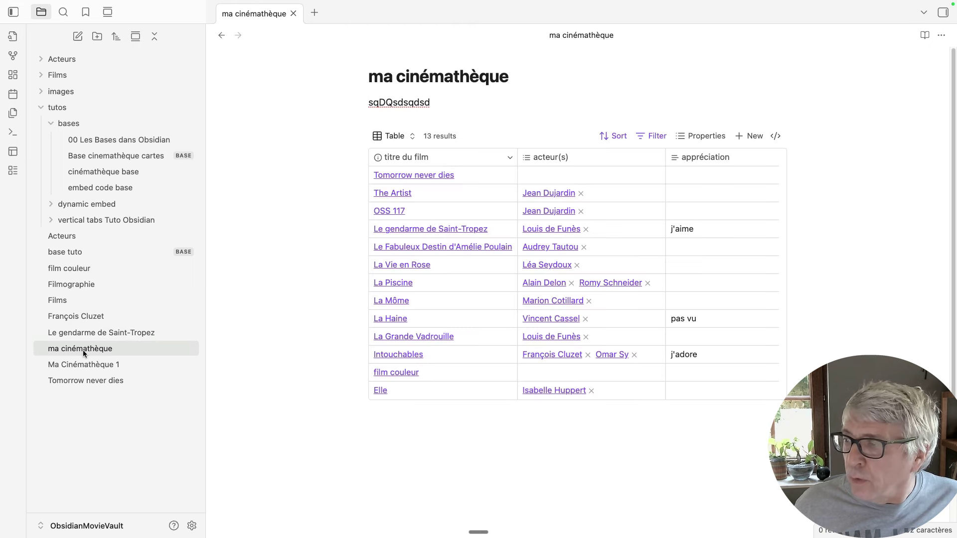
pyautogui.click(391, 138)
pyautogui.click(403, 197)
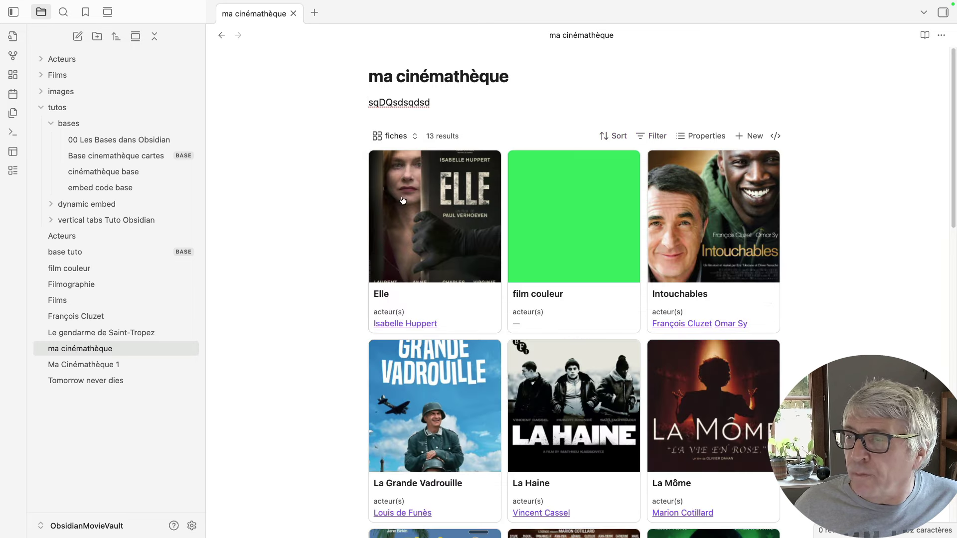
# Alternate between the Le gendarme de Saint-Tropez and ma cinémathèque notes to check which view the embedded base opens with
pyautogui.click(64, 333)
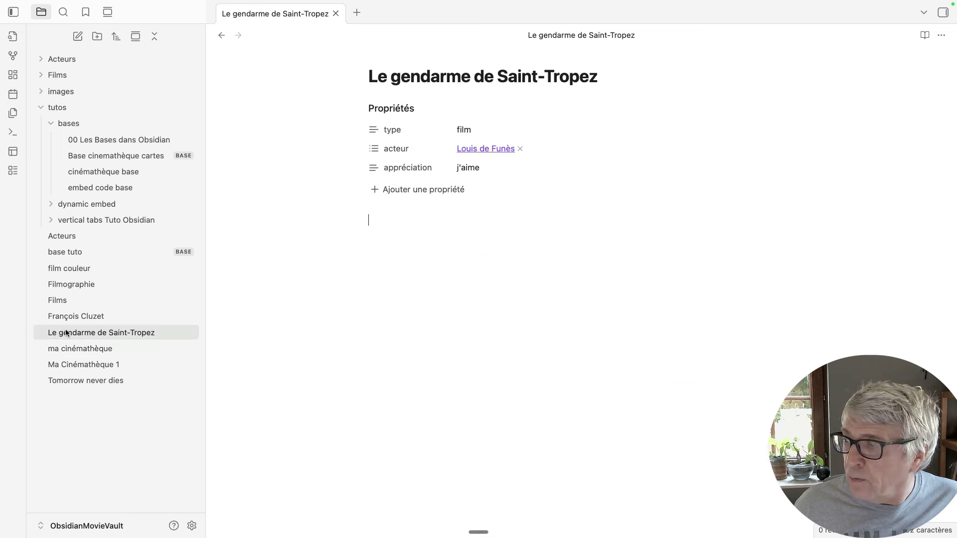
pyautogui.click(73, 349)
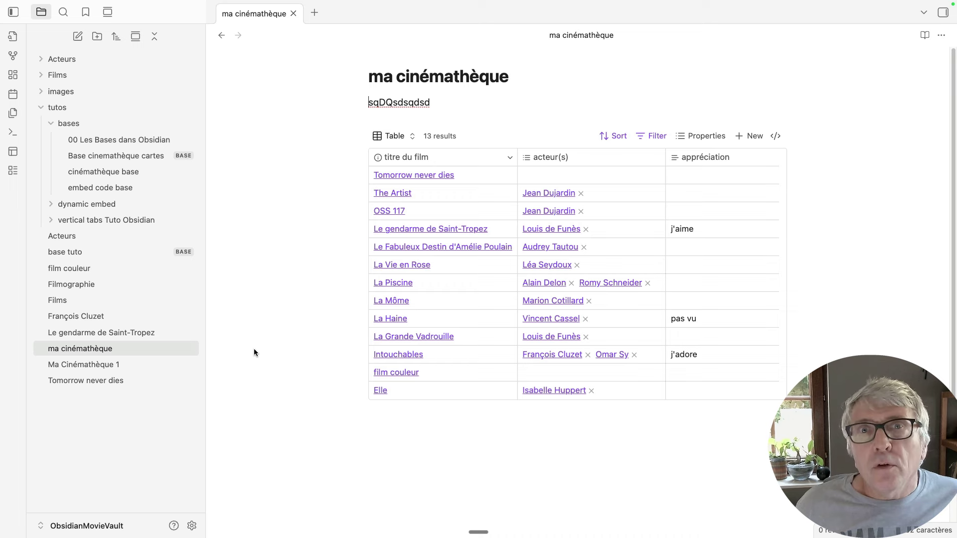
pyautogui.click(81, 333)
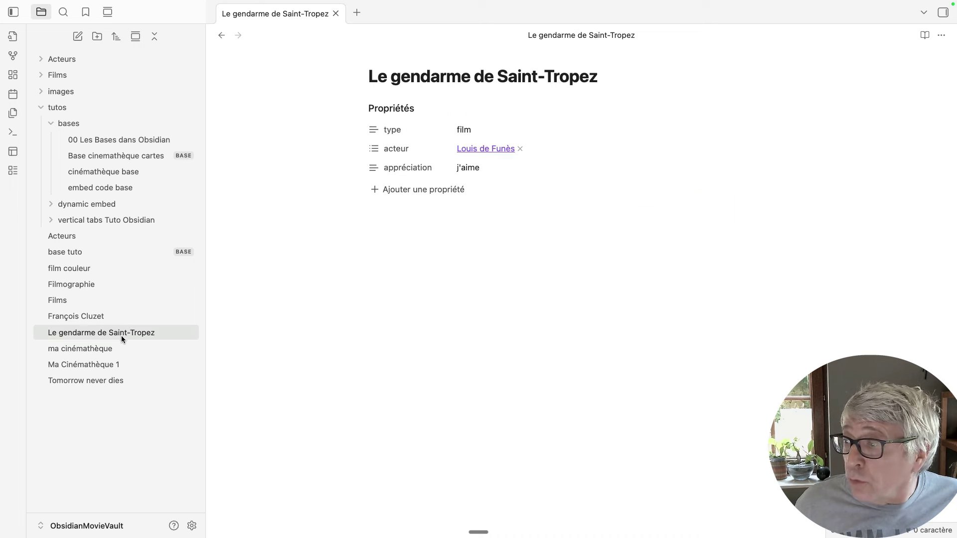
# Return to the ma cinémathèque note and append "csdqsdsqds" to the text line above the embedded base
pyautogui.click(124, 348)
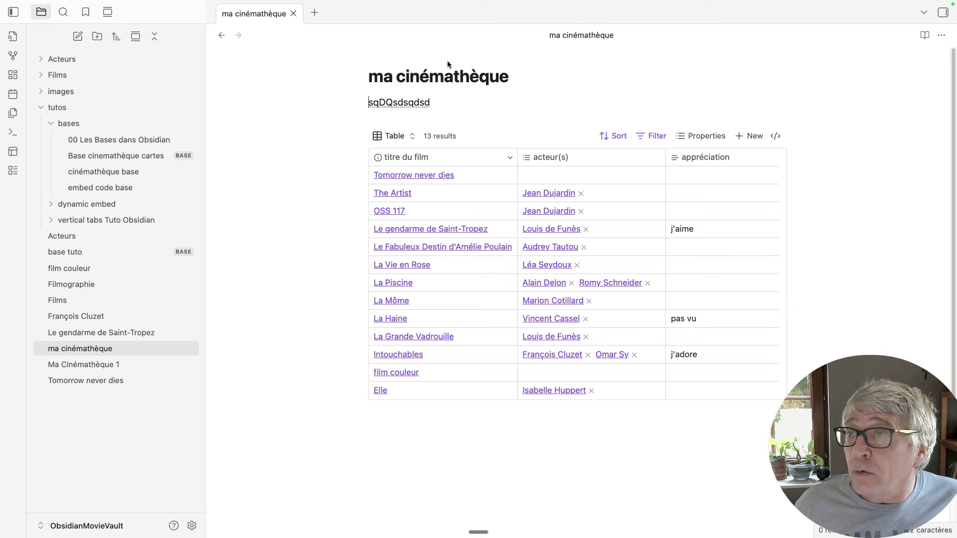
pyautogui.click(439, 102)
pyautogui.write('csdqsdsqds')
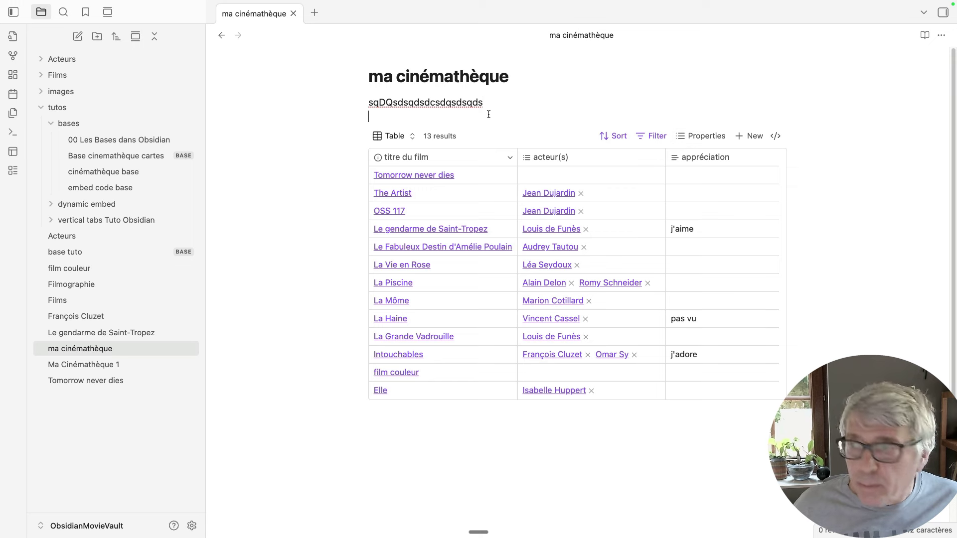
# Make the embed link target the fiches view, as ![[base tuto.base#fiches]]
pyautogui.press('Down')
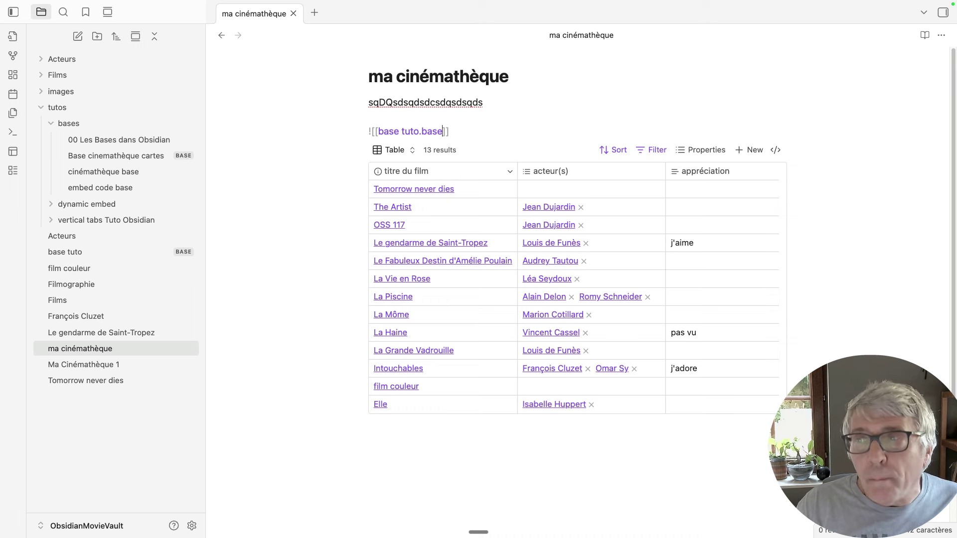
pyautogui.write('#')
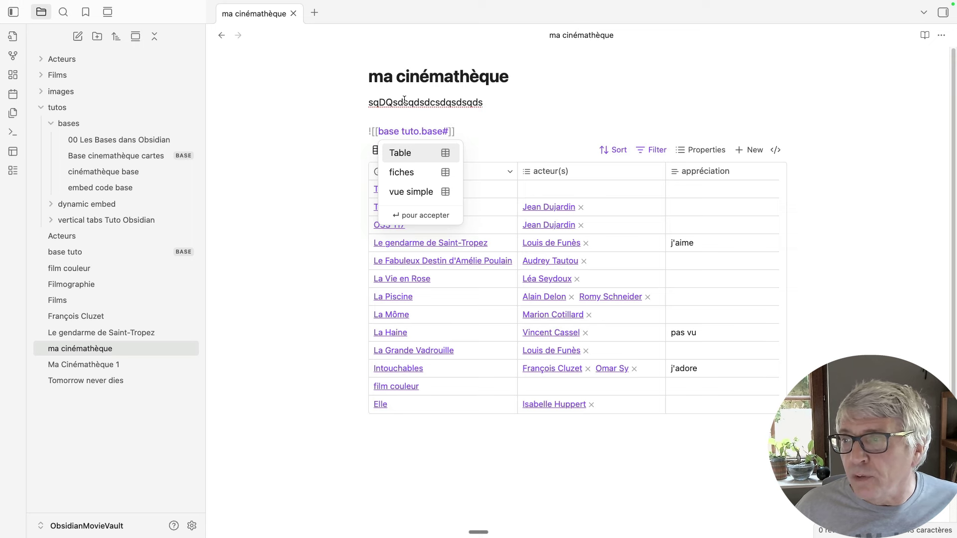
pyautogui.click(400, 173)
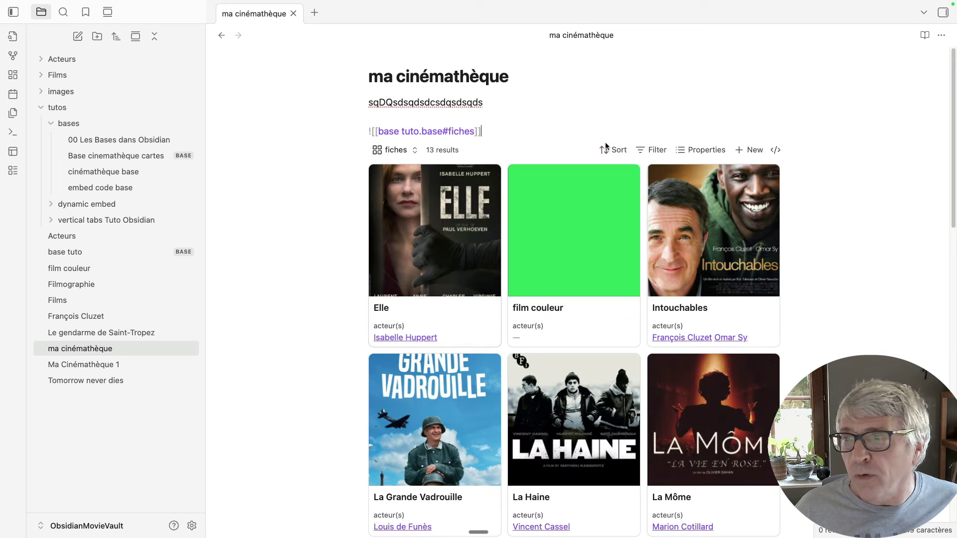
# Switch between the Le gendarme de Saint-Tropez and ma cinémathèque notes to check that the embed opens in the fiches view
pyautogui.click(92, 336)
pyautogui.click(80, 349)
pyautogui.click(85, 335)
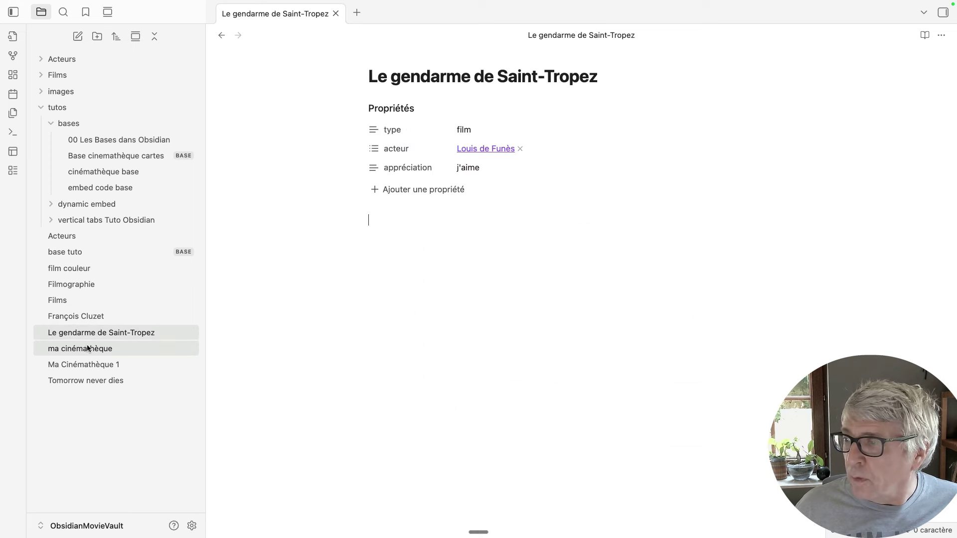
pyautogui.click(87, 349)
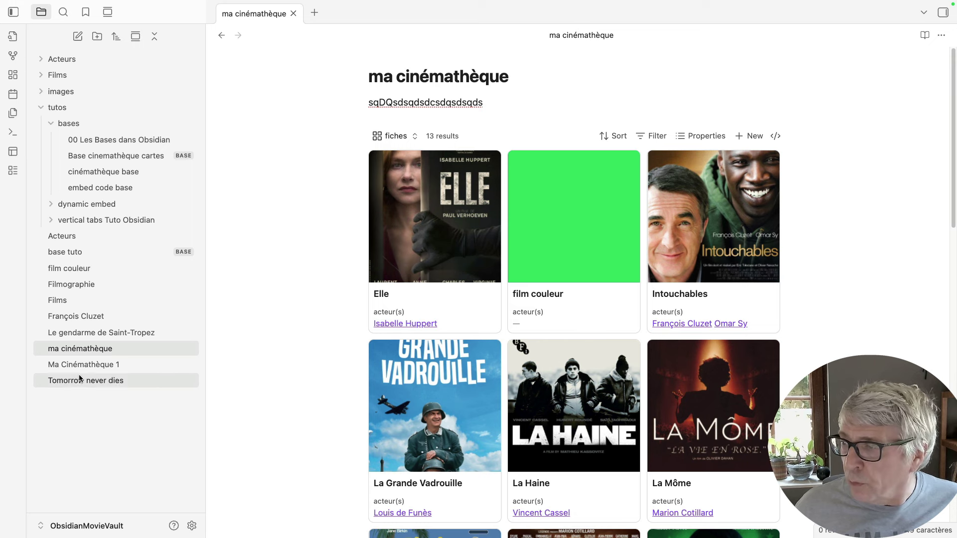
# Reveal the embed link's source in ma cinémathèque and go through it to the end of its view name
pyautogui.click(769, 104)
pyautogui.press('Down')
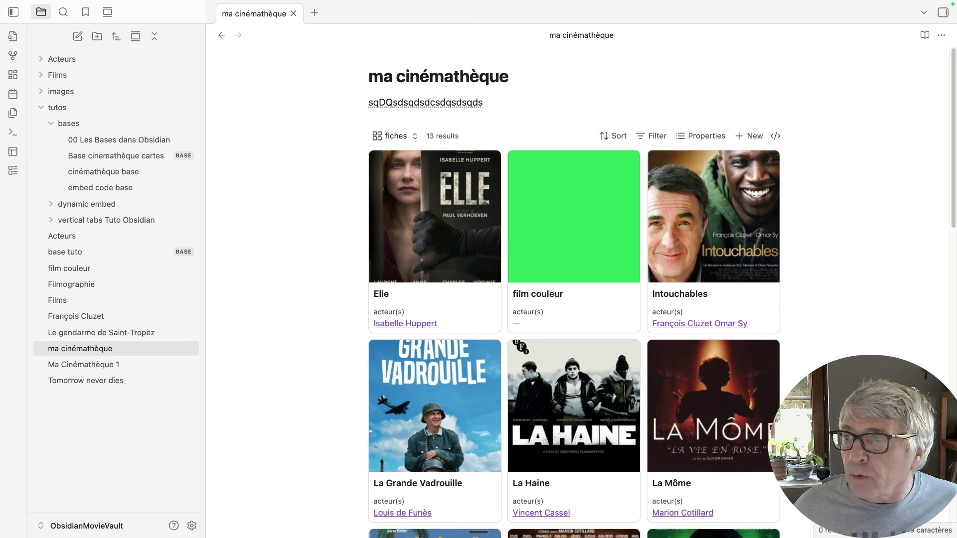
pyautogui.press('Down')
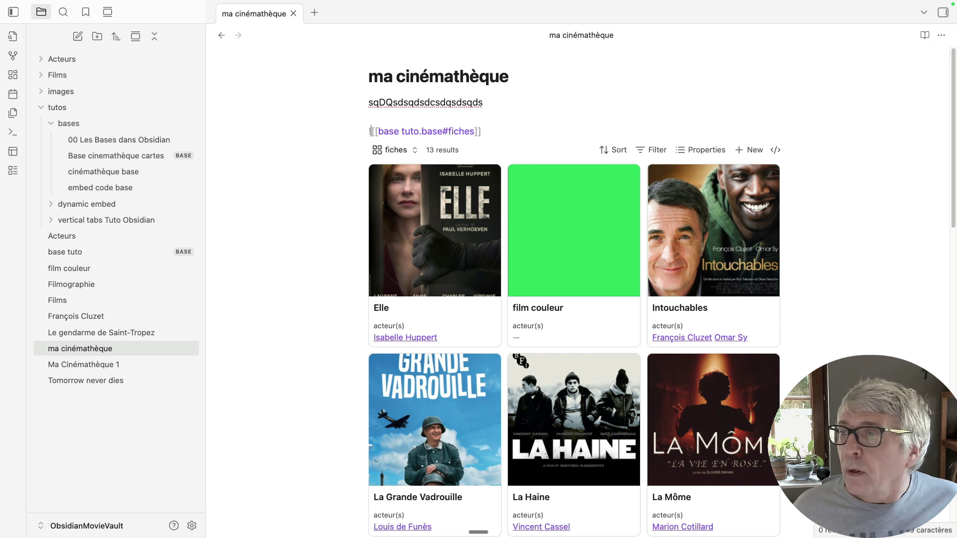
pyautogui.press('Right')
pyautogui.press('Right')
pyautogui.press('Right')
pyautogui.press('Right')
pyautogui.press('Right')
pyautogui.press('Right')
pyautogui.press('Right')
pyautogui.press('Right')
pyautogui.press('Right')
pyautogui.press('Right')
pyautogui.press('Right')
pyautogui.press('Right')
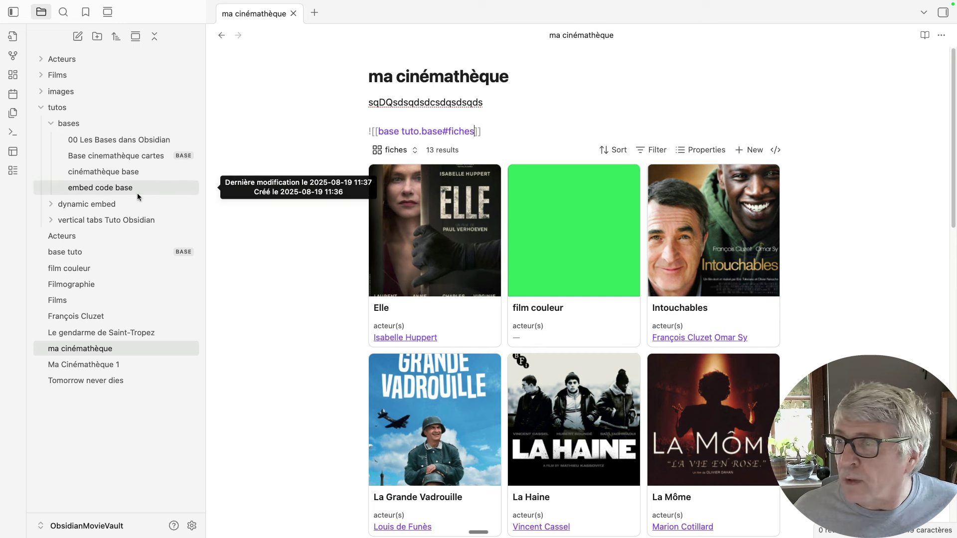
# Open the base tuto base, rename its fiches view to "fiches avec image" and display the renamed view
pyautogui.click(71, 252)
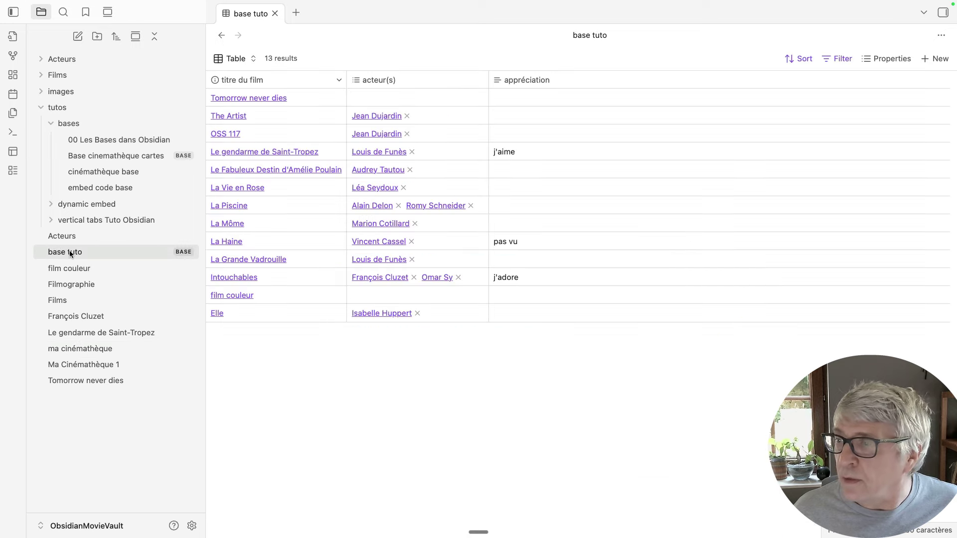
pyautogui.click(221, 59)
pyautogui.click(242, 120)
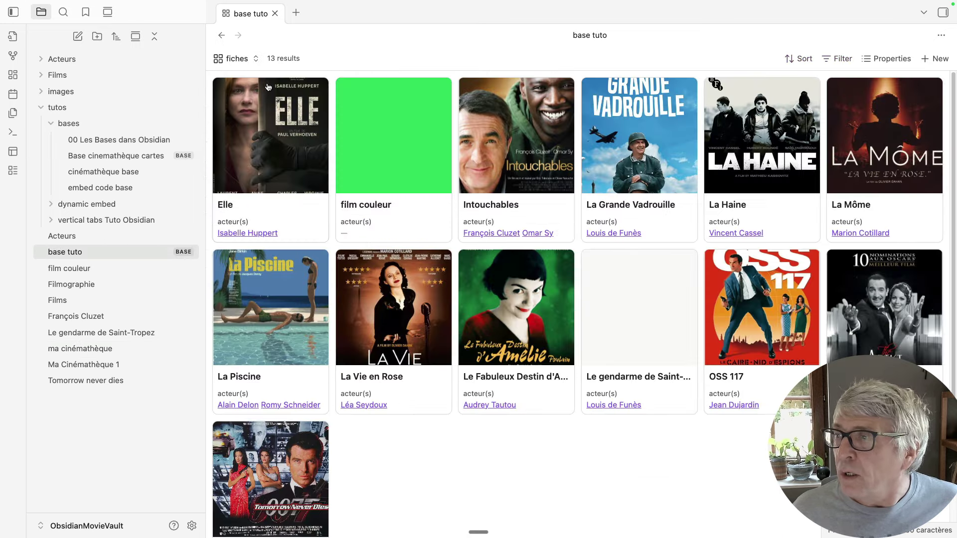
pyautogui.click(236, 61)
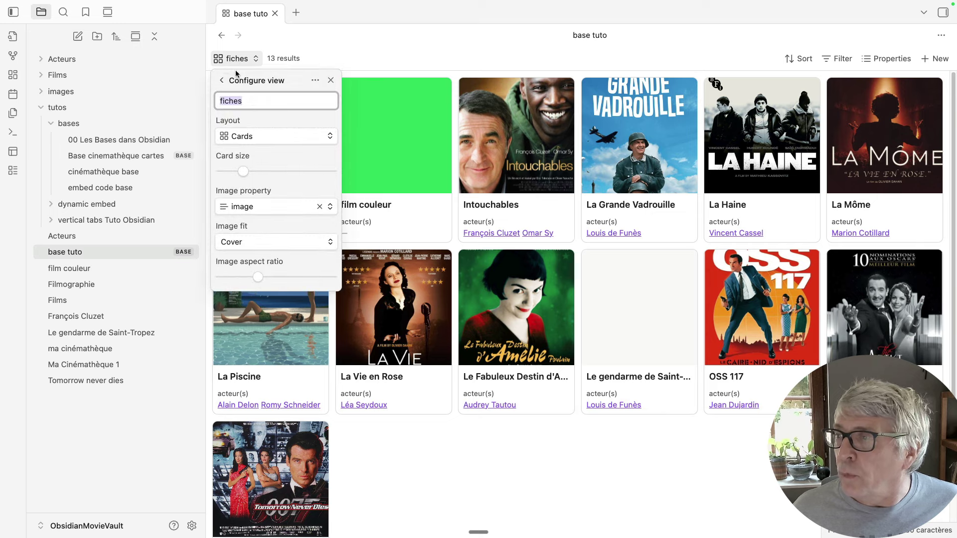
pyautogui.click(246, 101)
pyautogui.write('a')
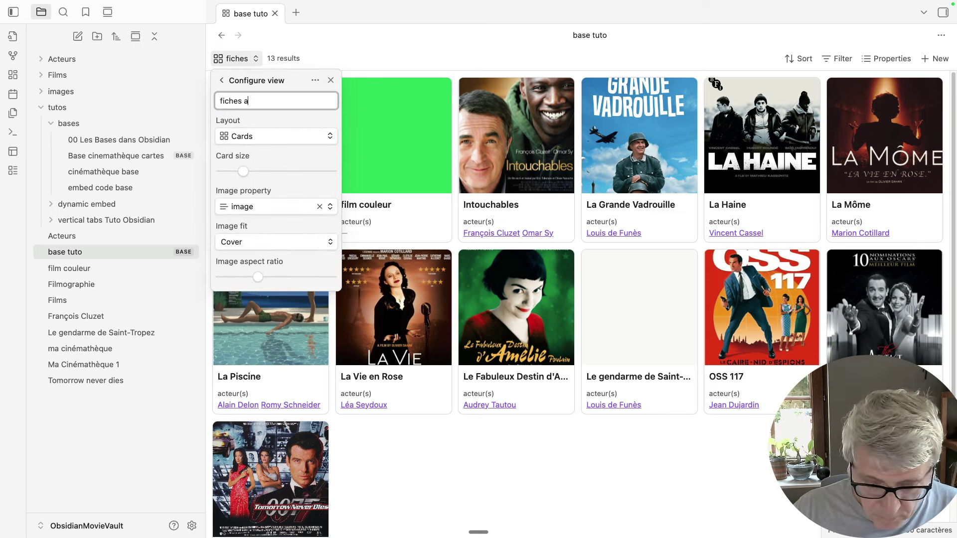
pyautogui.write('vec i')
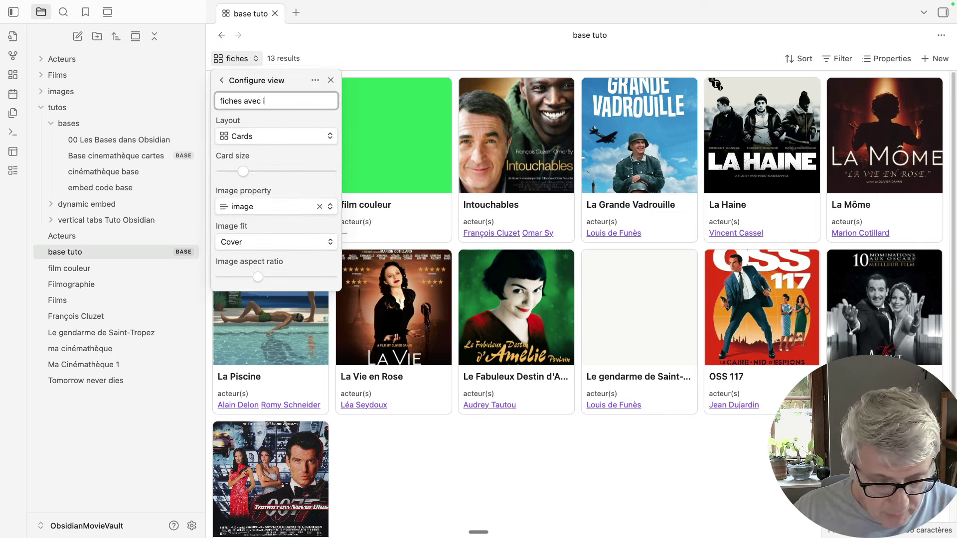
pyautogui.write('mage')
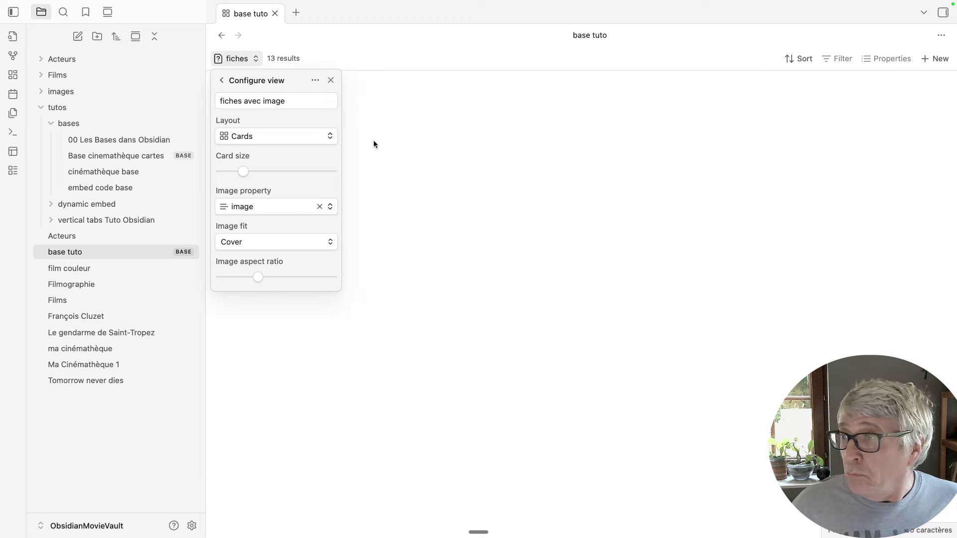
pyautogui.click(439, 209)
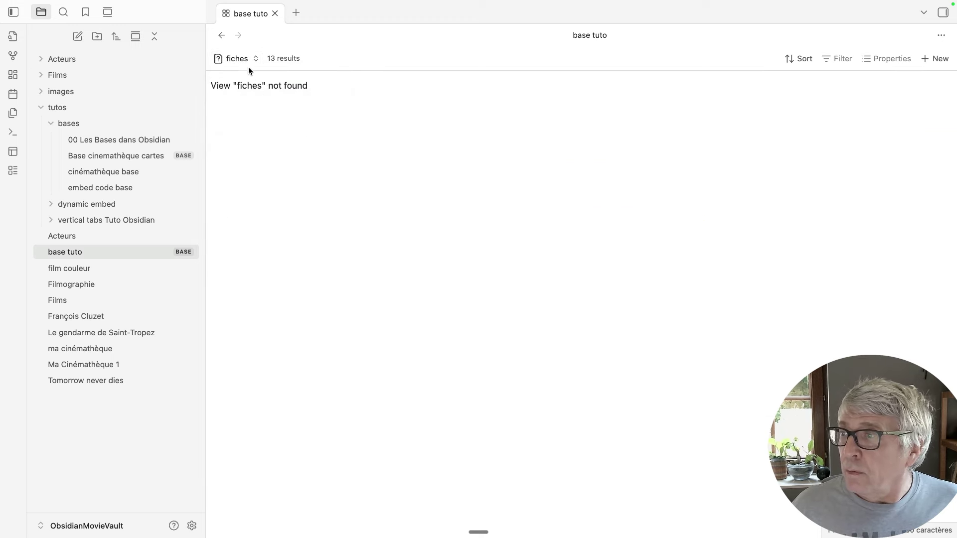
pyautogui.click(237, 58)
pyautogui.click(257, 119)
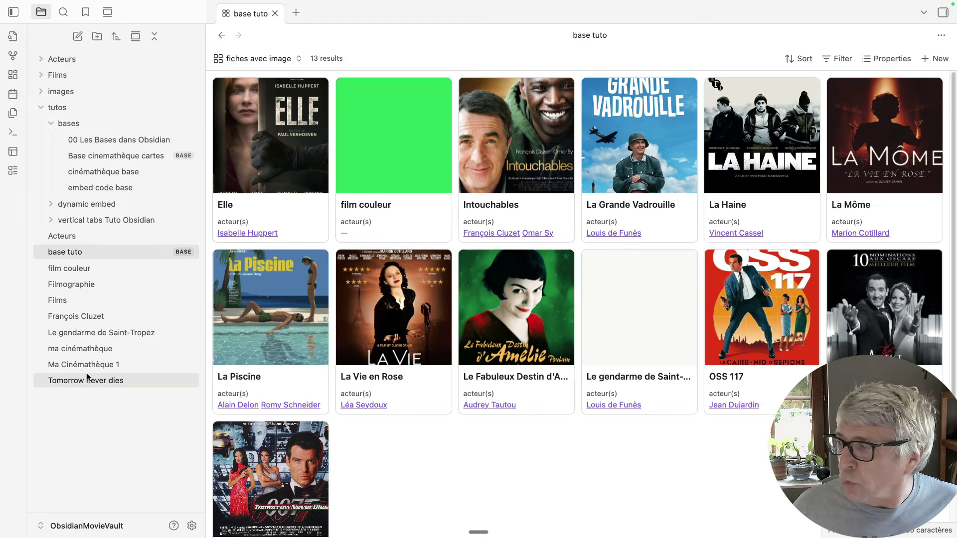
# Update the embed link in the ma cinémathèque note to target the "fiches avec image" view of base tuto
pyautogui.click(99, 350)
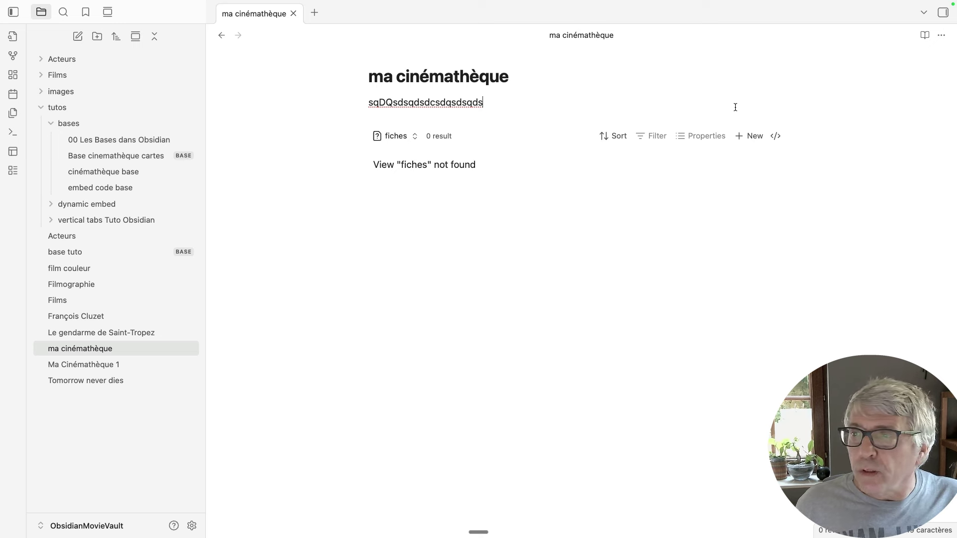
pyautogui.press('Down')
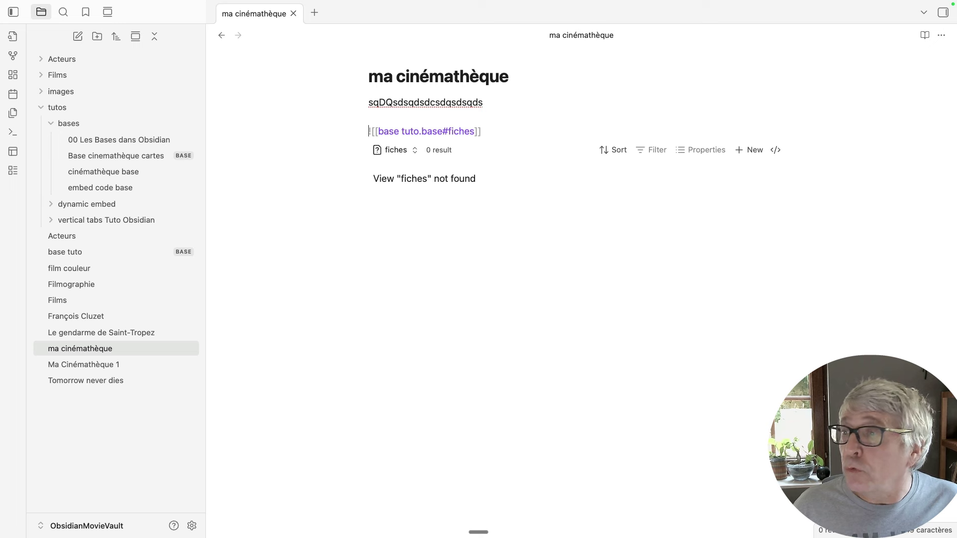
pyautogui.click(477, 133)
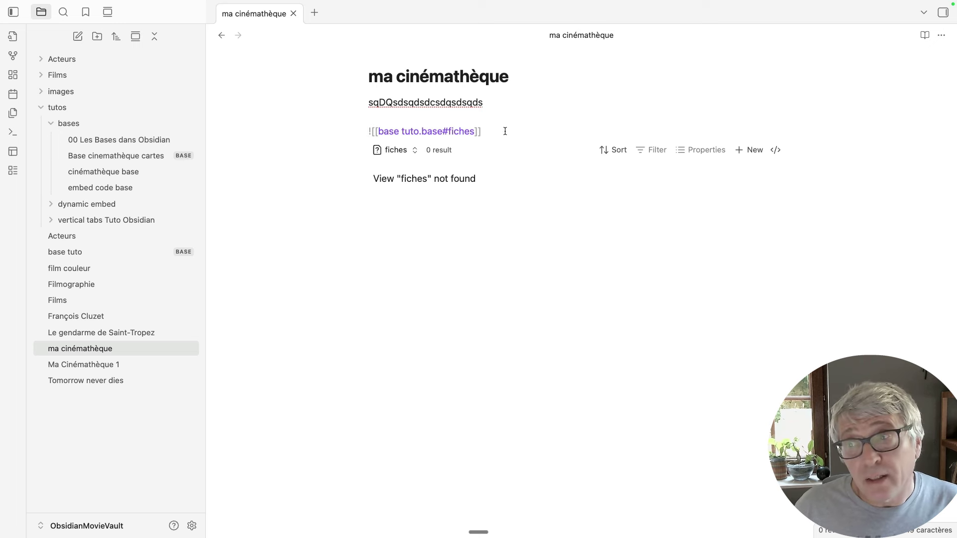
pyautogui.press('BackSpace')
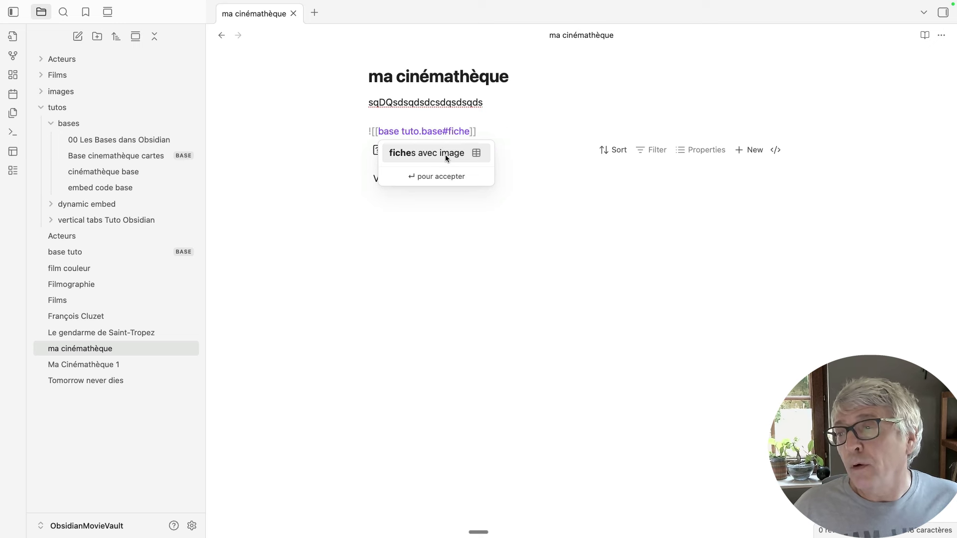
pyautogui.click(430, 154)
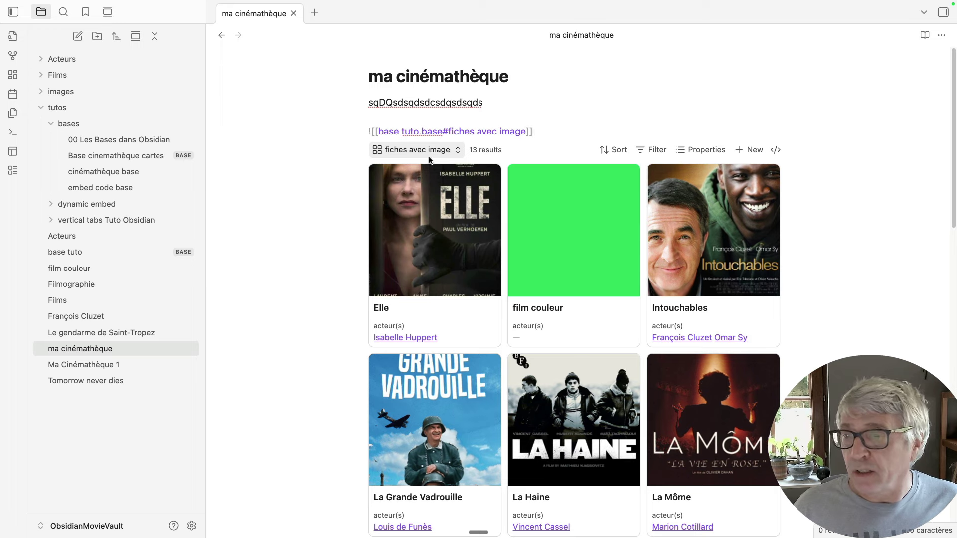
pyautogui.click(447, 122)
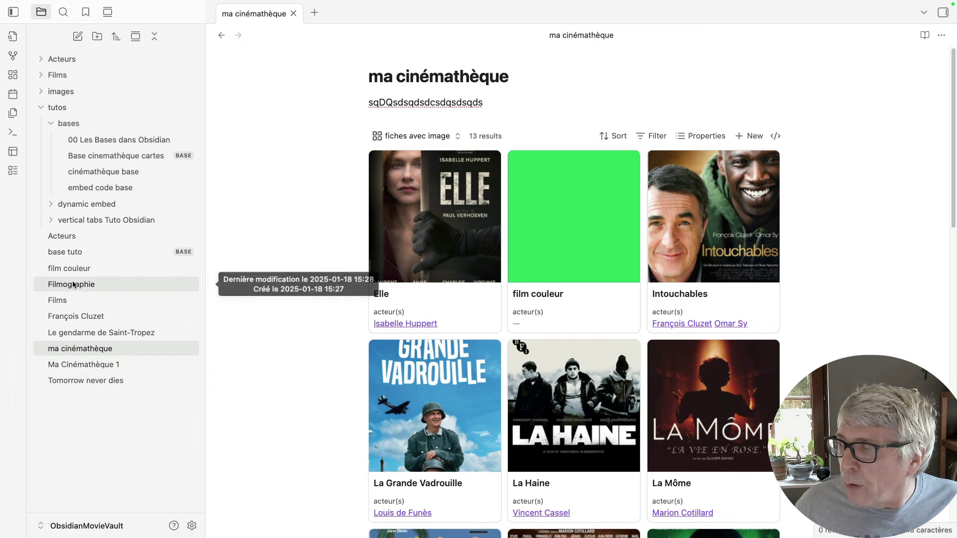
# Duplicate the "fiches avec image" view in base tuto, keeping the copy's default name
pyautogui.click(74, 253)
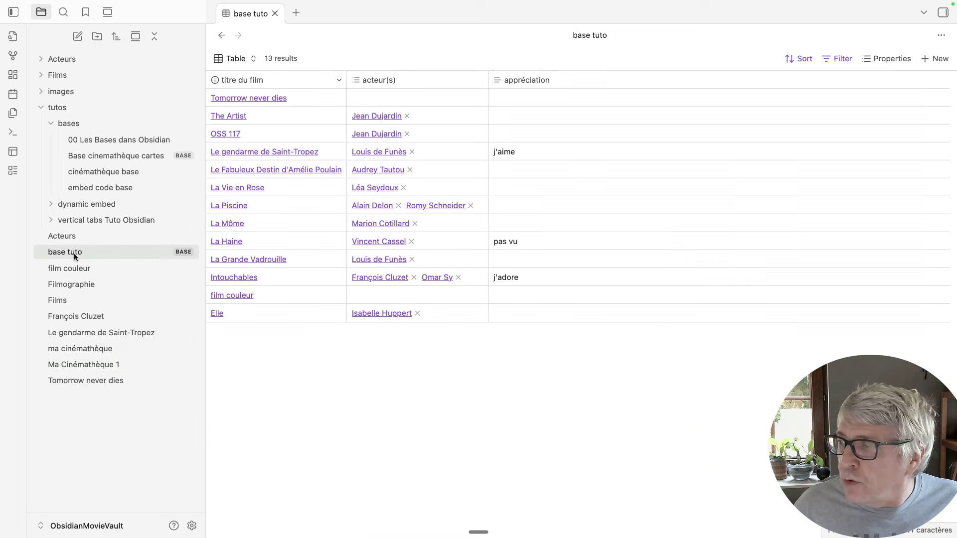
pyautogui.click(229, 58)
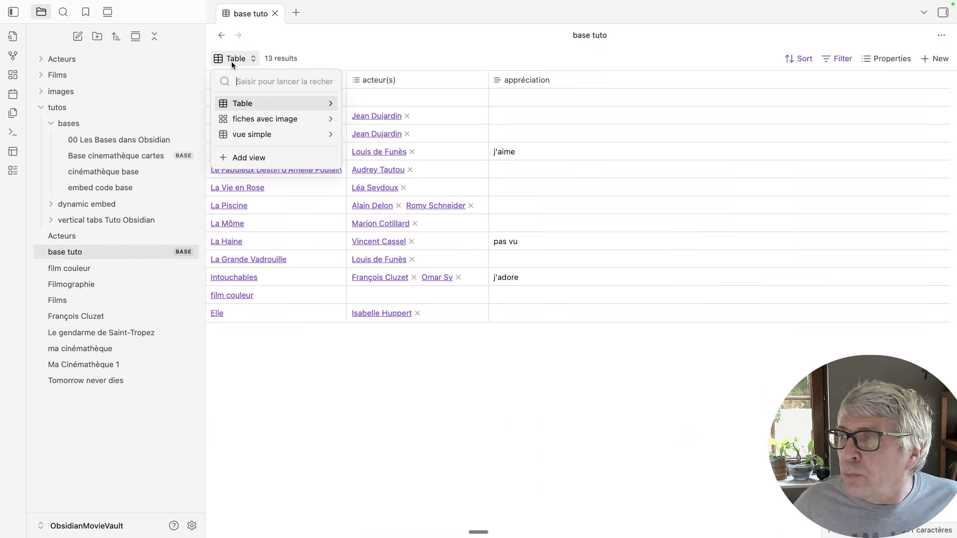
pyautogui.click(250, 118)
pyautogui.click(261, 60)
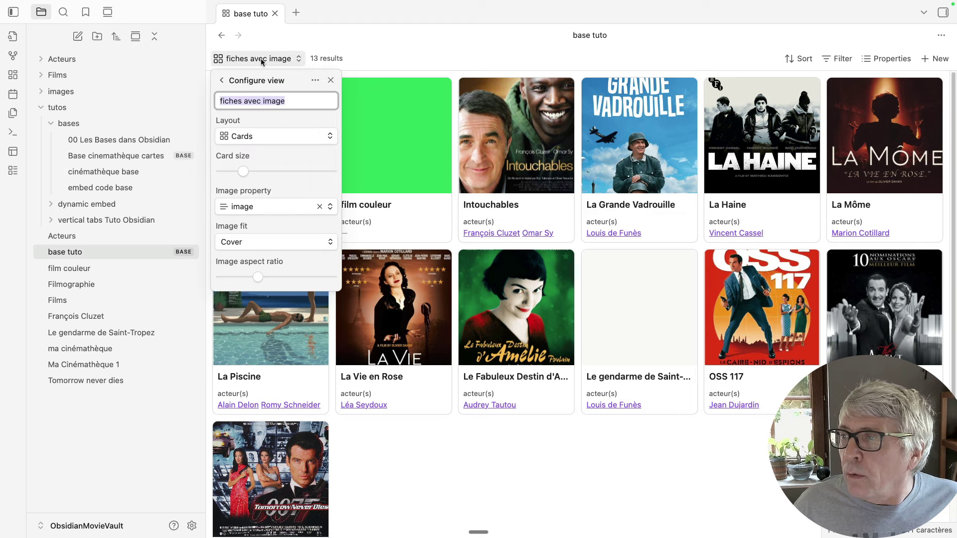
pyautogui.click(314, 81)
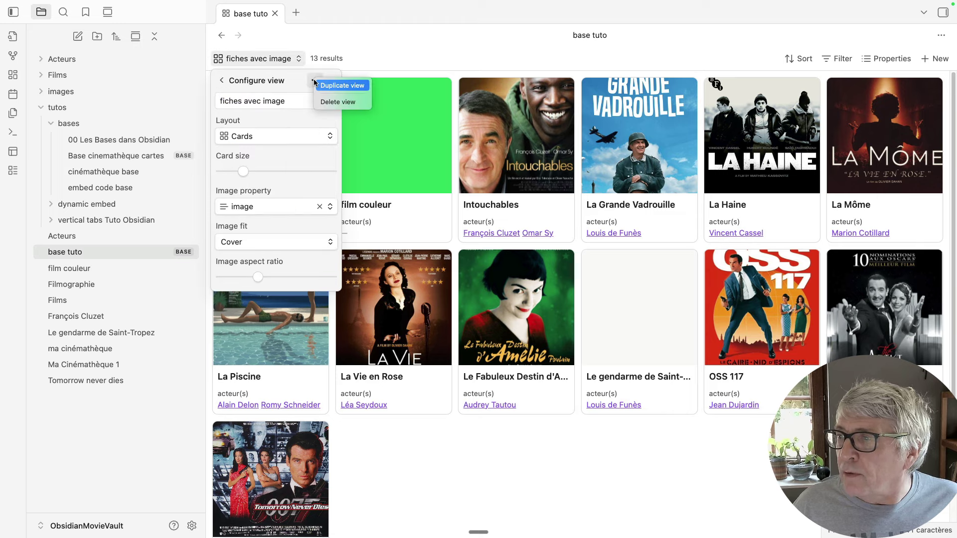
pyautogui.click(343, 86)
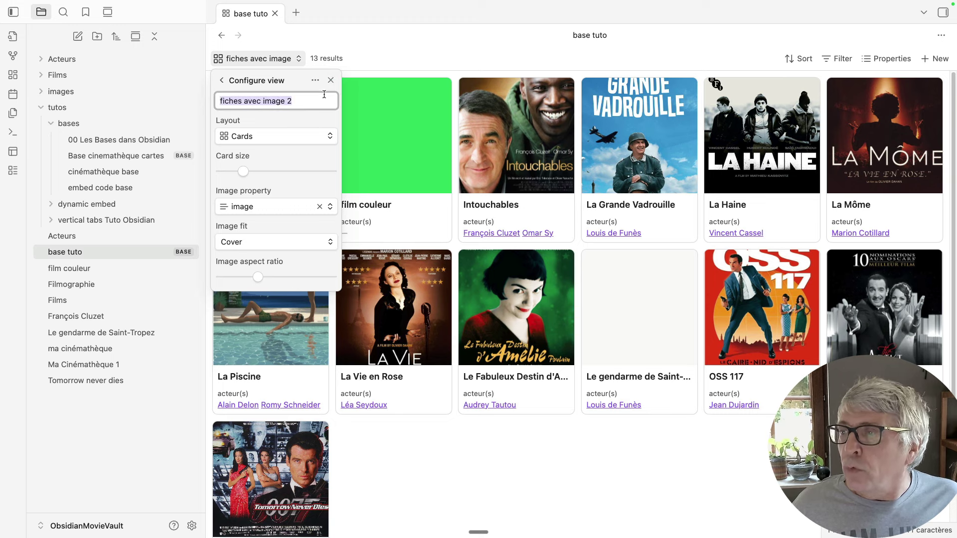
pyautogui.click(435, 447)
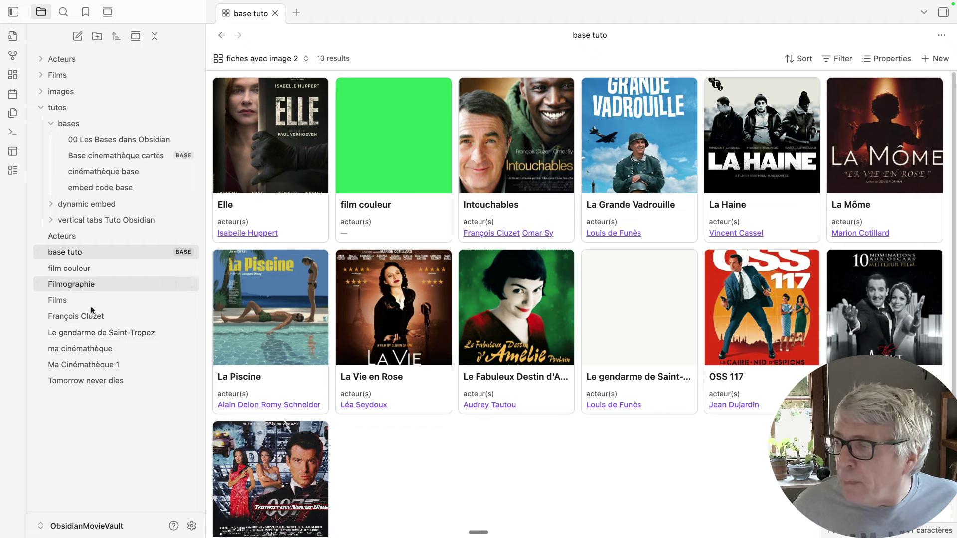
# Check the embed link in ma cinémathèque and the list of views in base tuto
pyautogui.click(92, 349)
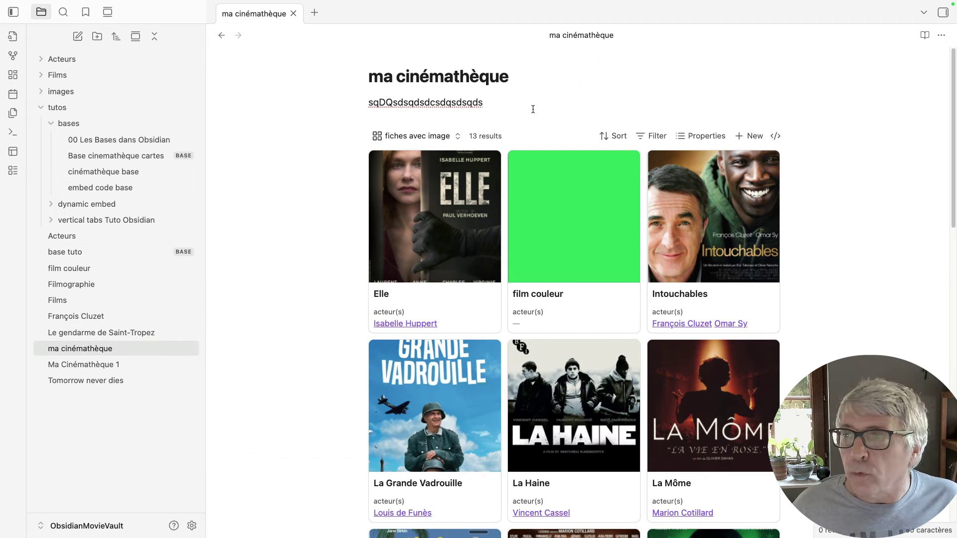
pyautogui.click(368, 132)
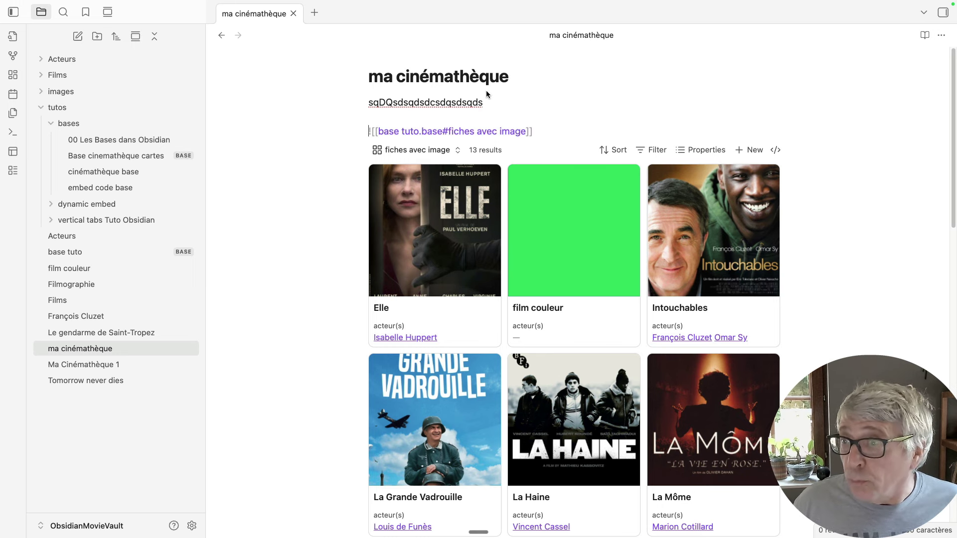
pyautogui.click(85, 250)
pyautogui.click(232, 59)
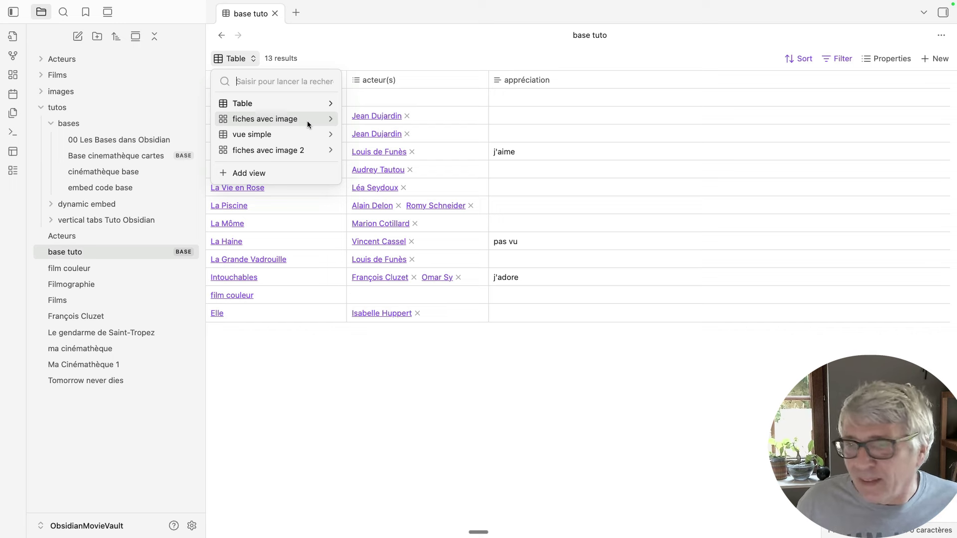
pyautogui.click(369, 388)
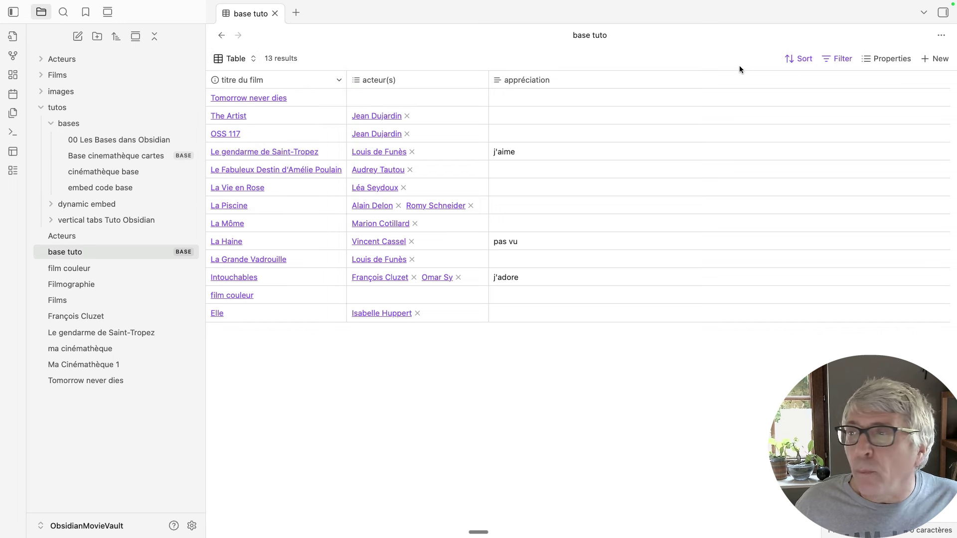
# Sort the Table view of base tuto by created time, New to old
pyautogui.click(798, 61)
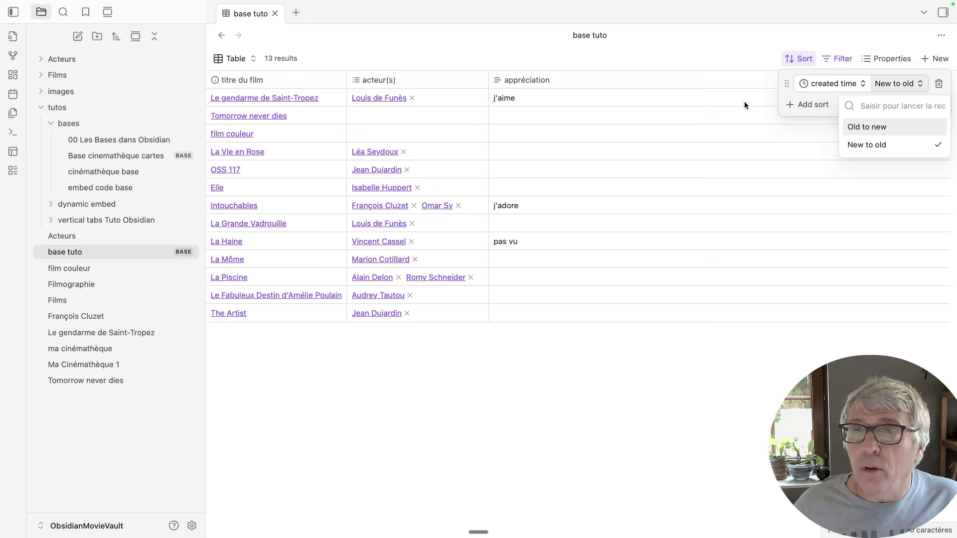
pyautogui.click(596, 50)
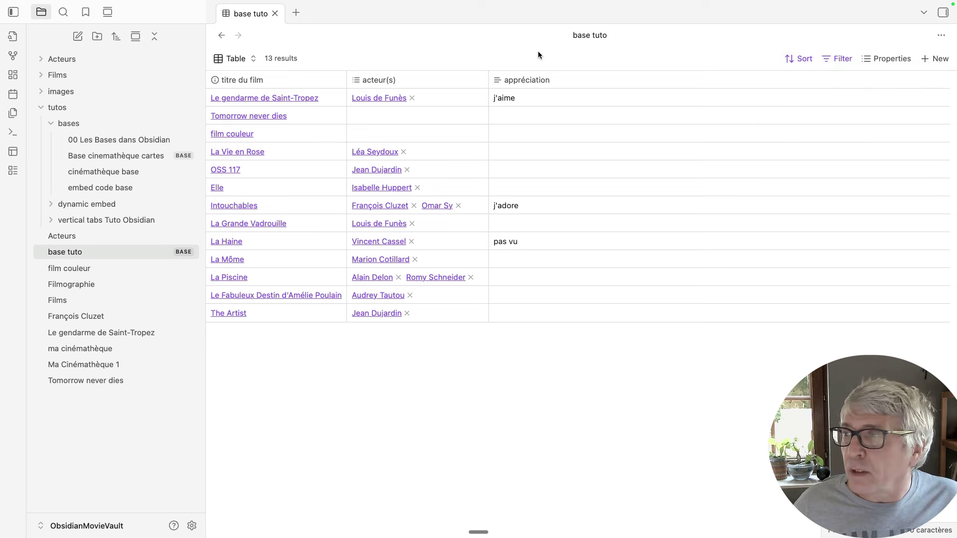
# Display the "fiches avec image" view and configure its cards with size 170 and image fit Contain
pyautogui.click(238, 61)
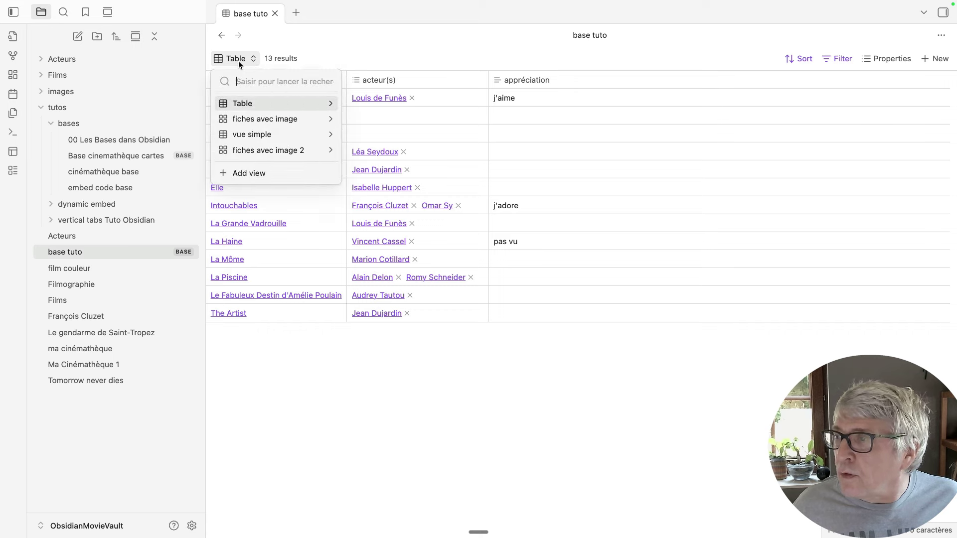
pyautogui.click(274, 429)
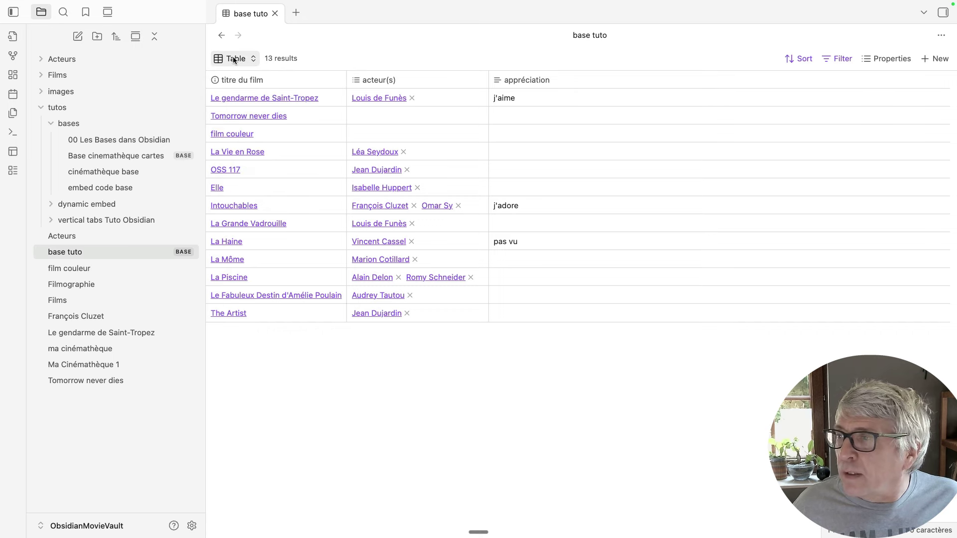
pyautogui.click(234, 61)
pyautogui.click(247, 119)
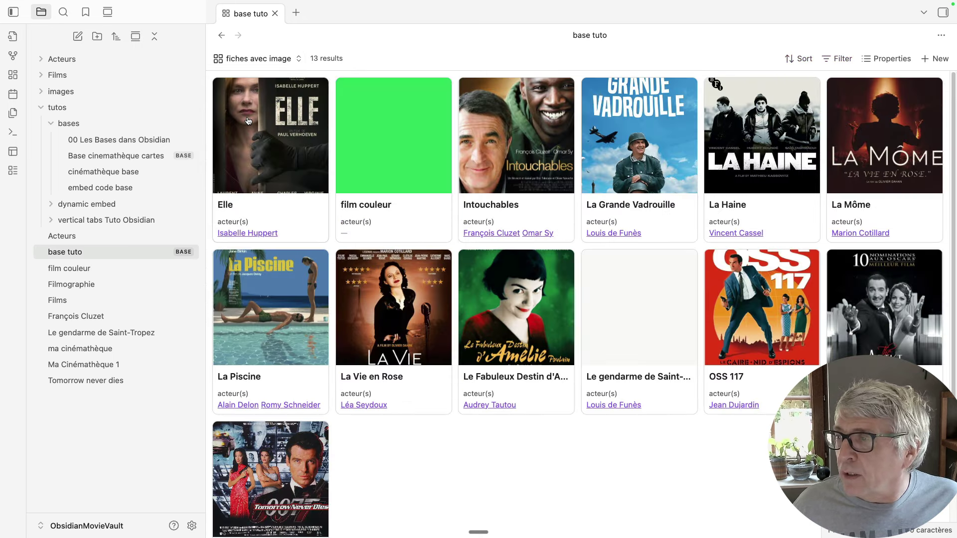
pyautogui.click(270, 59)
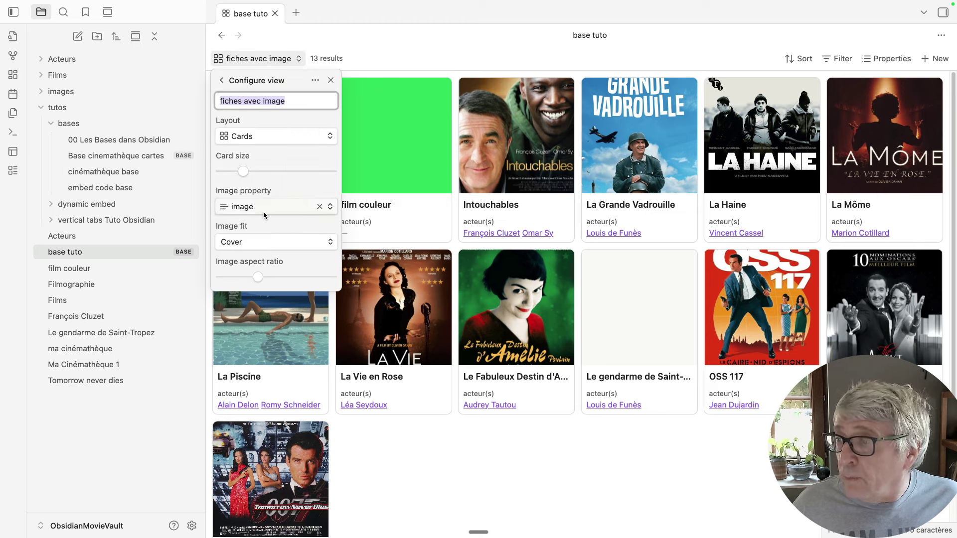
pyautogui.moveTo(243, 171)
pyautogui.mouseDown()
pyautogui.moveTo(257, 175)
pyautogui.moveTo(238, 178)
pyautogui.mouseUp()
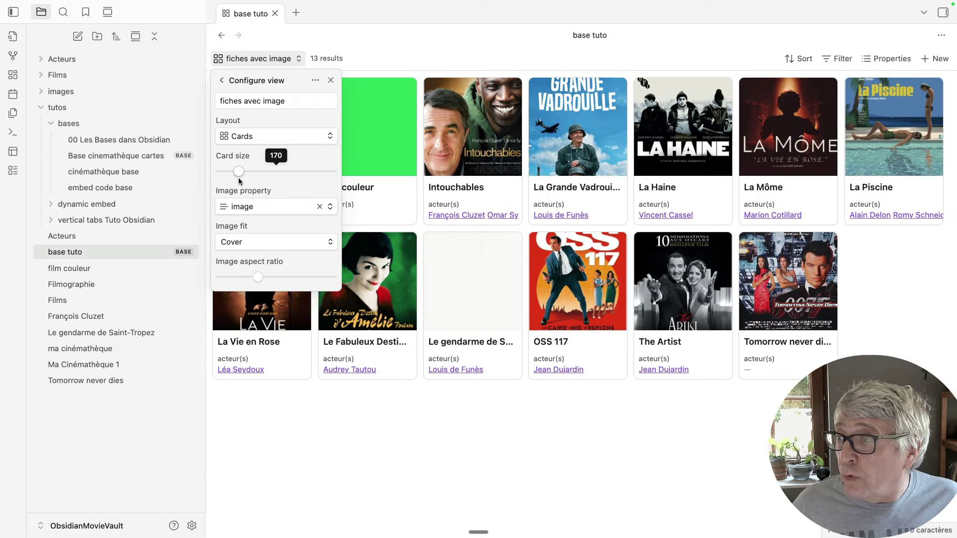
pyautogui.click(237, 246)
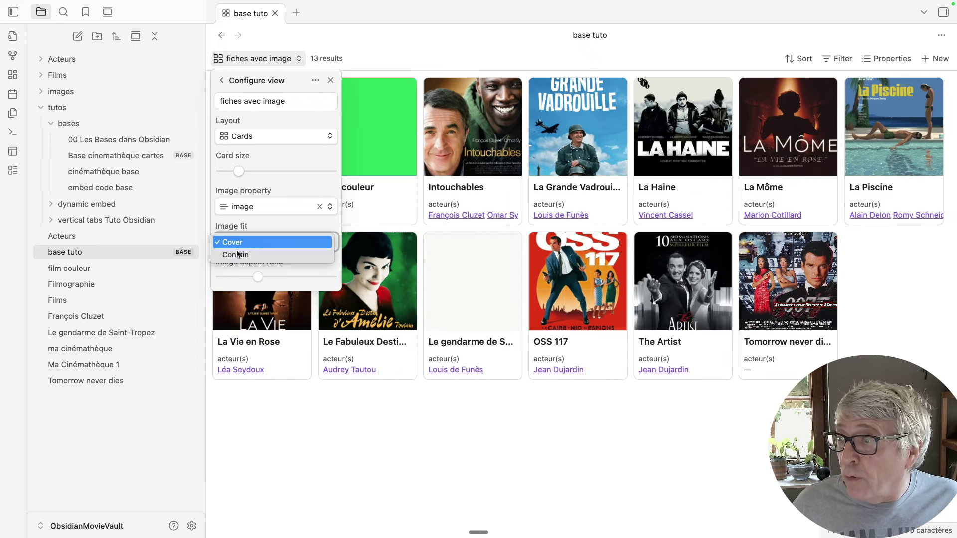
pyautogui.click(236, 256)
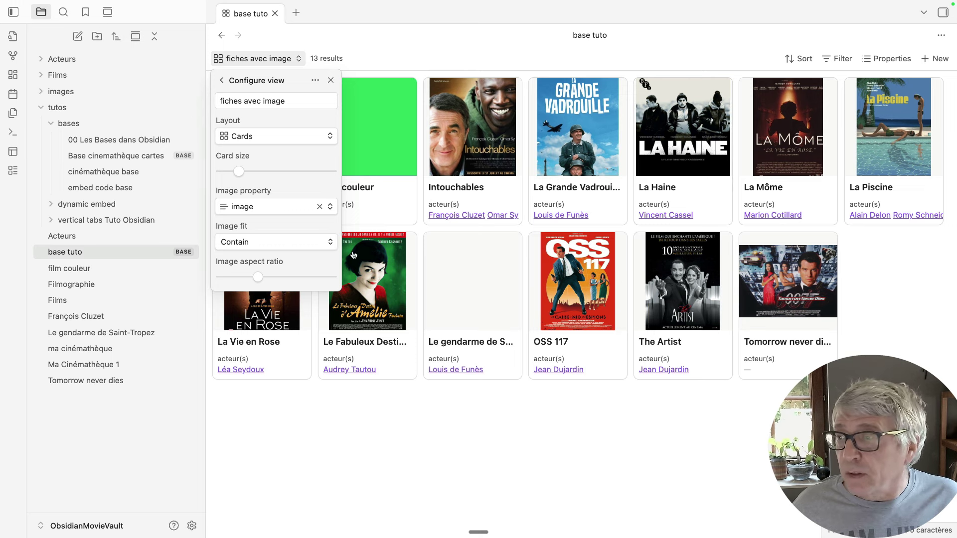
pyautogui.click(354, 430)
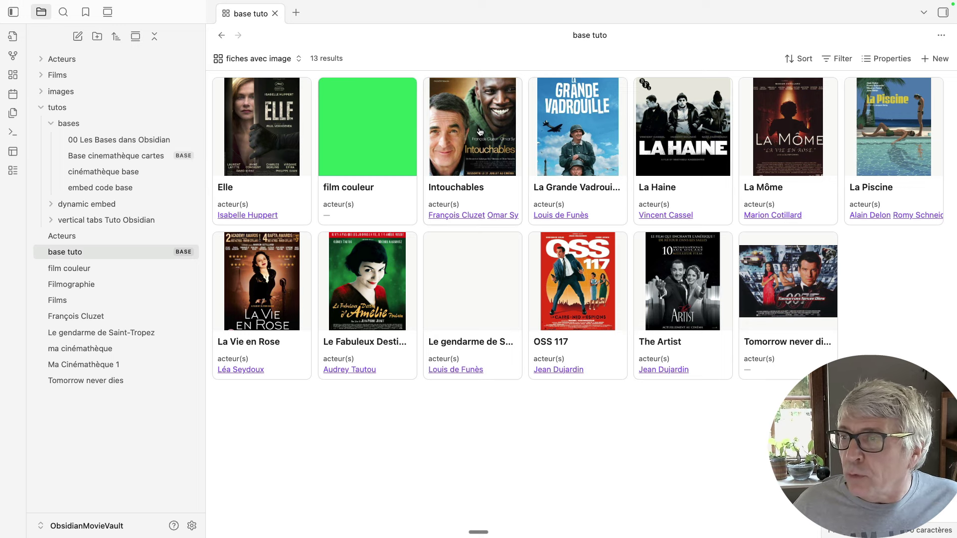
# Open the Le gendarme de Saint-Tropez note and take the window out of full screen
pyautogui.click(460, 188)
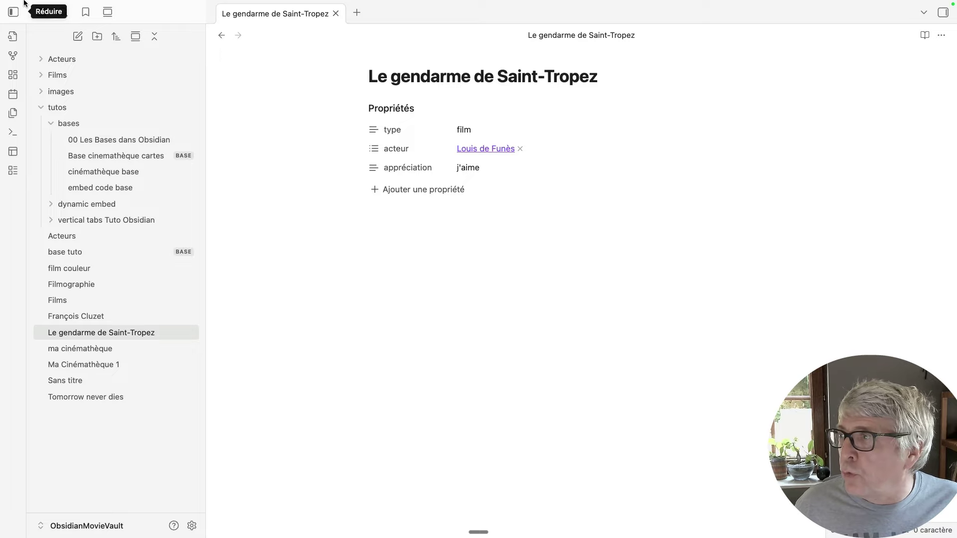
pyautogui.click(27, 19)
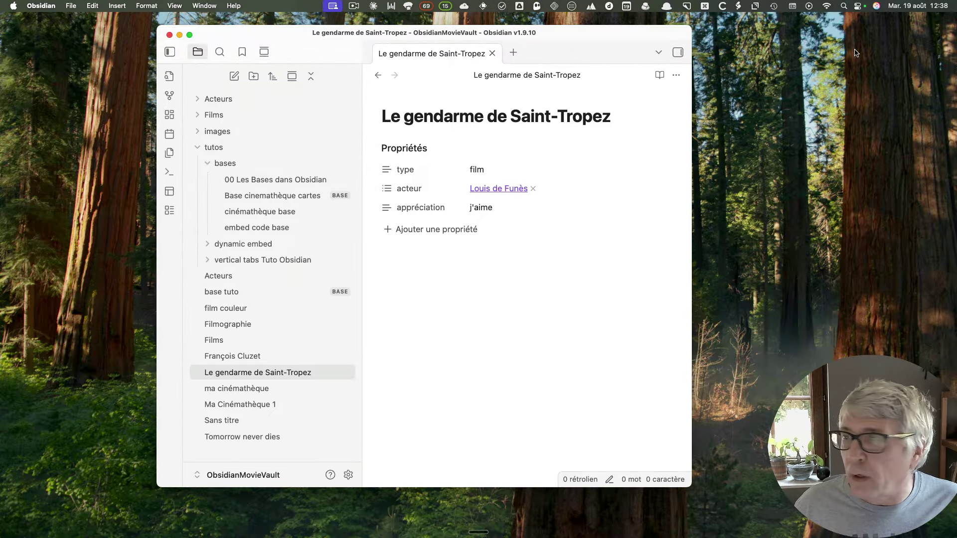
# Switch to Chrome and search DuckDuckGo for images of "le gendrame de saint tropez"
pyautogui.moveTo(438, 43); pyautogui.dragTo(337, 25)
pyautogui.write('le gendram')
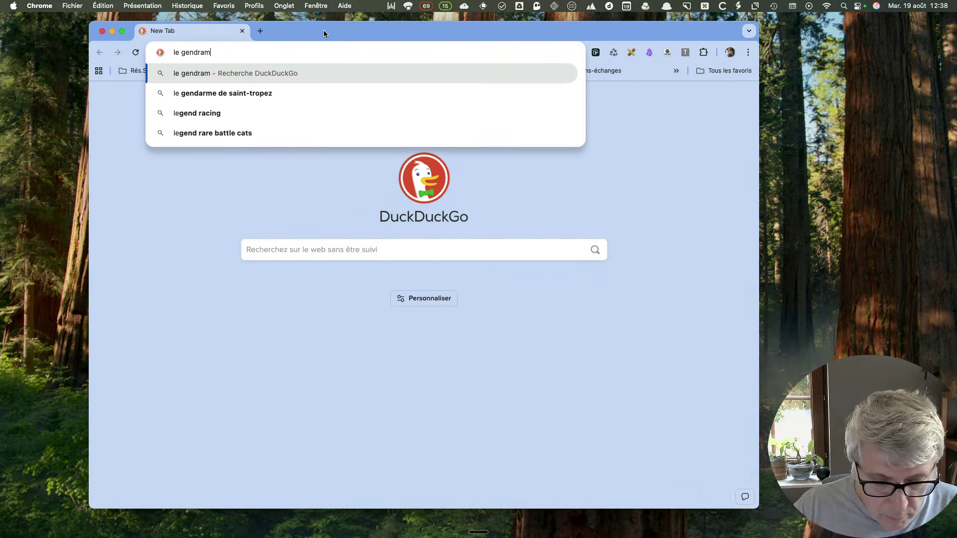
pyautogui.write('e de saint trope')
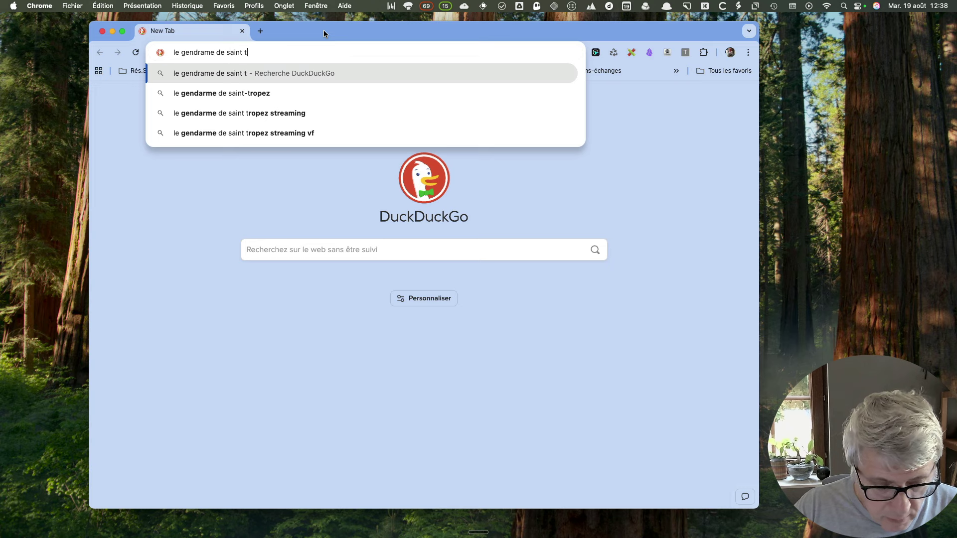
pyautogui.write('z')
pyautogui.press('Return')
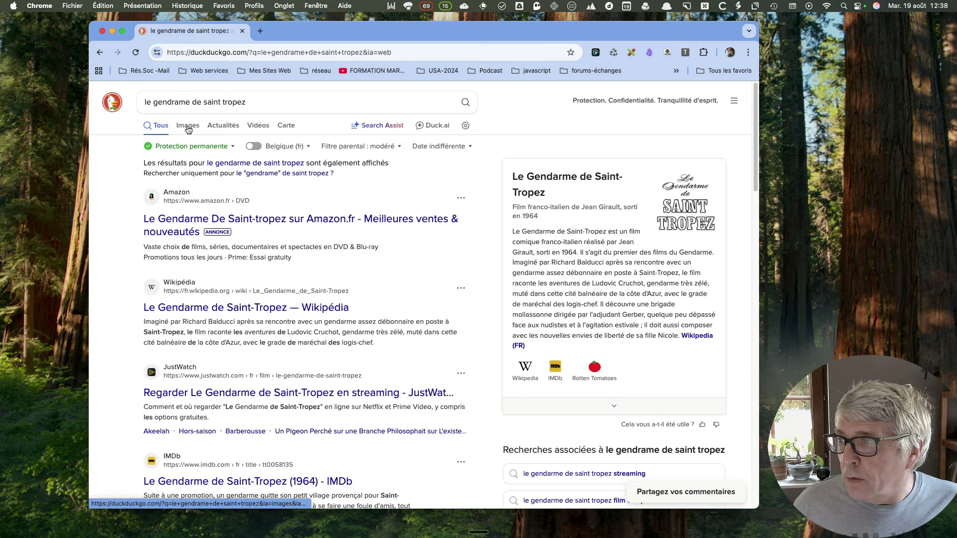
pyautogui.click(188, 126)
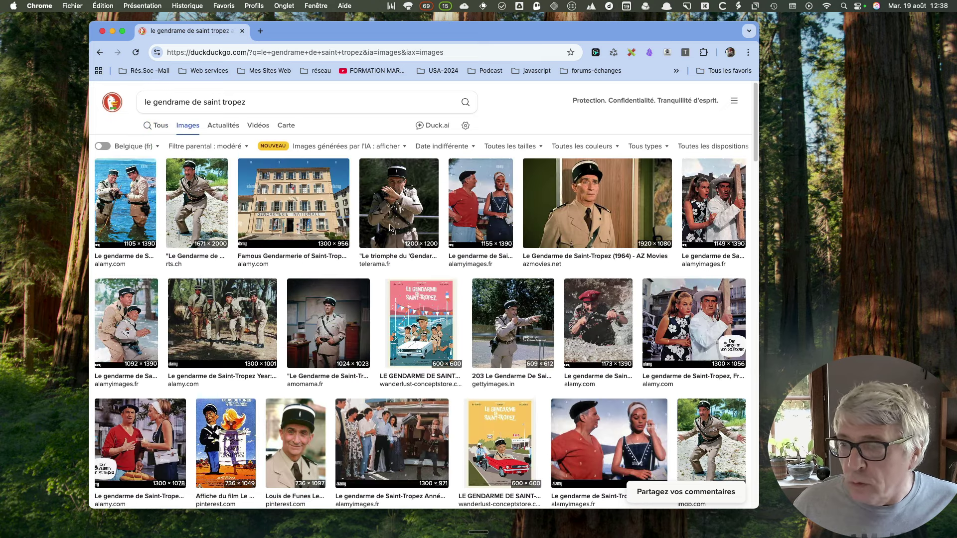
# Copy the image address of the pink illustrated LE GENDARME DE SAINT-TROPEZ poster in the image results
pyautogui.scroll(-1, 198, 492)
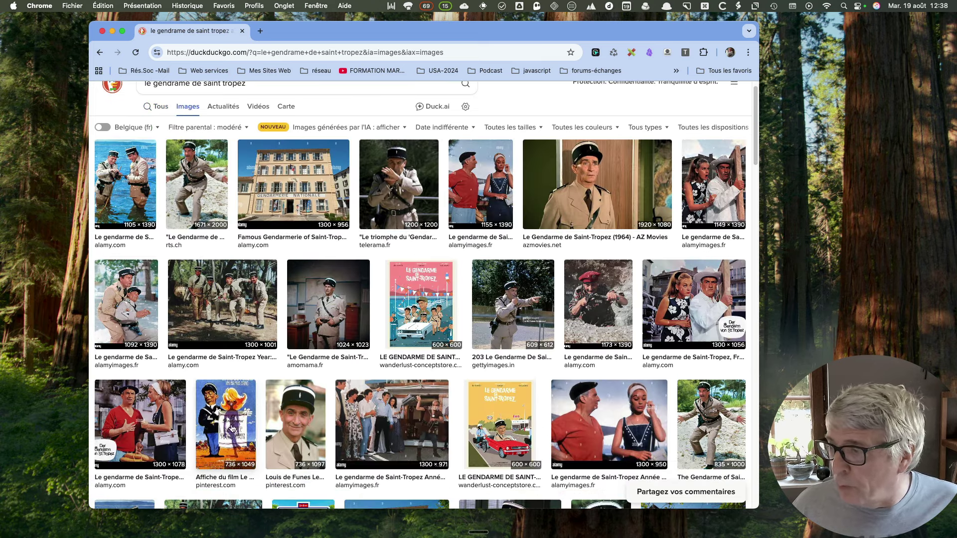
pyautogui.scroll(-5, 239, 428)
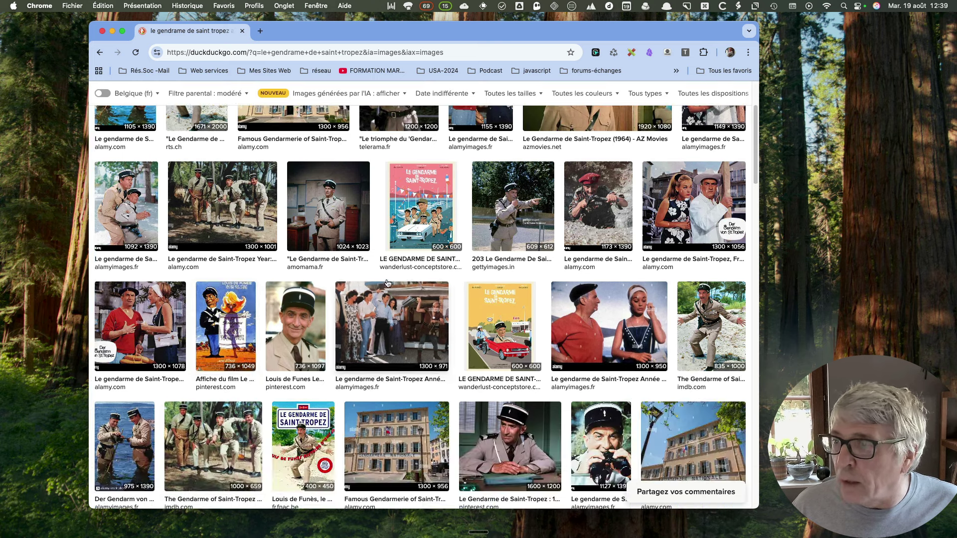
pyautogui.rightClick(423, 201)
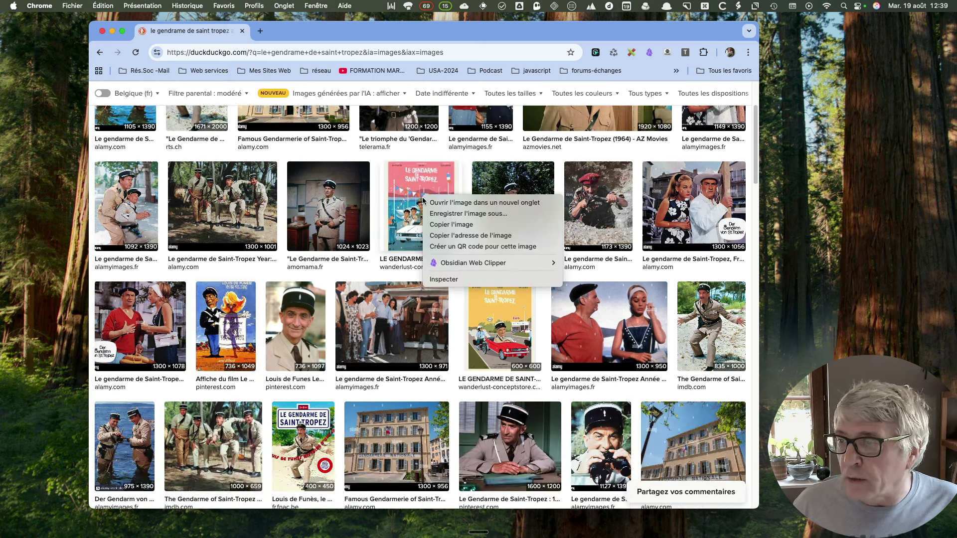
pyautogui.click(436, 238)
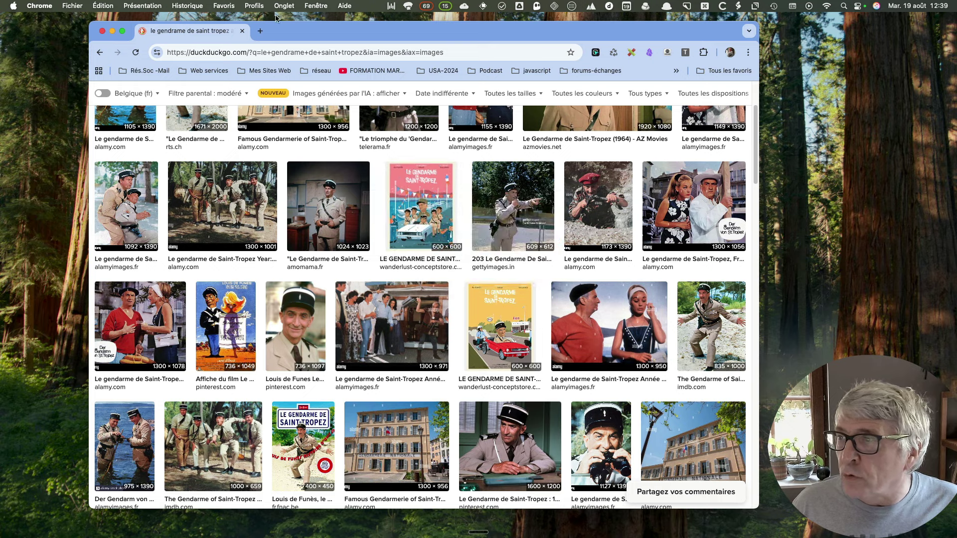
# Return to Obsidian and add an image property to the Le gendarme de Saint-Tropez note, containing the copied poster address
pyautogui.moveTo(510, 26); pyautogui.dragTo(567, 36)
pyautogui.press('super+h')
pyautogui.click(503, 294)
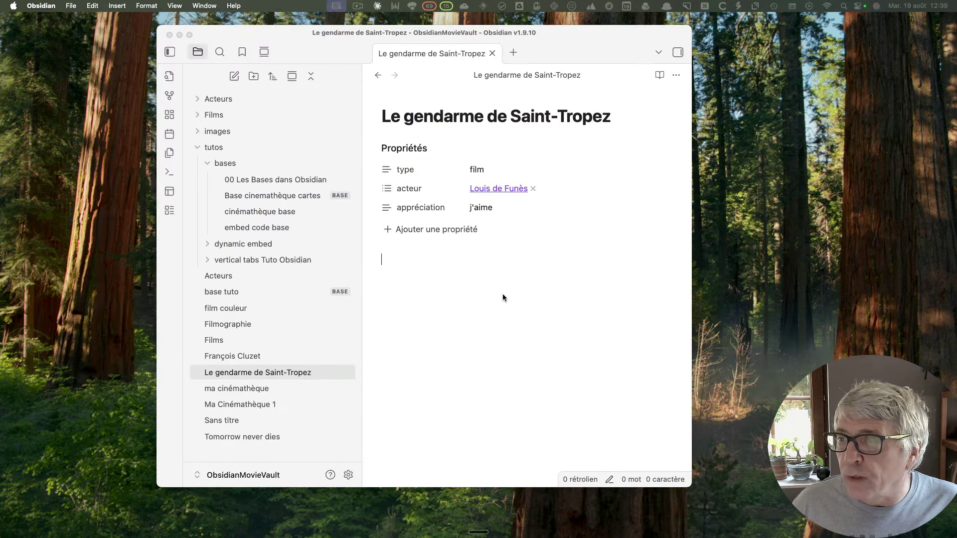
pyautogui.click(427, 228)
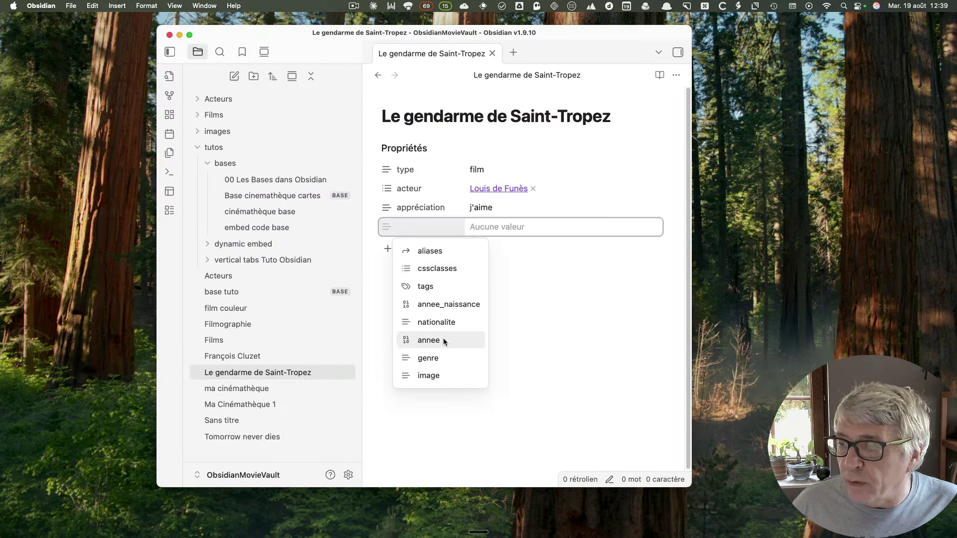
pyautogui.click(438, 373)
pyautogui.write('https://external-content.duckduckgo.com/iu/?u=https%3A%2F%2Ftse1.mm.bing.net%2Fth%2Fid%2FOIP.BJcCfiW0EHJg0dwEizQT1gHaHa%3Fpid%3DApi&f=1&ipt=2b952f64c57b4736c4ce35ba13ea4f35a93e22e64b52ba18862151b730cae1fc&ipo=images')
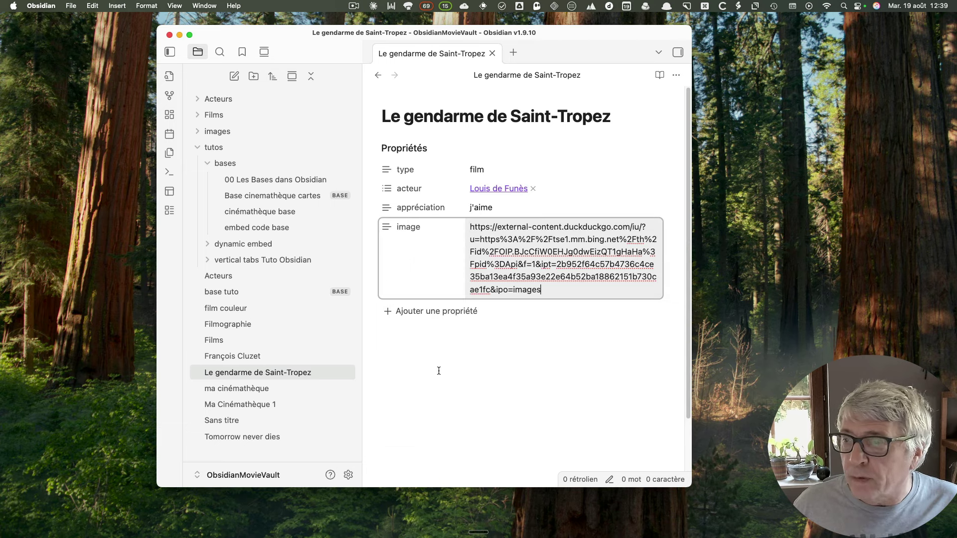
pyautogui.click(439, 364)
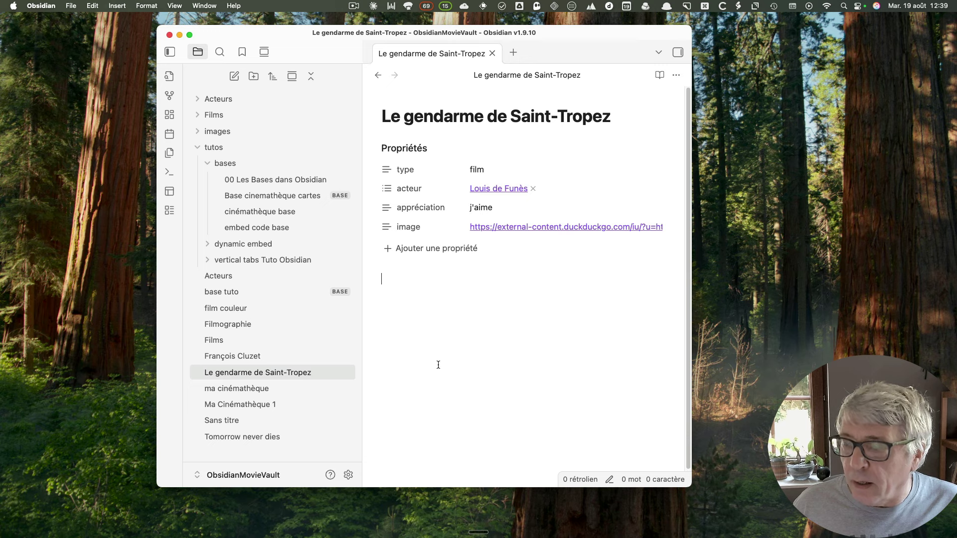
# Embed the poster in the note's body with ![]() Markdown syntax around the copied image address
pyautogui.write('![')
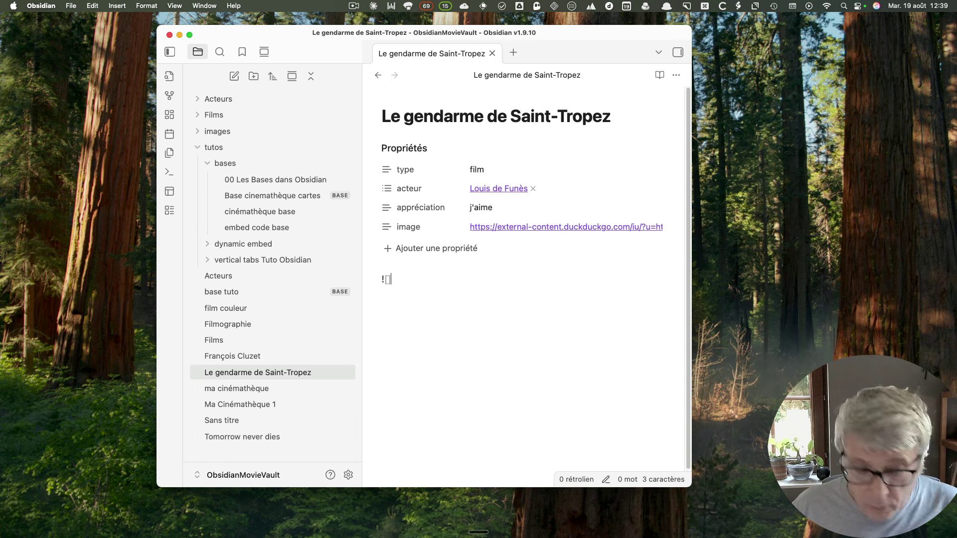
pyautogui.press('Right')
pyautogui.write('(')
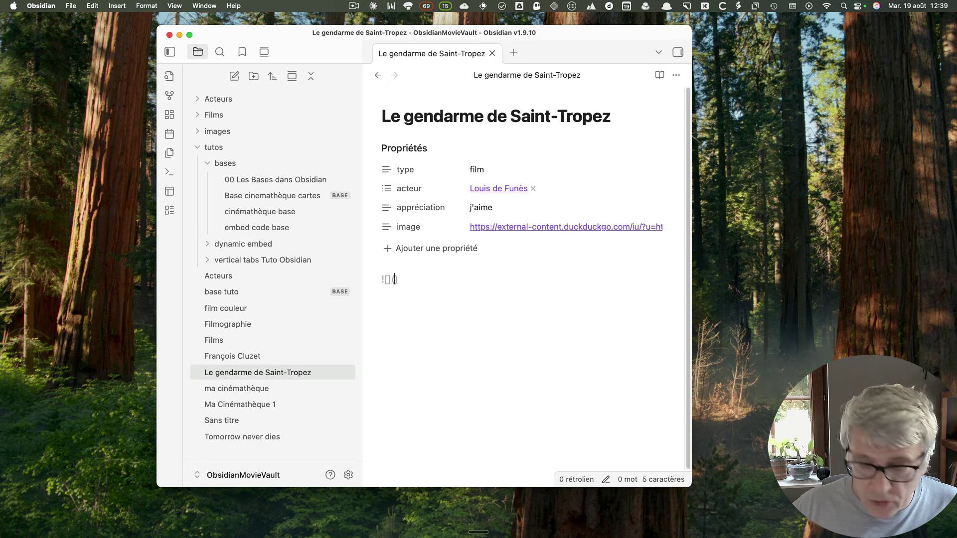
pyautogui.write('https://external-content.duckduckgo.com/iu/?u=https%3A%2F%2Ftse1.mm.bing.net%2Fth%2Fid%2FOIP.BJcCfiW0EHJg0dwEizQT1gHaHa%3Fpid%3DApi&f=1&ipt=2b952f64c57b4736c4ce35ba13ea4f35a93e22e64b52ba18862151b730cae1fc&ipo=images')
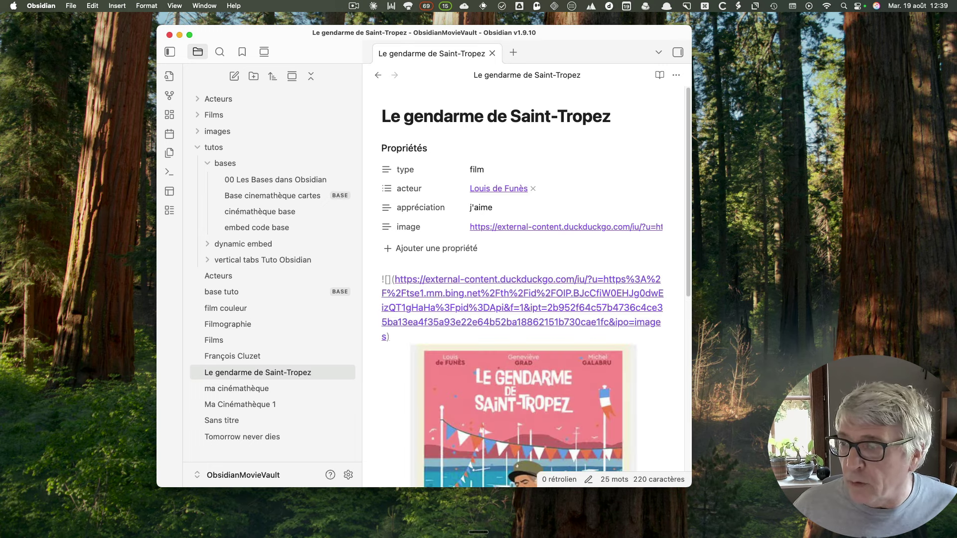
pyautogui.press('Return')
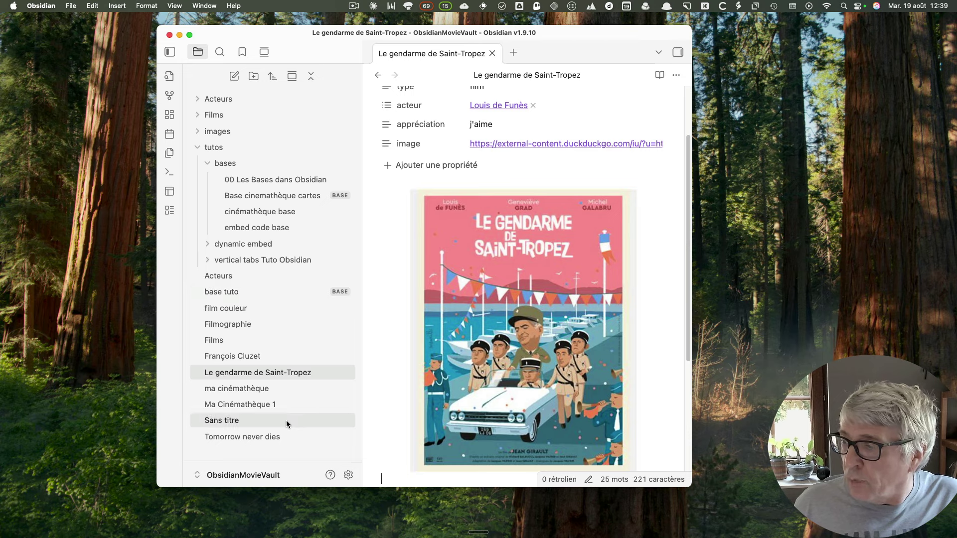
# Open the ma cinémathèque note, enlarge the window and look over the film cards in its embedded view
pyautogui.click(253, 390)
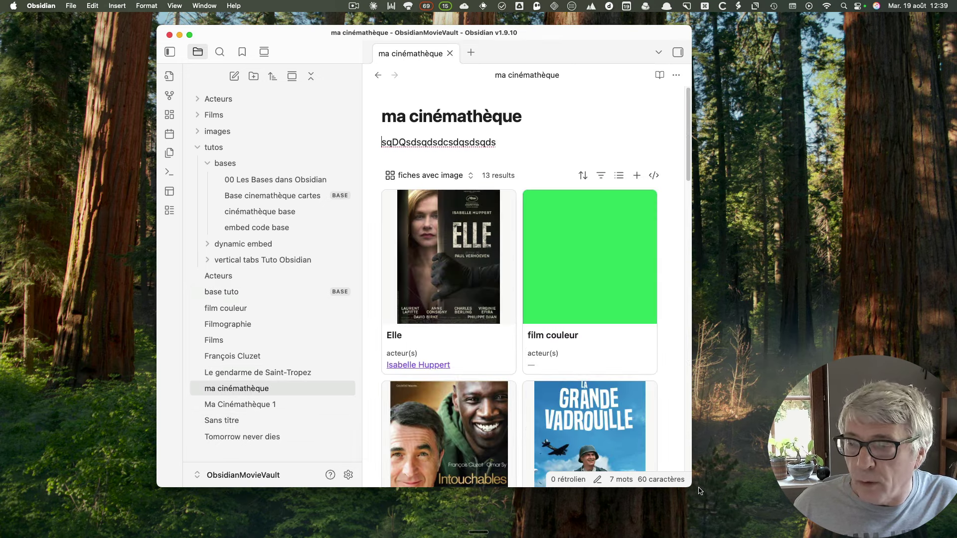
pyautogui.moveTo(690, 486); pyautogui.dragTo(850, 511)
pyautogui.scroll(-10, 762, 444)
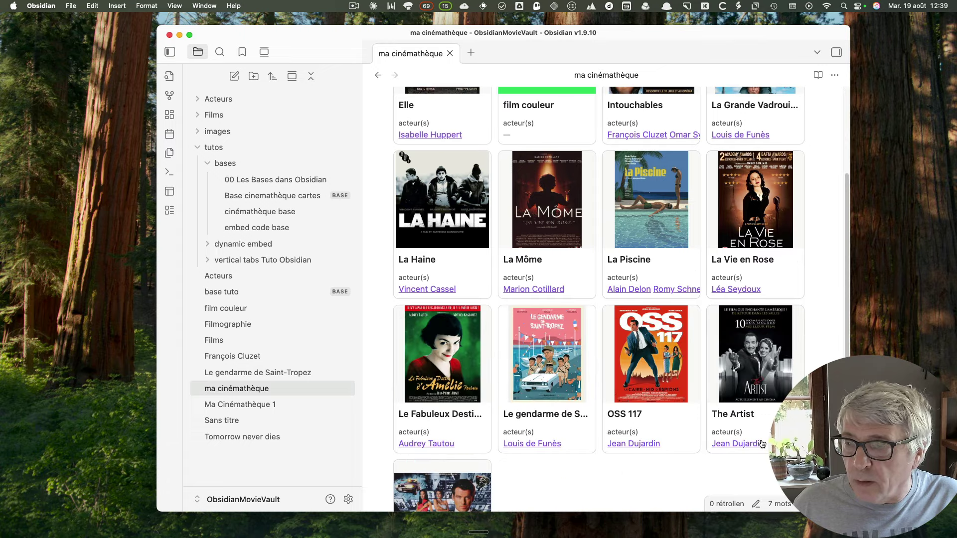
pyautogui.scroll(5, 761, 444)
pyautogui.scroll(-5, 738, 439)
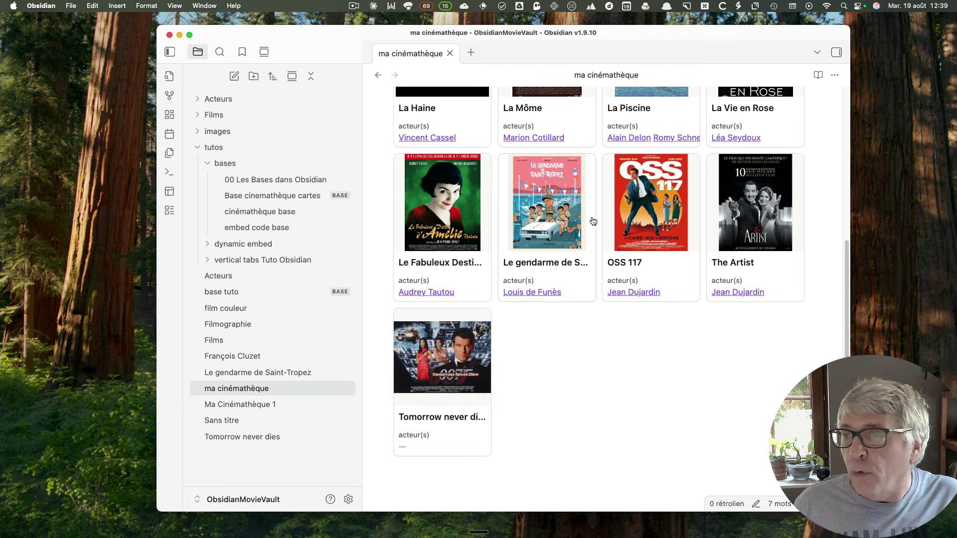
pyautogui.scroll(1, 591, 222)
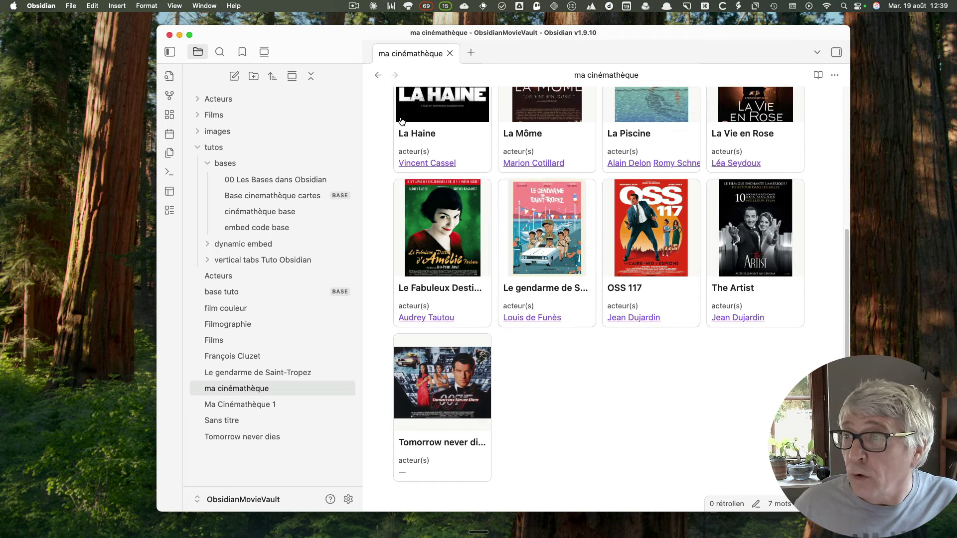
pyautogui.scroll(1, 424, 149)
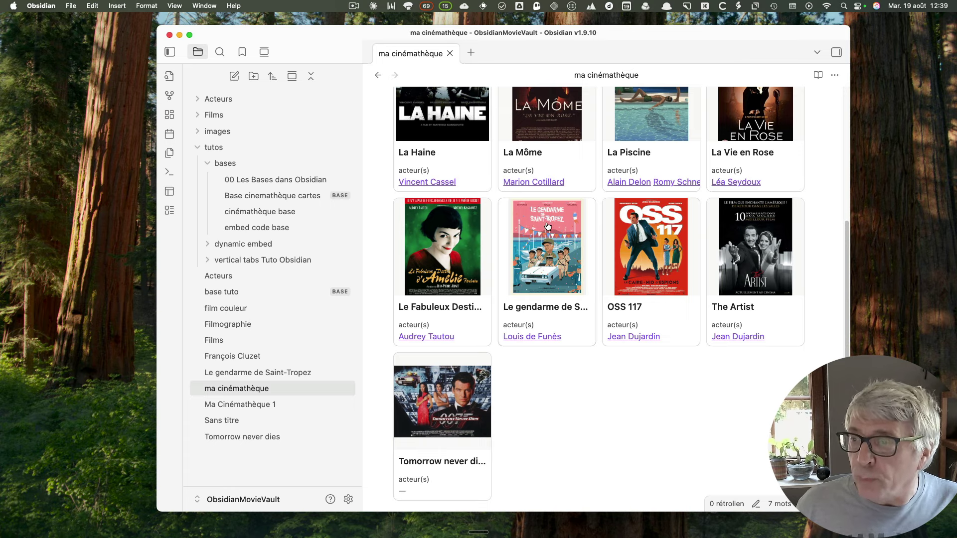
# Open the Le gendarme de Saint-Tropez note from its card and review its properties and embedded poster
pyautogui.click(529, 306)
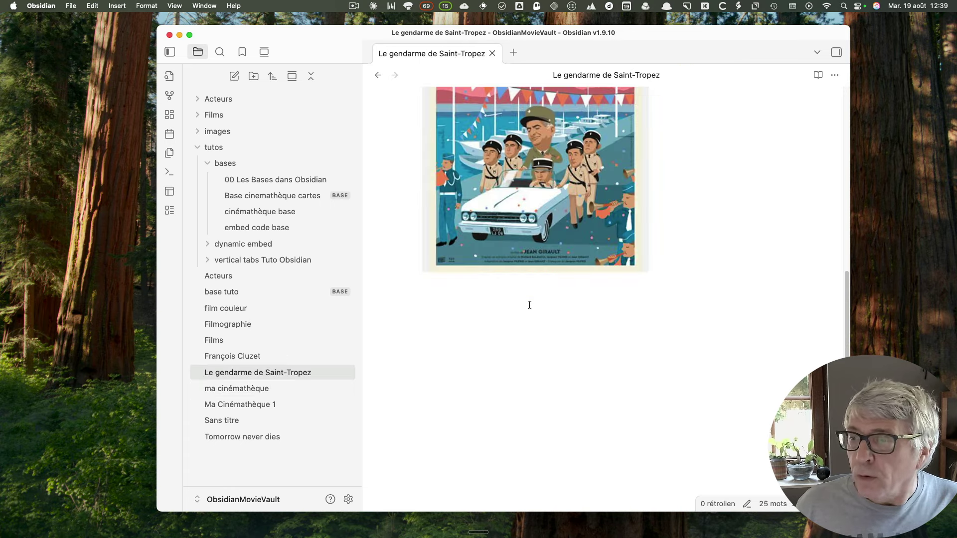
pyautogui.scroll(10, 562, 266)
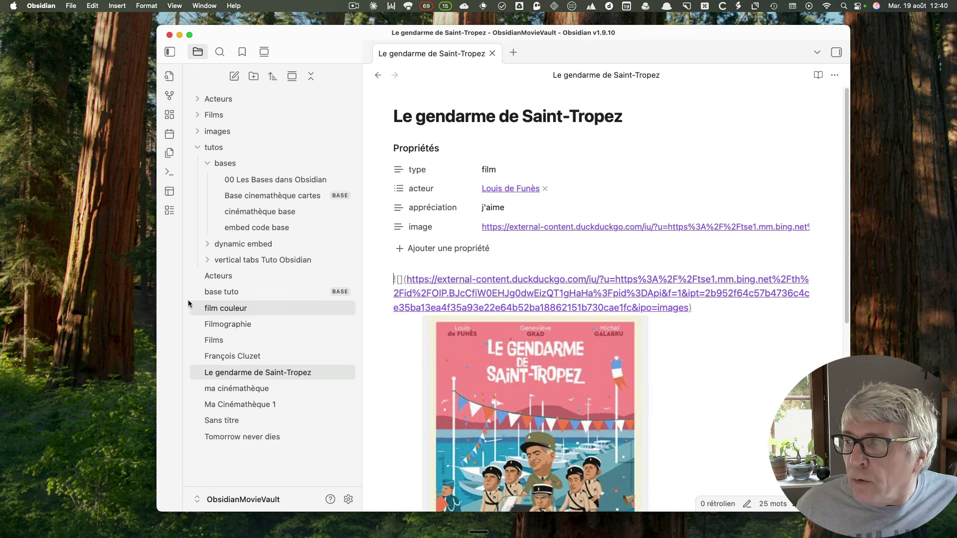
# Open the film couleur note and add an acteur property without a value
pyautogui.click(219, 309)
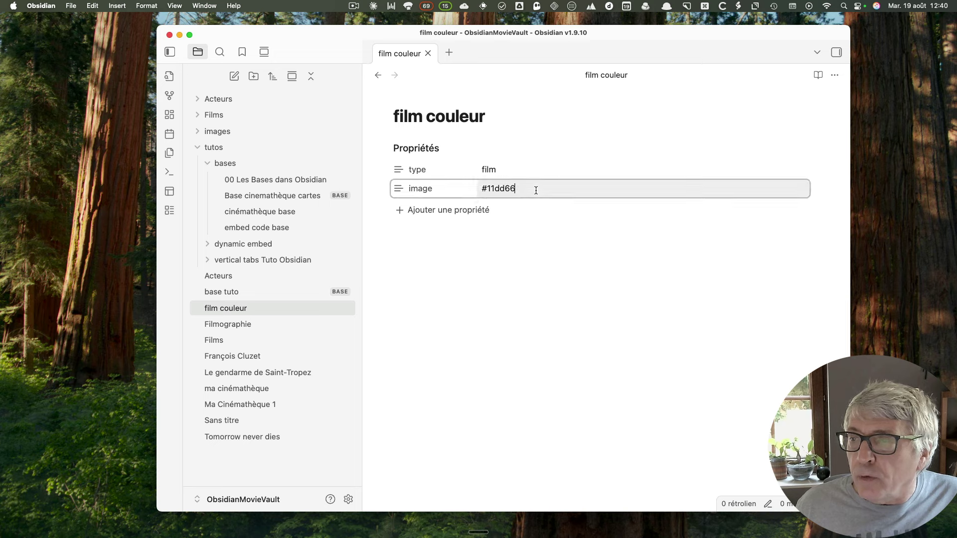
pyautogui.click(442, 210)
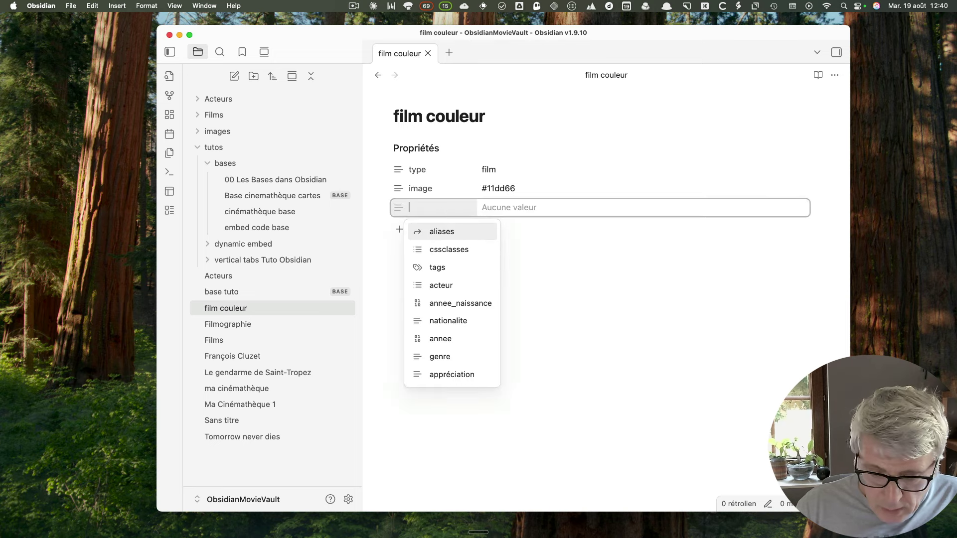
pyautogui.write('act')
pyautogui.click(442, 232)
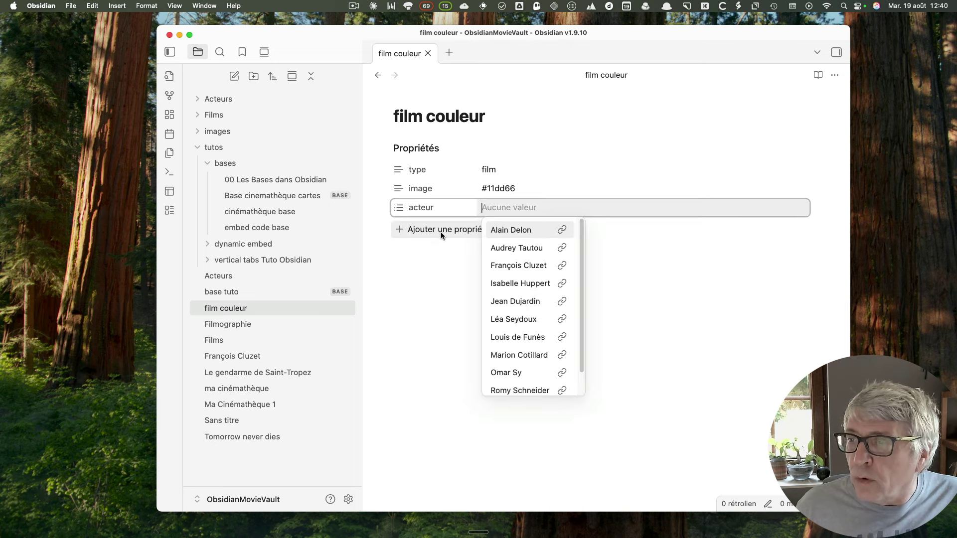
pyautogui.click(436, 307)
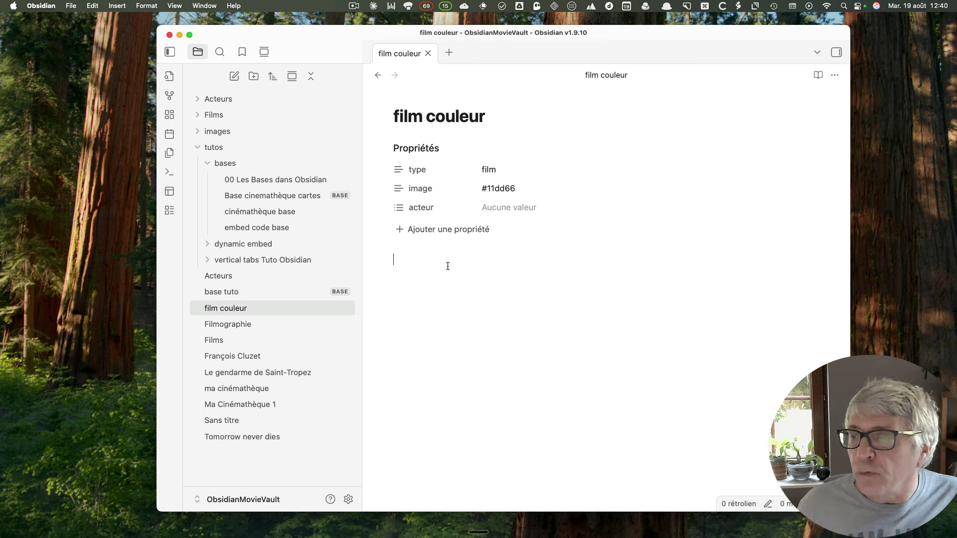
# Rename the film couleur note as film template
pyautogui.doubleClick(454, 115)
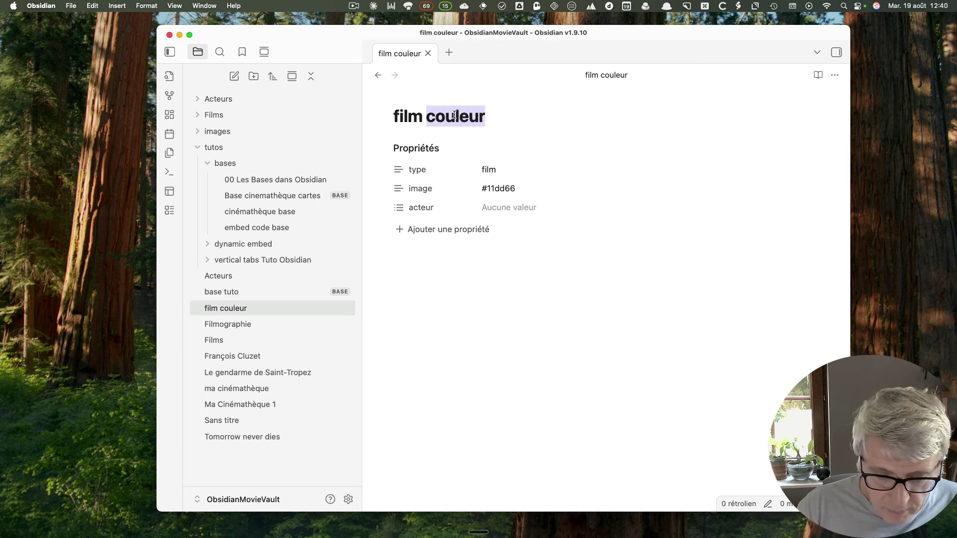
pyautogui.write('templa')
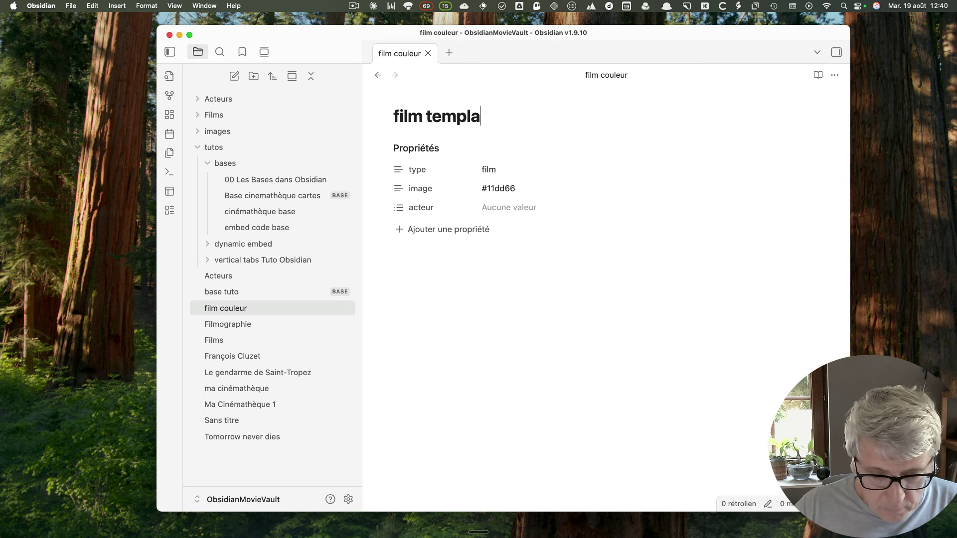
pyautogui.write('tez')
pyautogui.press('BackSpace')
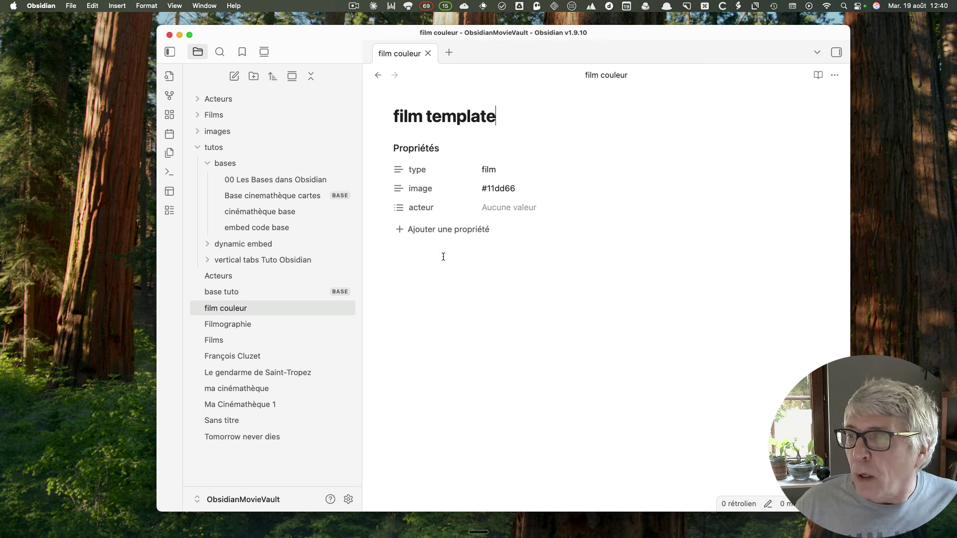
# Add an appréciation property without a value to the film template note
pyautogui.click(419, 230)
pyautogui.write('a')
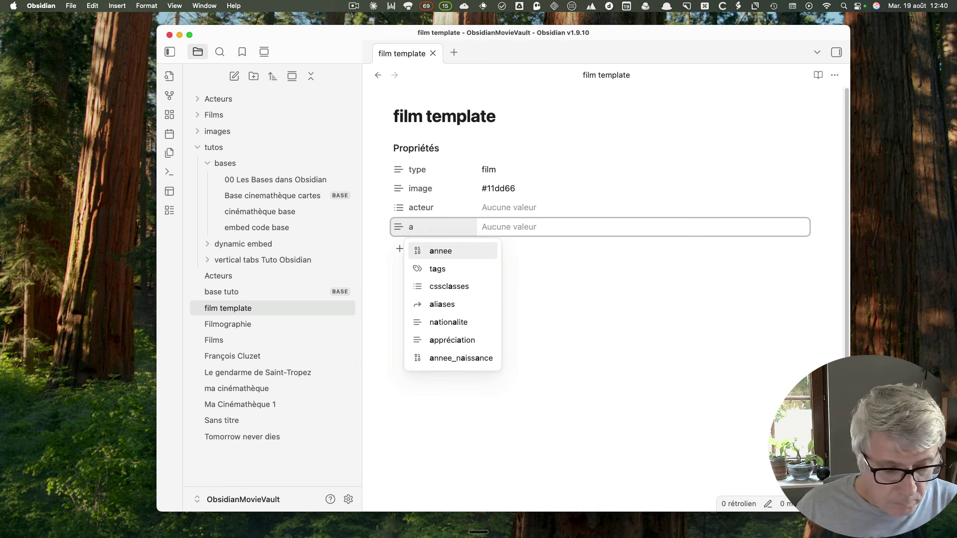
pyautogui.write('pp')
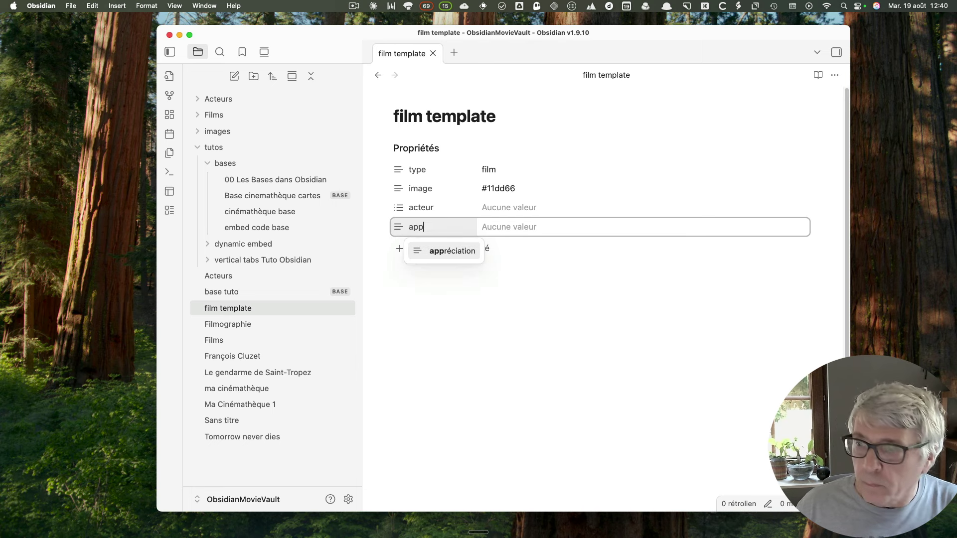
pyautogui.click(443, 251)
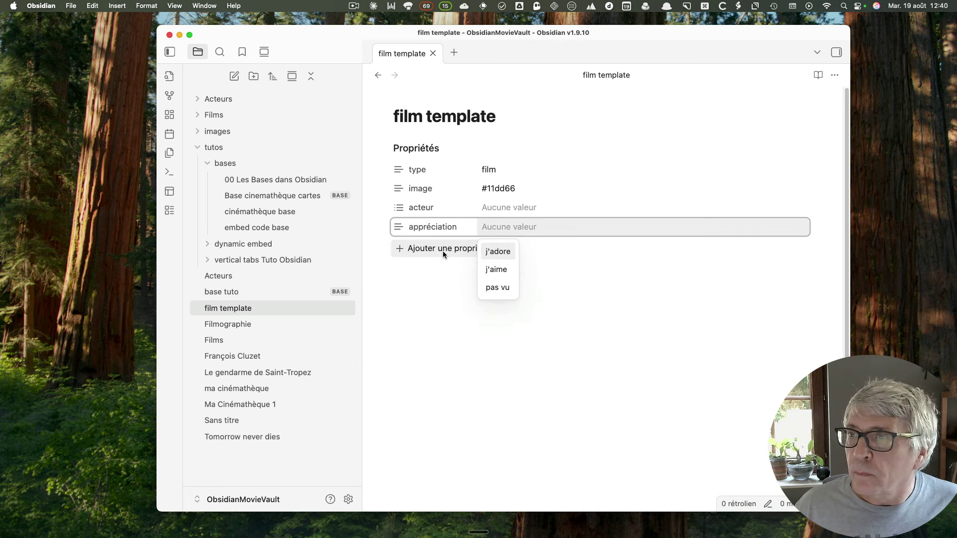
pyautogui.click(442, 316)
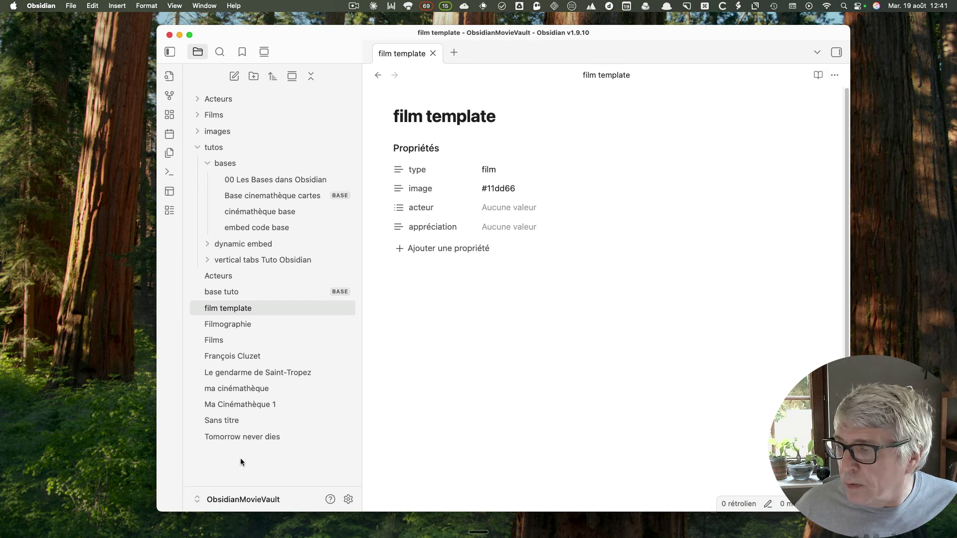
# Set the template folder location of the Modèles core plugin to Templates and leave the settings
pyautogui.click(347, 499)
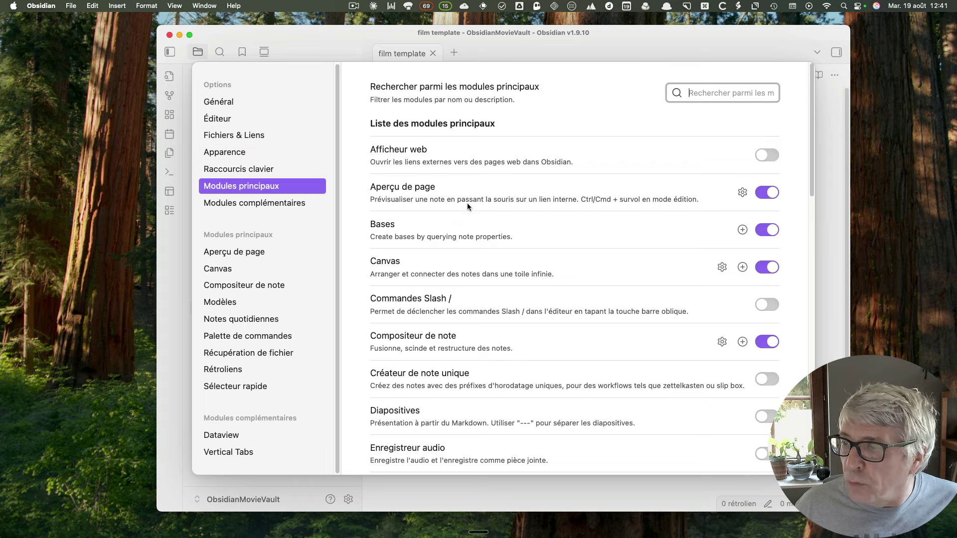
pyautogui.scroll(-8, 429, 412)
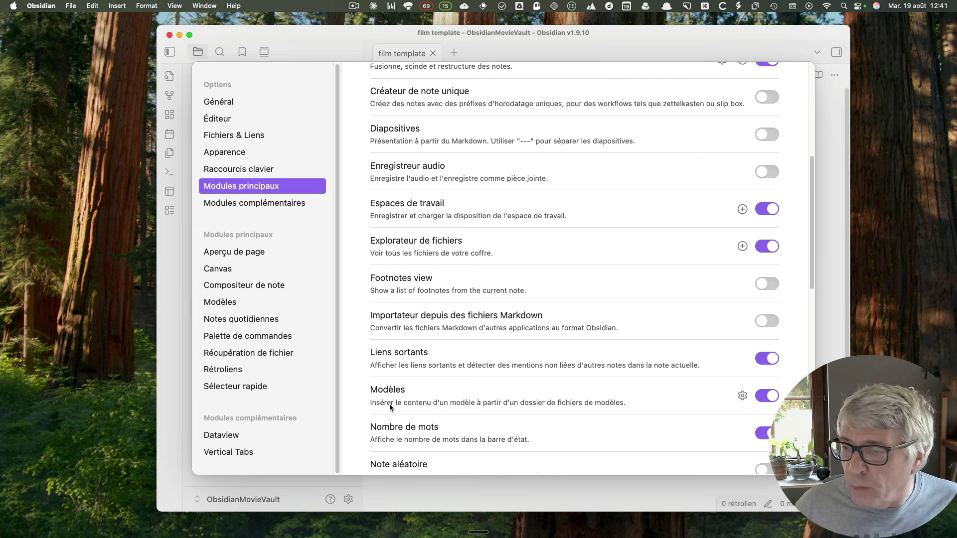
pyautogui.click(743, 396)
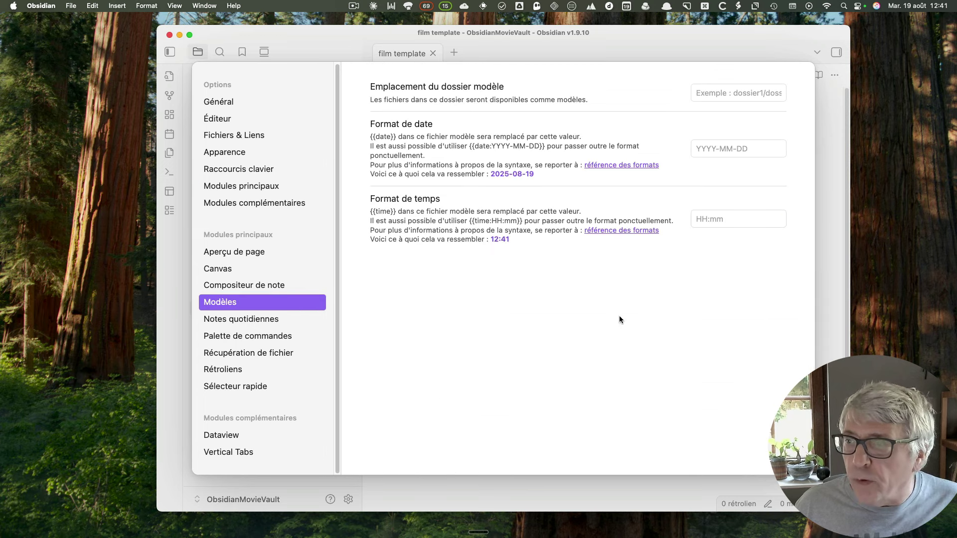
pyautogui.click(716, 93)
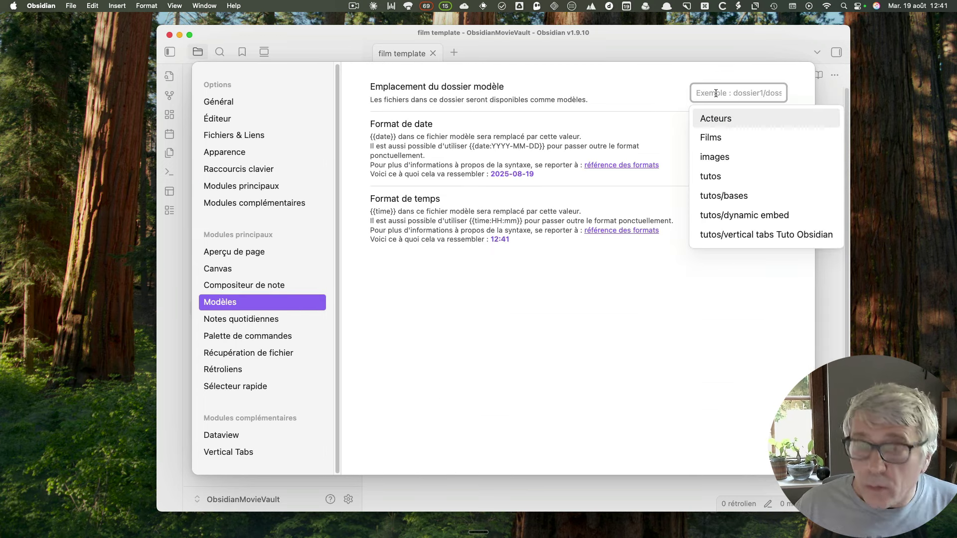
pyautogui.write('Templates')
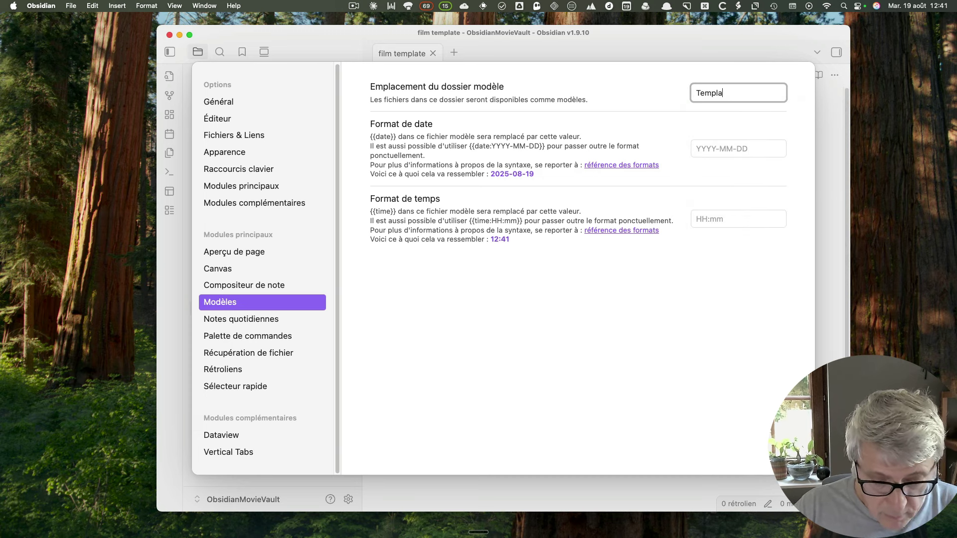
pyautogui.click(836, 311)
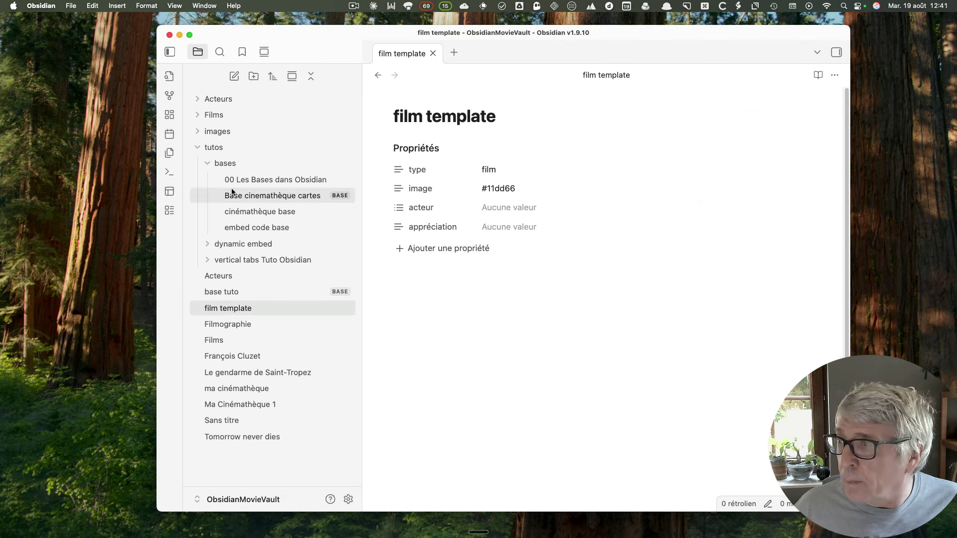
# Create a new folder named Templates at the root of the vault
pyautogui.click(253, 75)
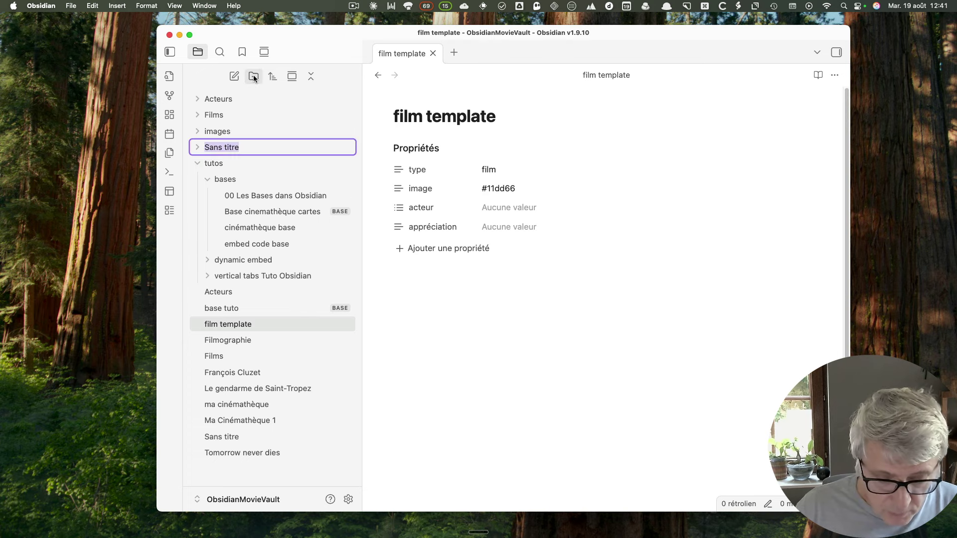
pyautogui.write('Templates')
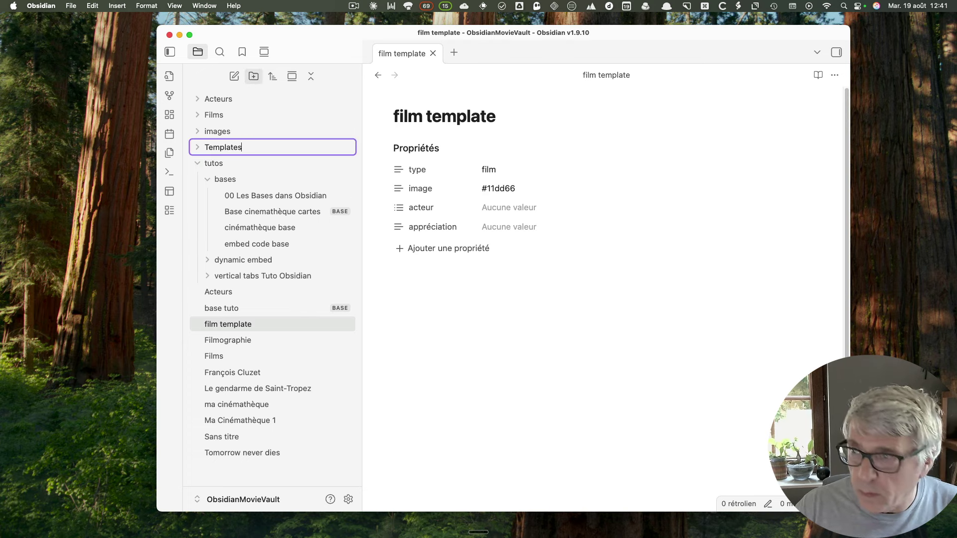
pyautogui.press('Return')
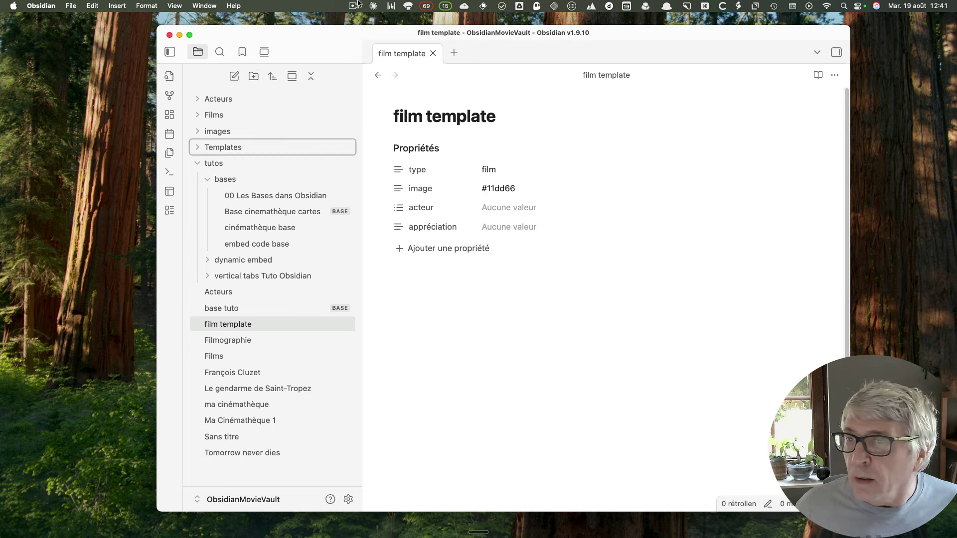
# Move the film template note into the Templates folder
pyautogui.click(835, 76)
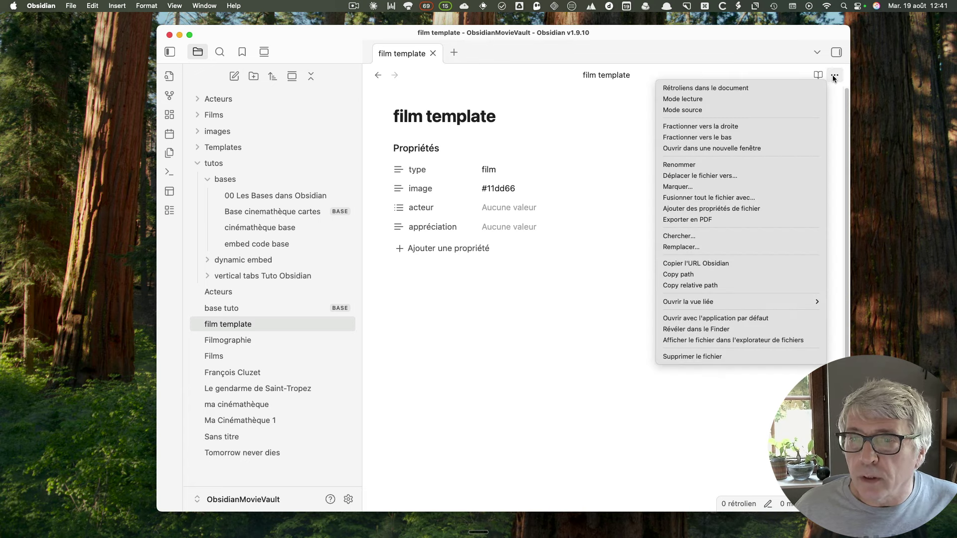
pyautogui.click(726, 175)
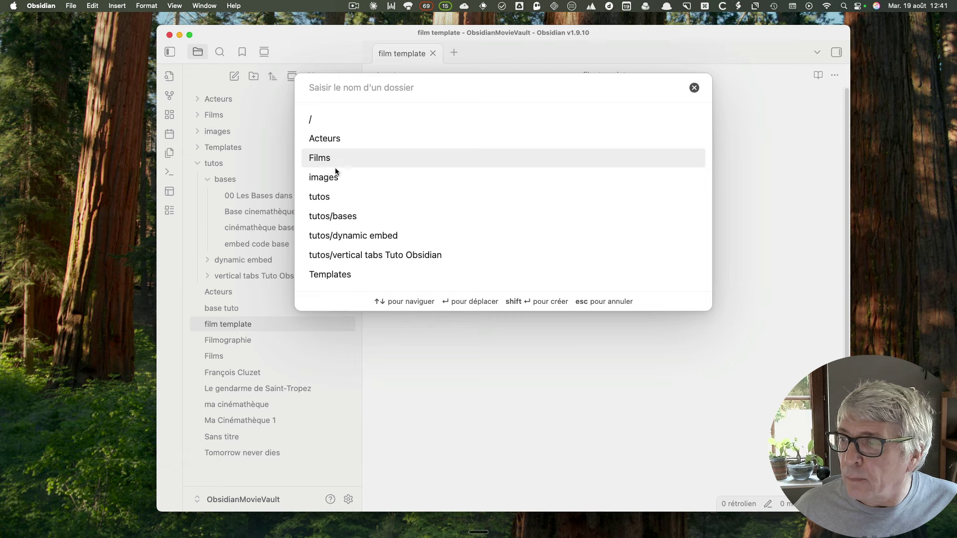
pyautogui.click(339, 274)
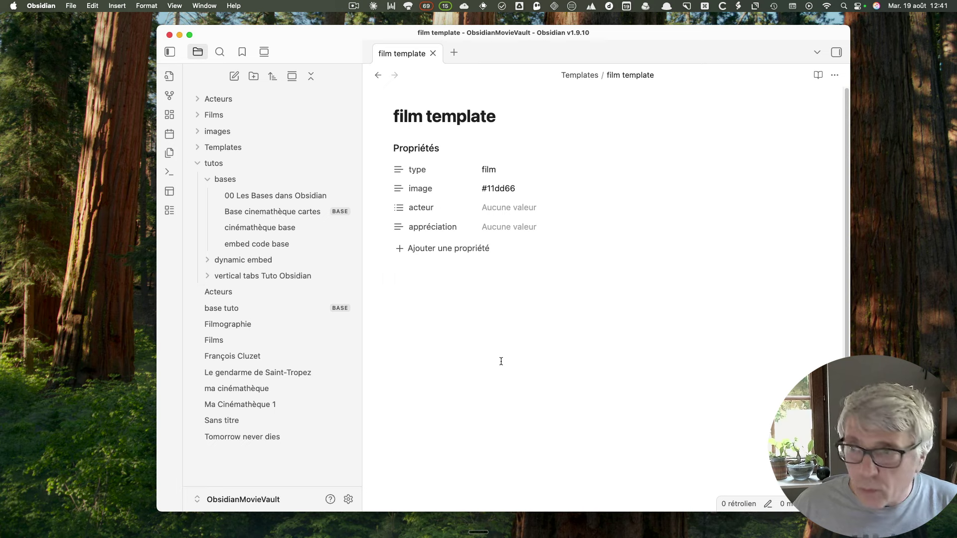
# Create a new note and insert the film template's properties into it with the Insérer le modèle command
pyautogui.press('super+n')
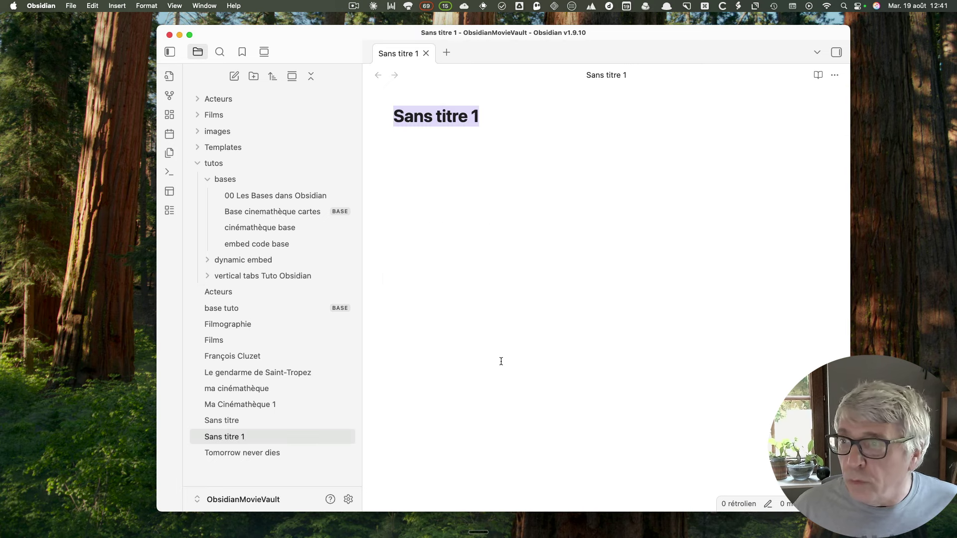
pyautogui.click(835, 75)
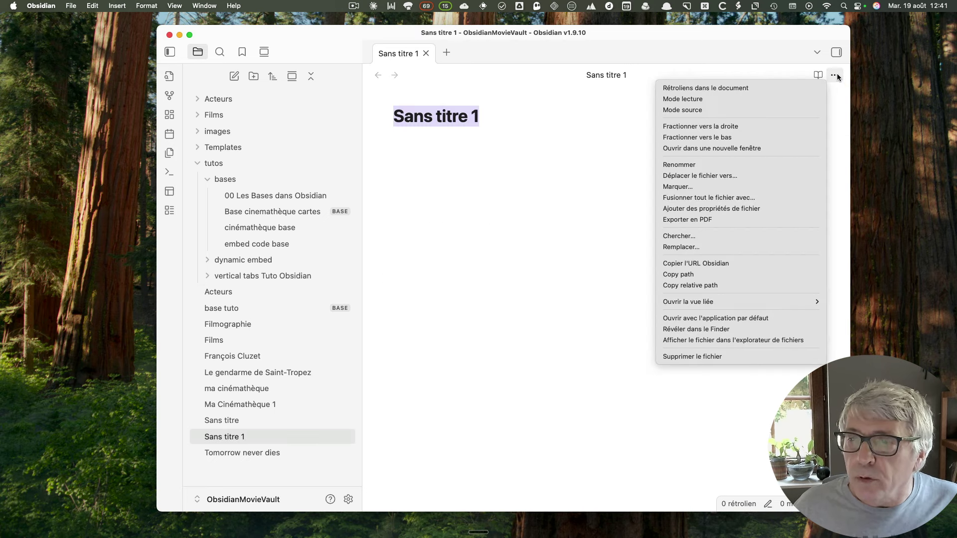
pyautogui.click(550, 269)
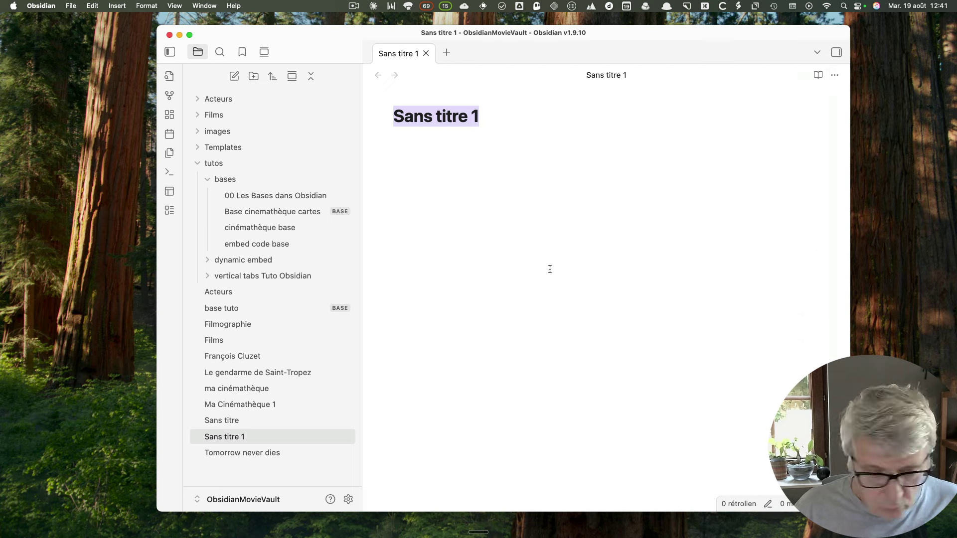
pyautogui.press('super+p')
pyautogui.write('tem')
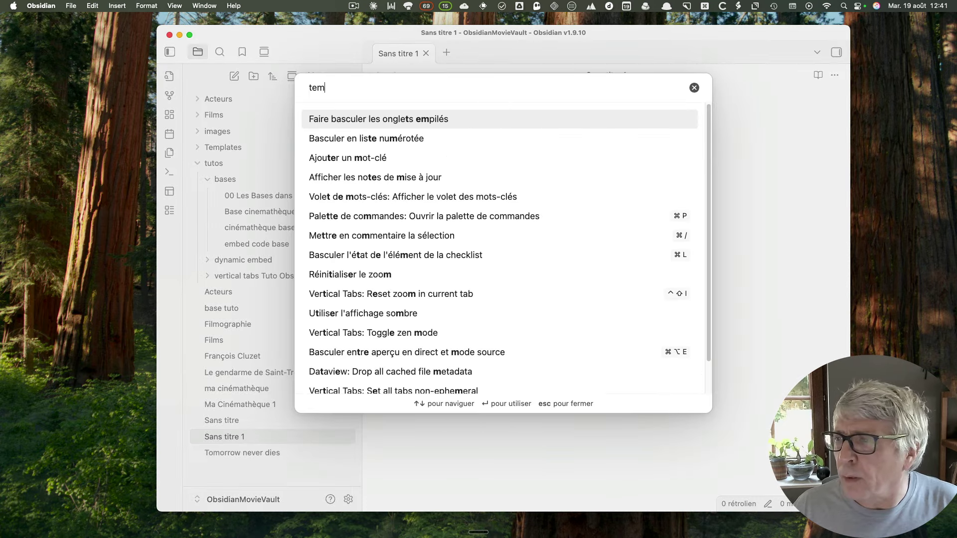
pyautogui.press('BackSpace')
pyautogui.press('BackSpace')
pyautogui.press('BackSpace')
pyautogui.write('mod')
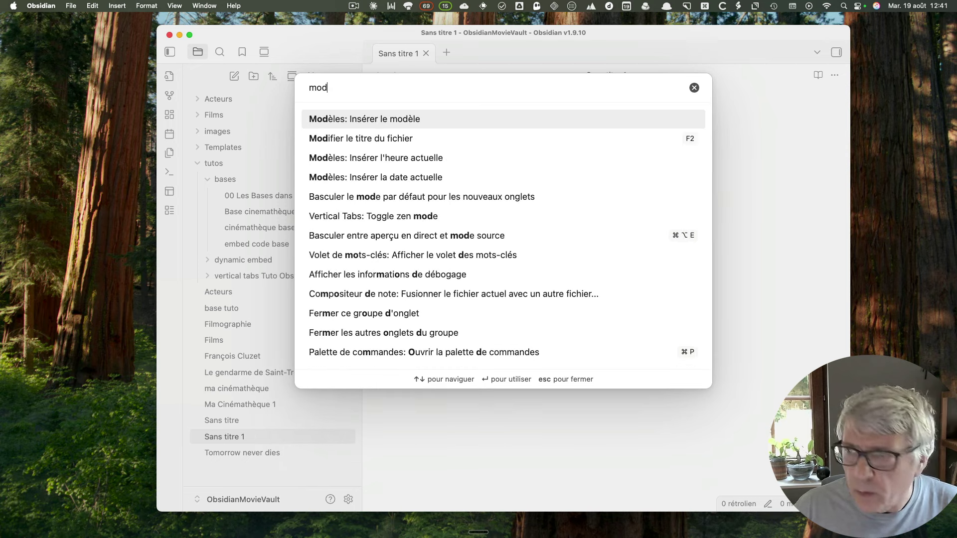
pyautogui.click(382, 118)
pyautogui.click(367, 116)
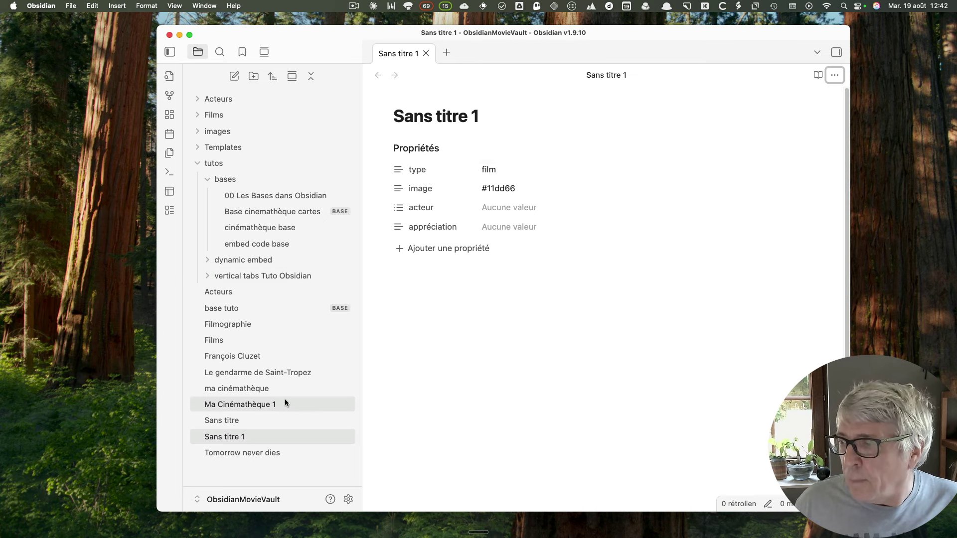
# Open film template from its card in the ma cinémathèque note and examine the colour code in its image property
pyautogui.click(254, 388)
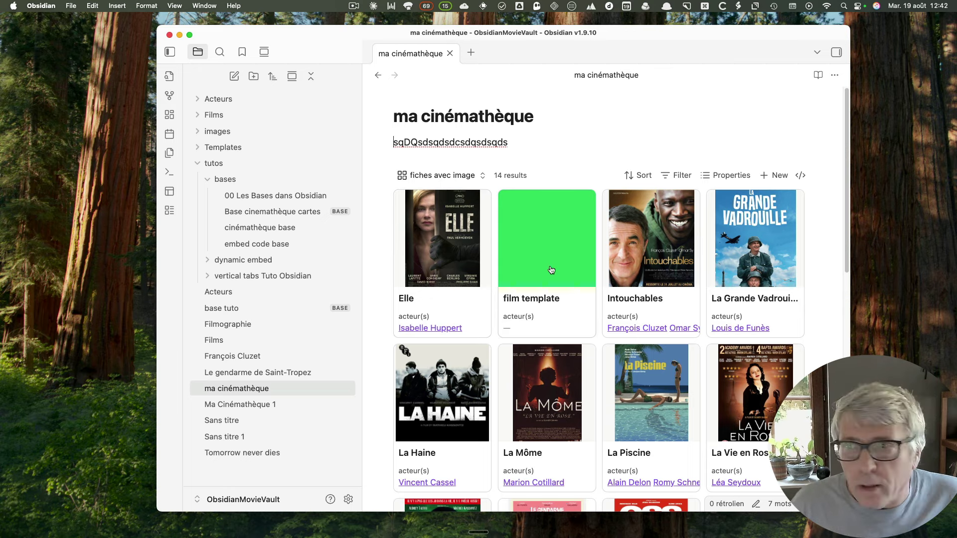
pyautogui.click(545, 301)
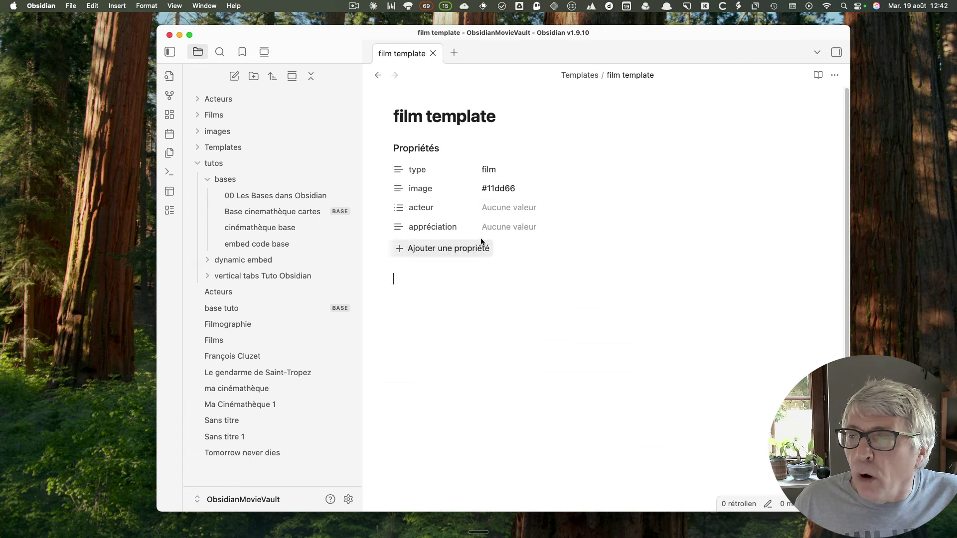
pyautogui.click(484, 188)
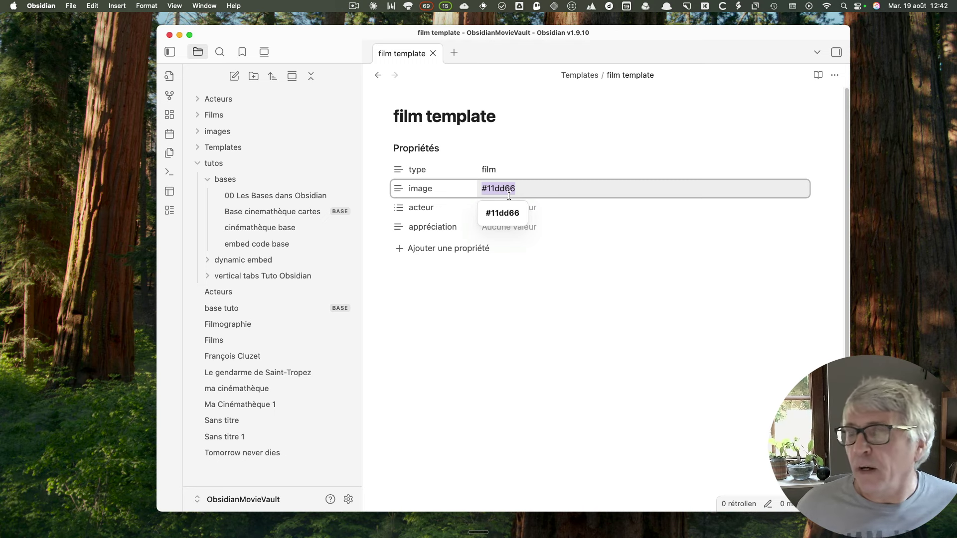
pyautogui.click(532, 329)
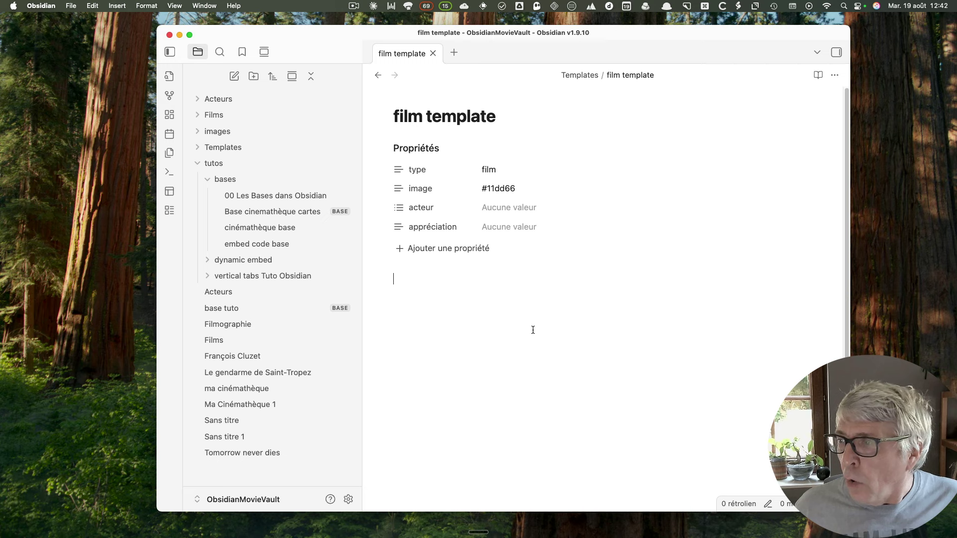
# Open the 00 Les Bases dans Obsidian note and review its list of topics
pyautogui.click(308, 195)
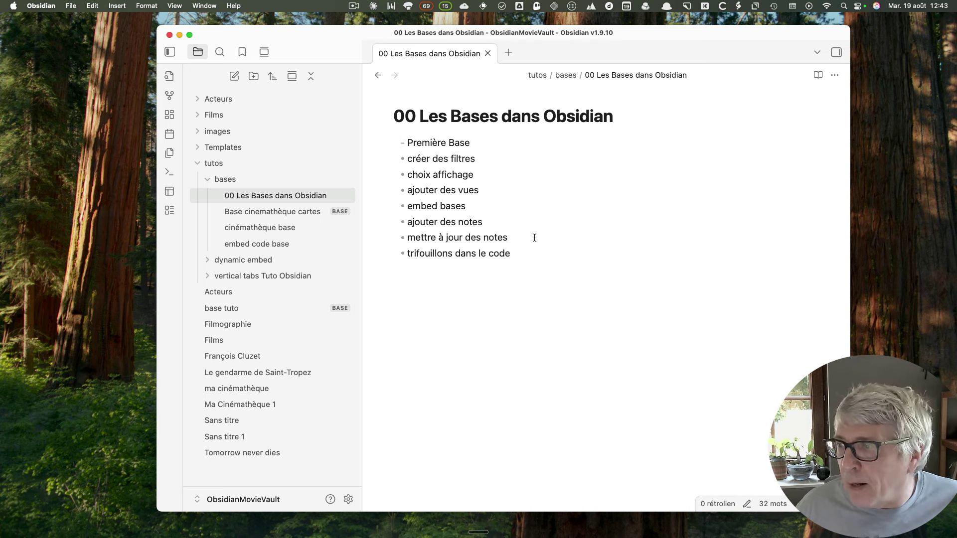
pyautogui.click(242, 389)
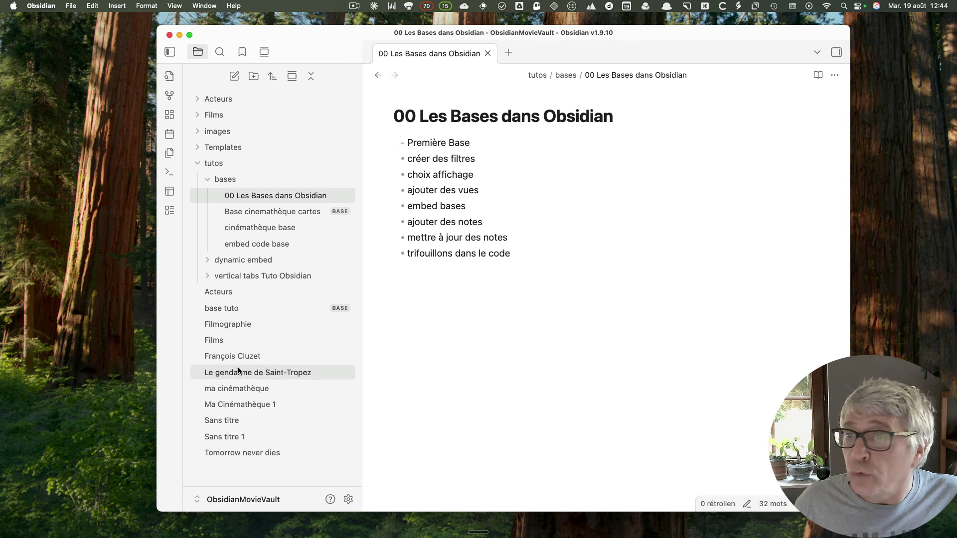
# Open the base tuto base, reveal its file in Finder, and open it with TextEdit in an enlarged window
pyautogui.click(232, 308)
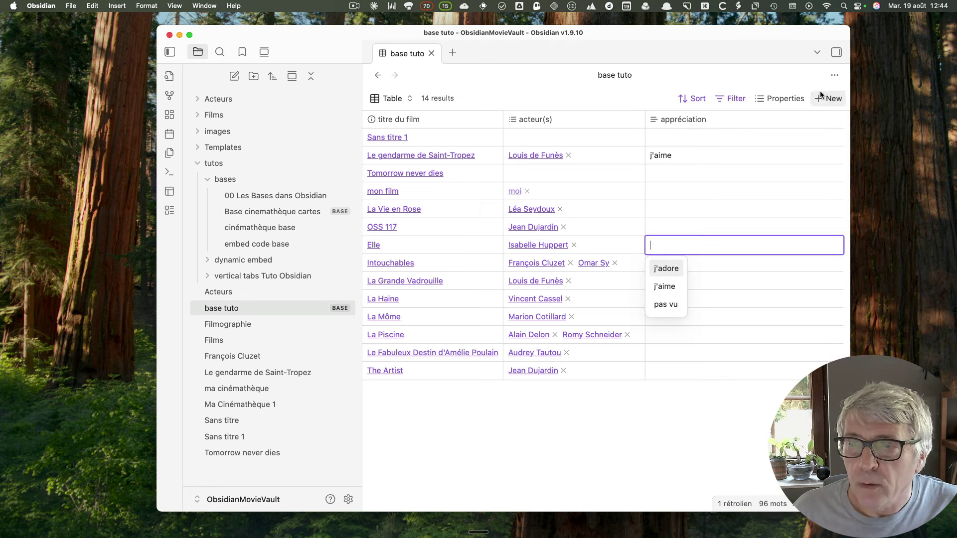
pyautogui.click(834, 75)
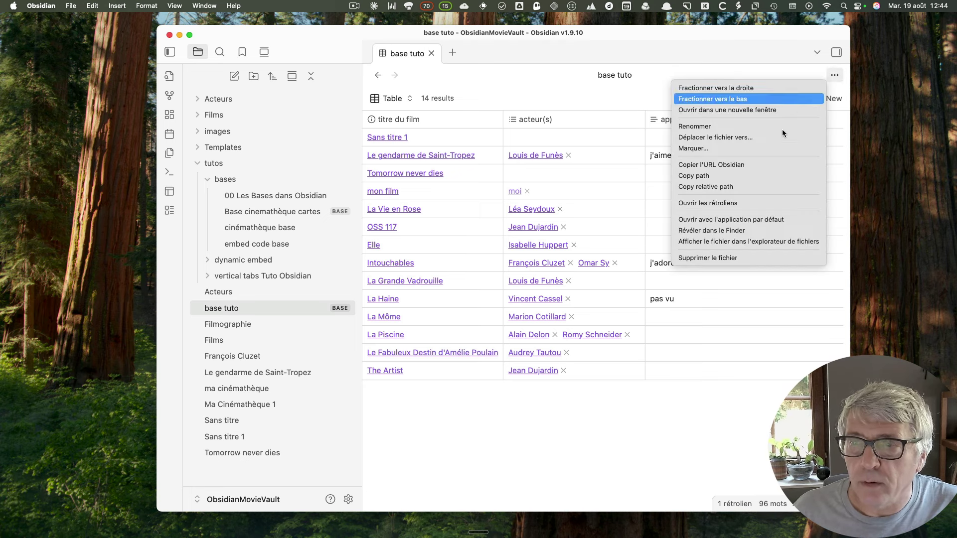
pyautogui.click(745, 230)
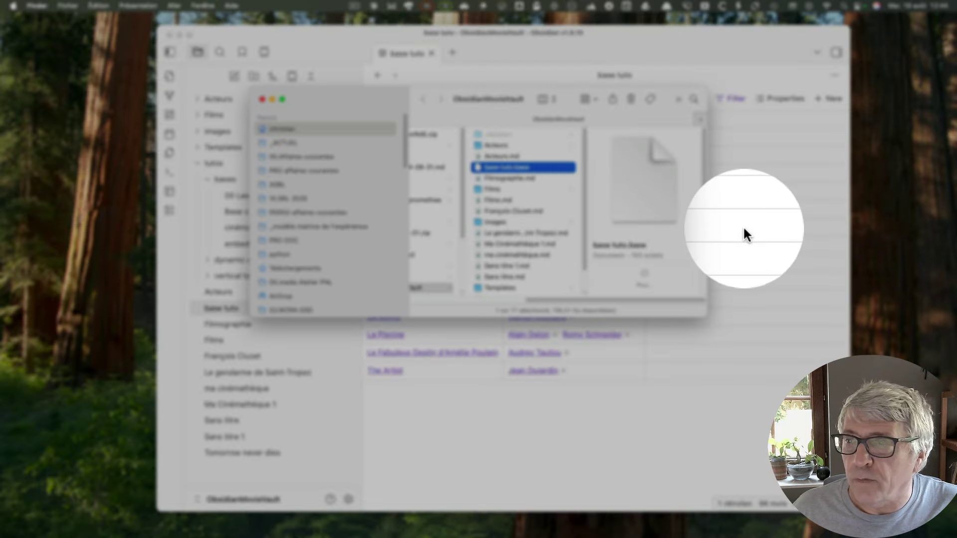
pyautogui.rightClick(475, 169)
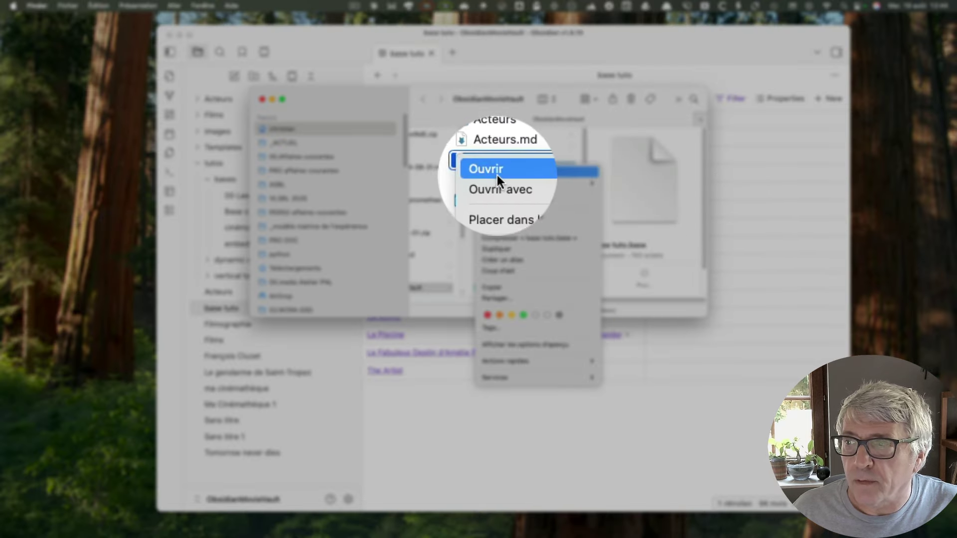
pyautogui.moveTo(567, 184)
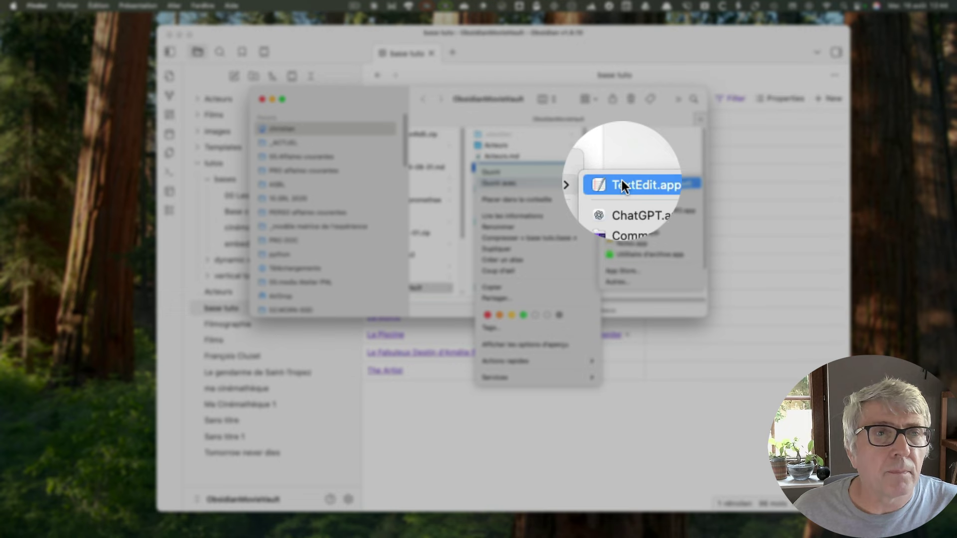
pyautogui.click(621, 183)
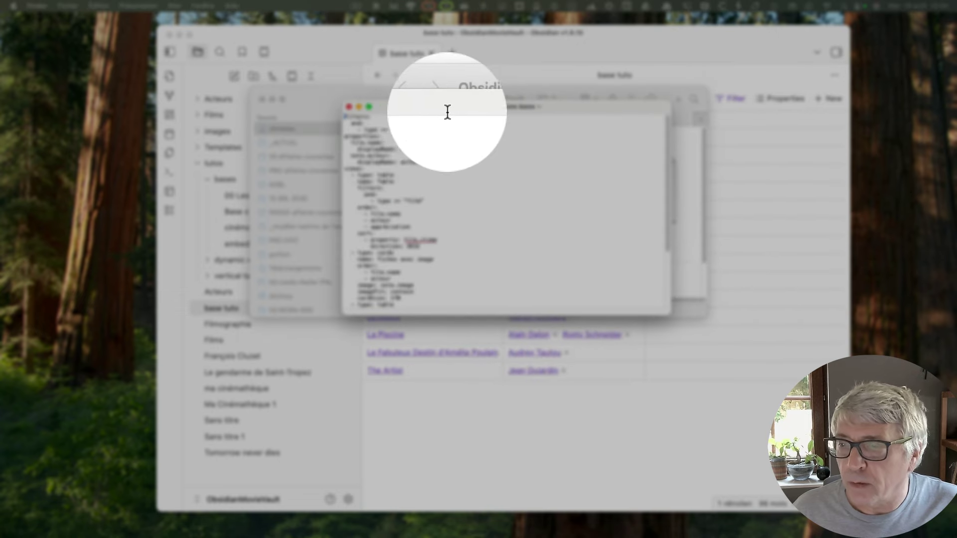
pyautogui.click(263, 99)
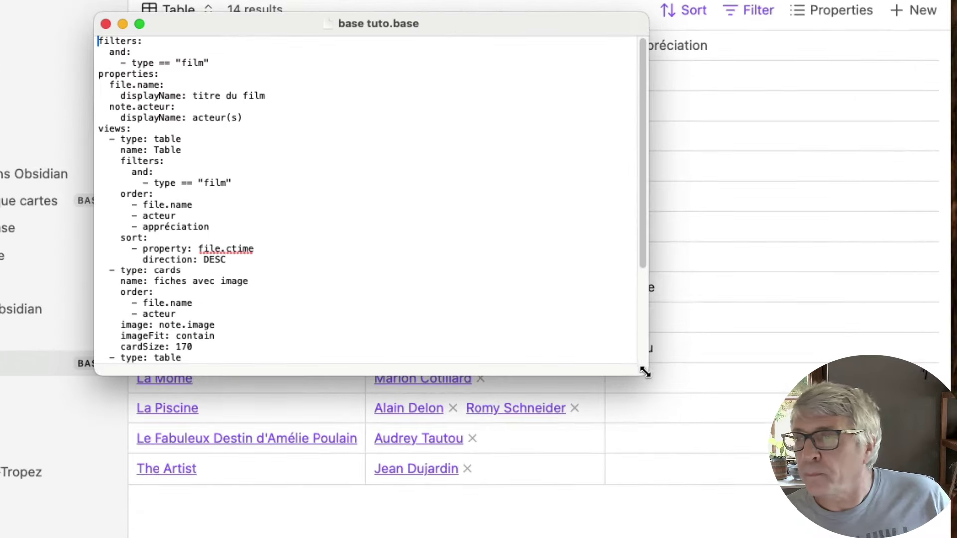
pyautogui.moveTo(646, 372); pyautogui.dragTo(832, 537)
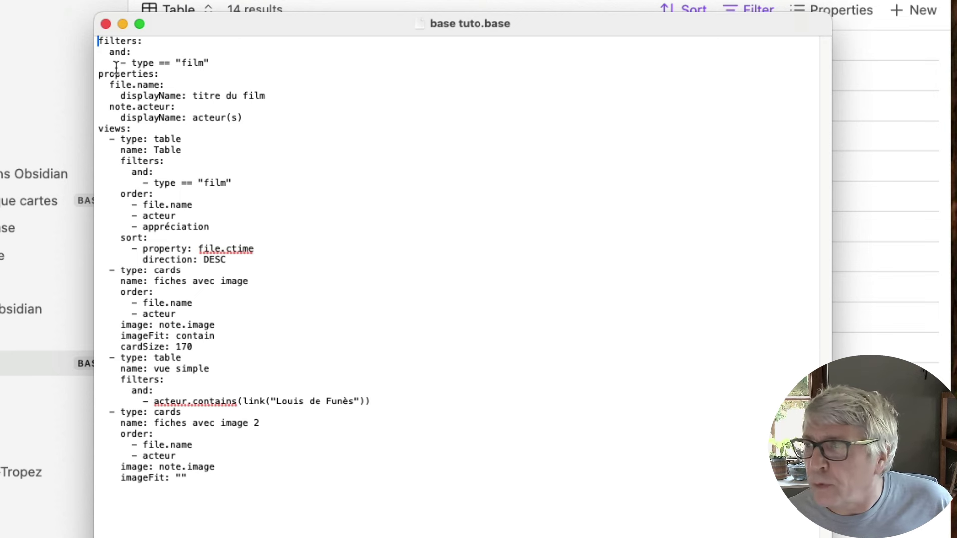
# Examine the code structure and indentation of base tuto.base, from the filters down to the Table view's sort settings
pyautogui.click(109, 52)
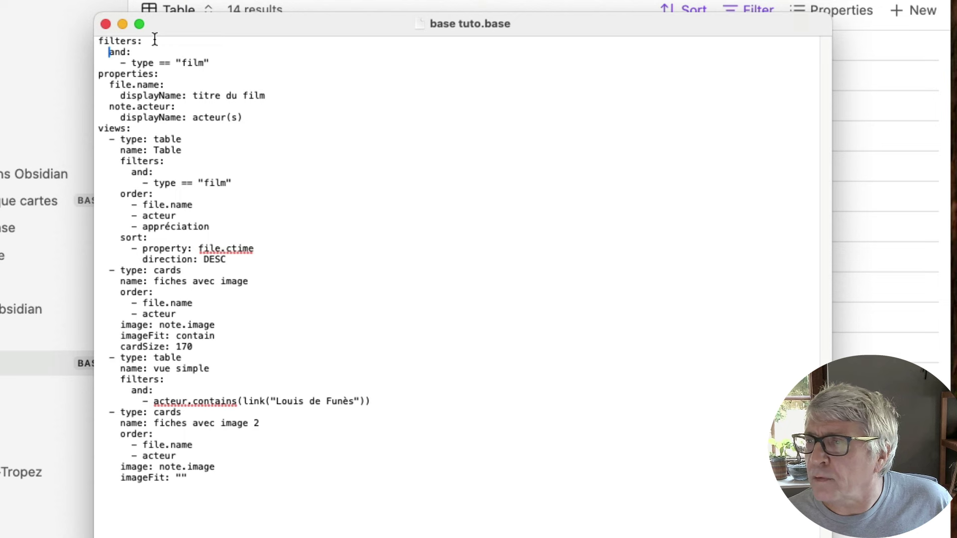
pyautogui.press('Left')
pyautogui.press('Left')
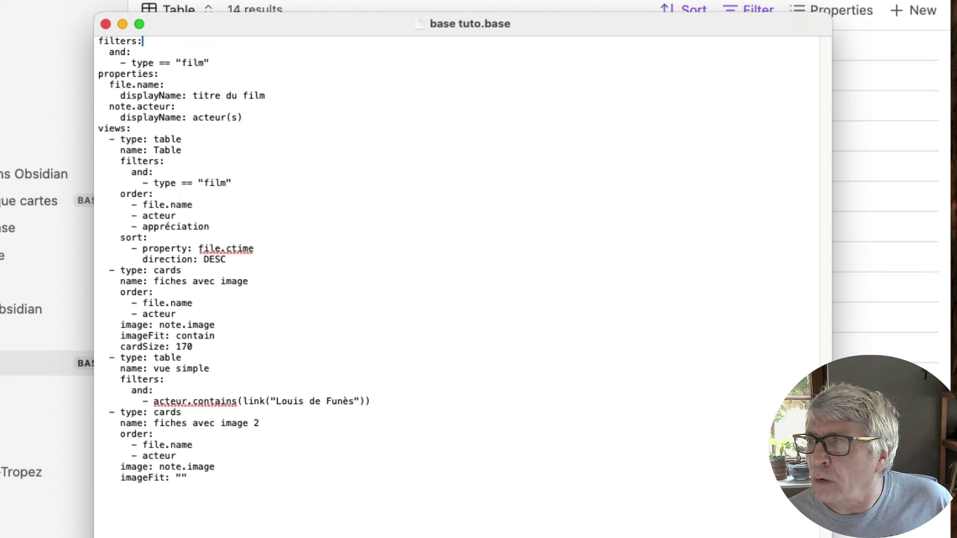
pyautogui.press('Right')
pyautogui.press('Right')
pyautogui.press('Right')
pyautogui.press('Down')
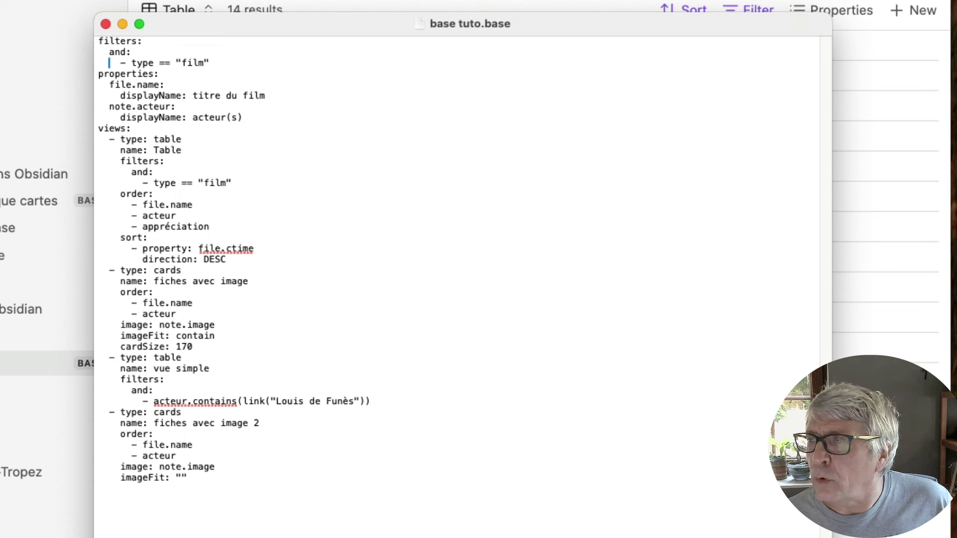
pyautogui.press('Left')
pyautogui.press('Left')
pyautogui.press('Right')
pyautogui.press('Right')
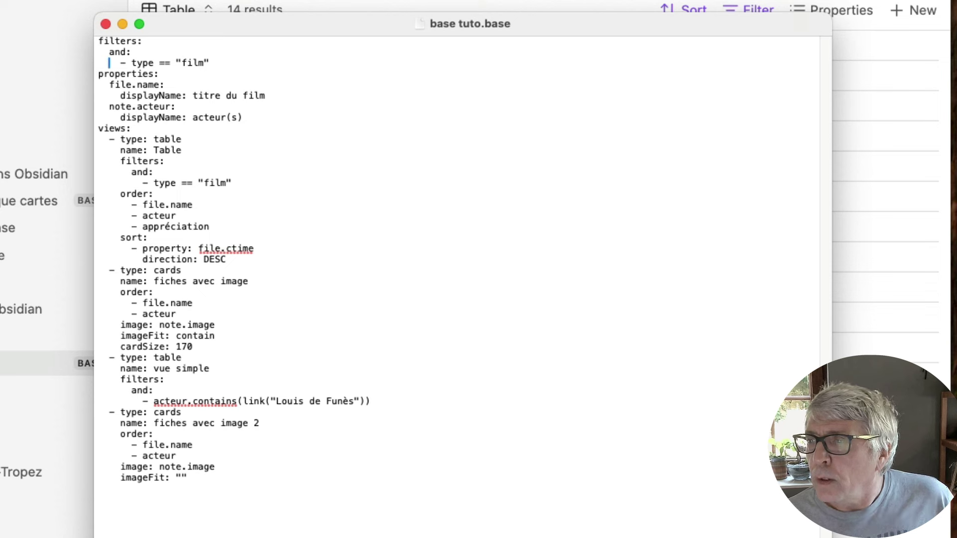
pyautogui.press('Right')
pyautogui.press('Right')
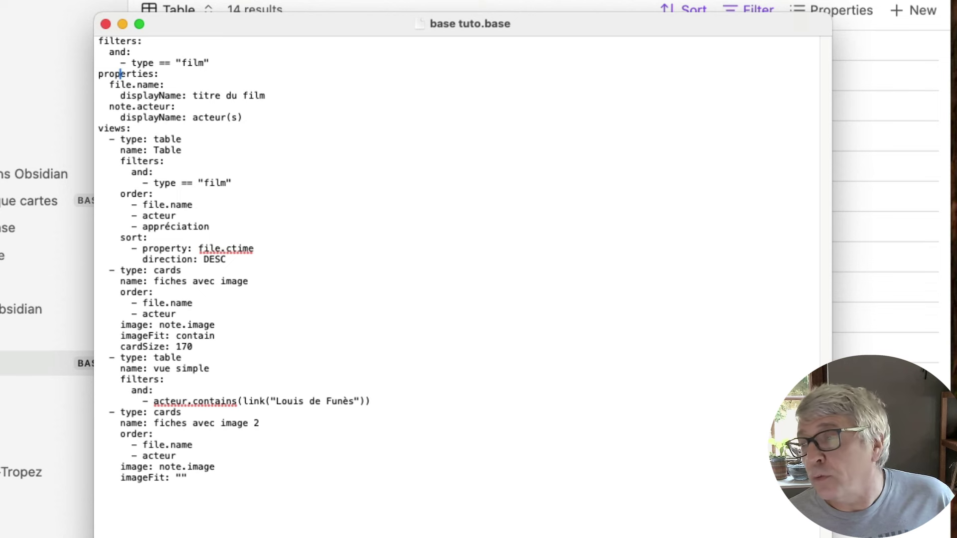
pyautogui.press('Down')
pyautogui.press('Down')
pyautogui.press('Down')
pyautogui.press('Down')
pyautogui.press('Down')
pyautogui.press('Down')
pyautogui.press('Down')
pyautogui.press('Down')
pyautogui.press('Down')
pyautogui.press('Down')
pyautogui.press('Down')
pyautogui.press('Down')
pyautogui.press('Down')
pyautogui.press('Down')
pyautogui.press('Down')
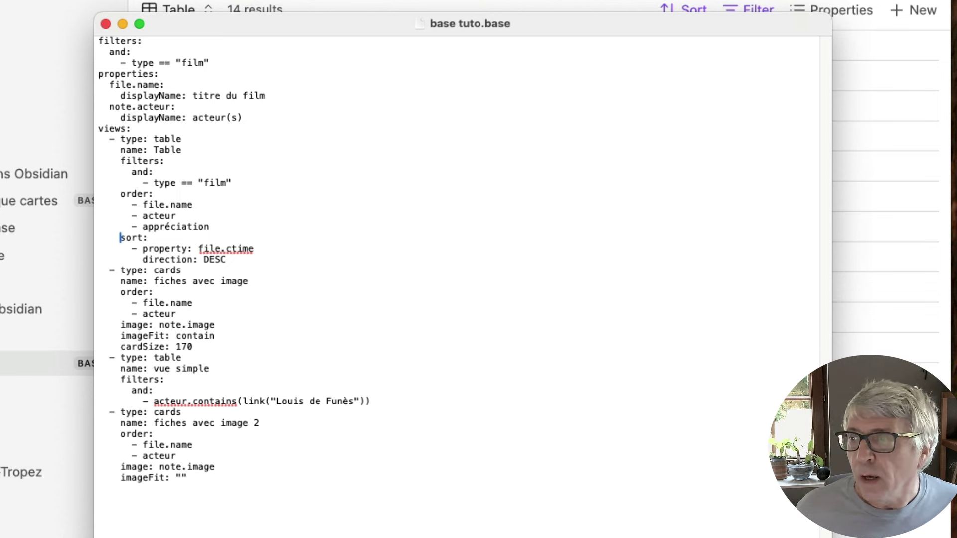
pyautogui.press('Down')
pyautogui.press('Down')
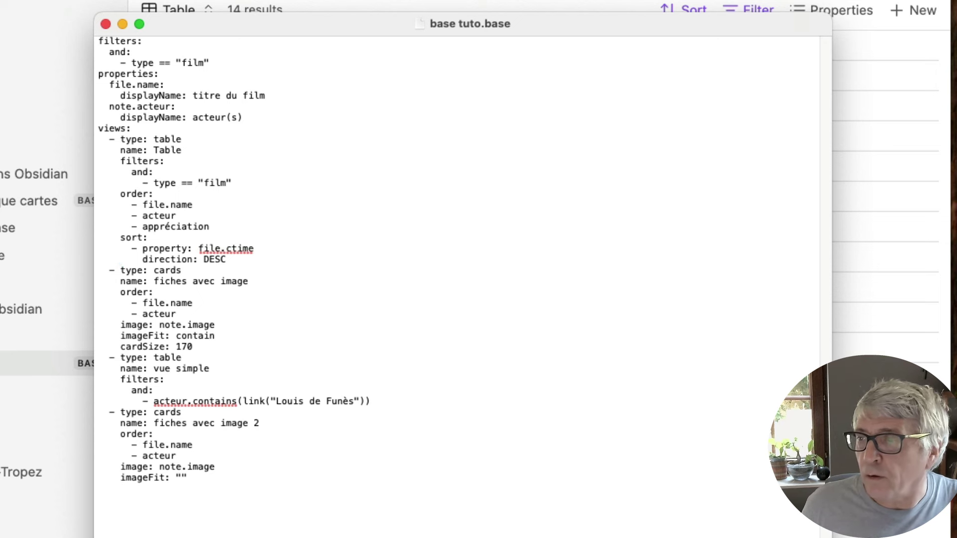
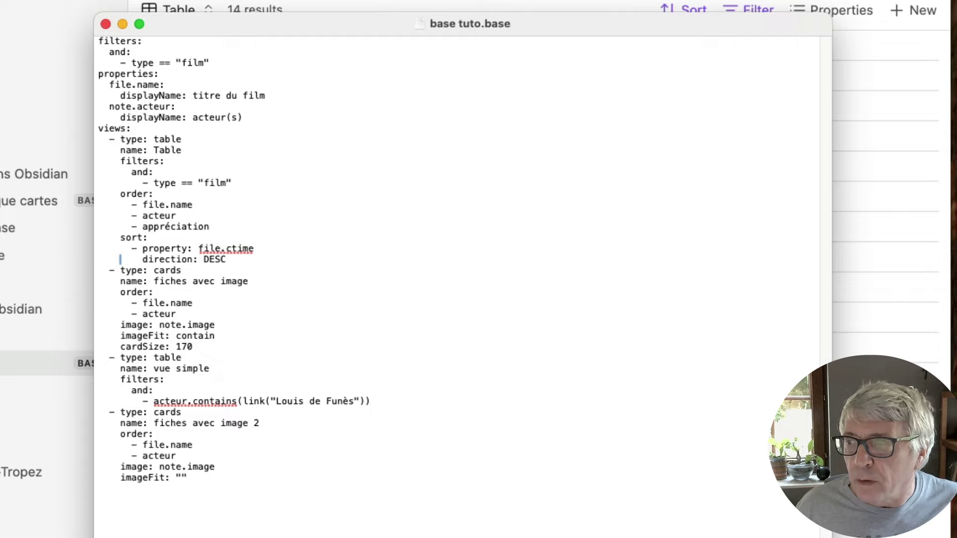
# Switch back to Obsidian and display the ma cinémathèque note in source mode to examine its base embed line
pyautogui.click(563, 45)
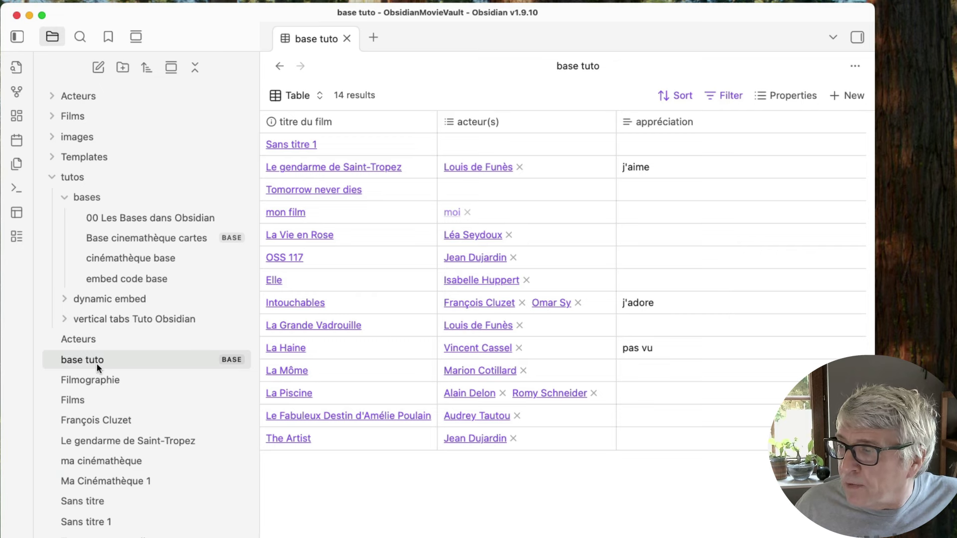
pyautogui.click(120, 461)
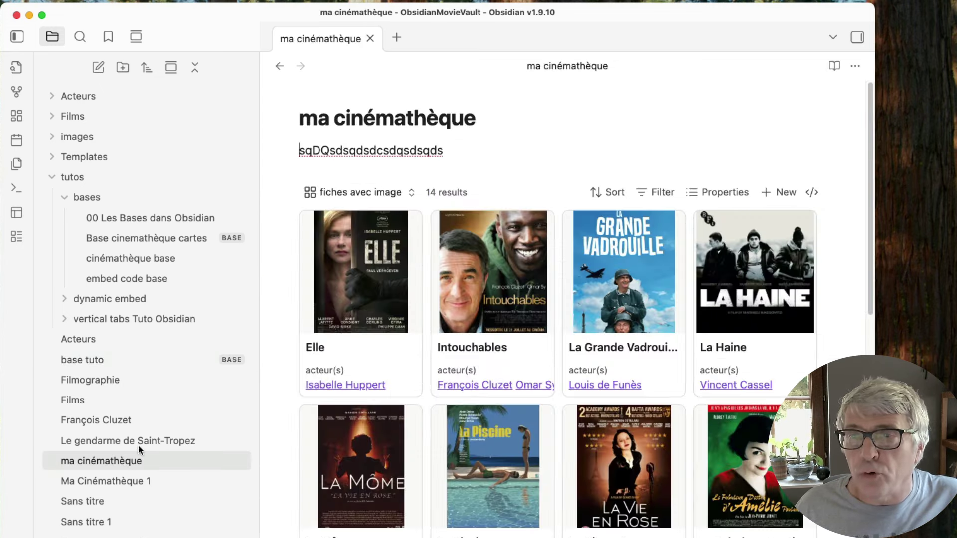
pyautogui.click(855, 66)
pyautogui.click(688, 109)
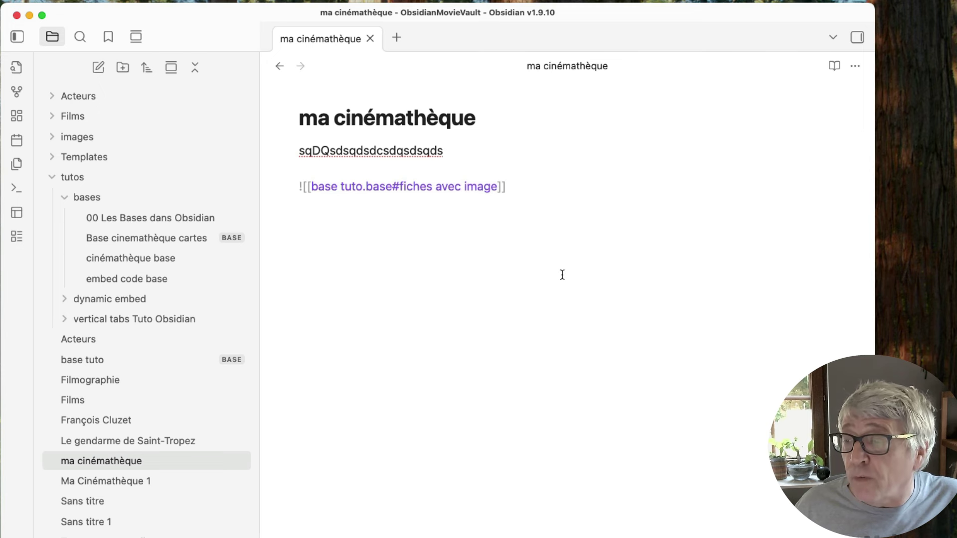
# Open the embed code base note, highlight its opening ```base line, and arrange the note beside the base tuto.base text window
pyautogui.click(133, 281)
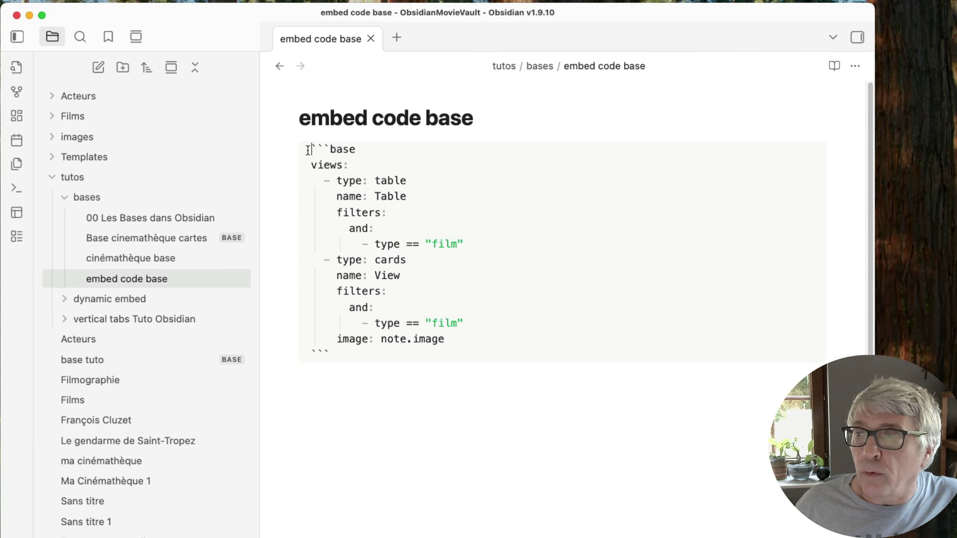
pyautogui.moveTo(309, 150); pyautogui.dragTo(367, 149)
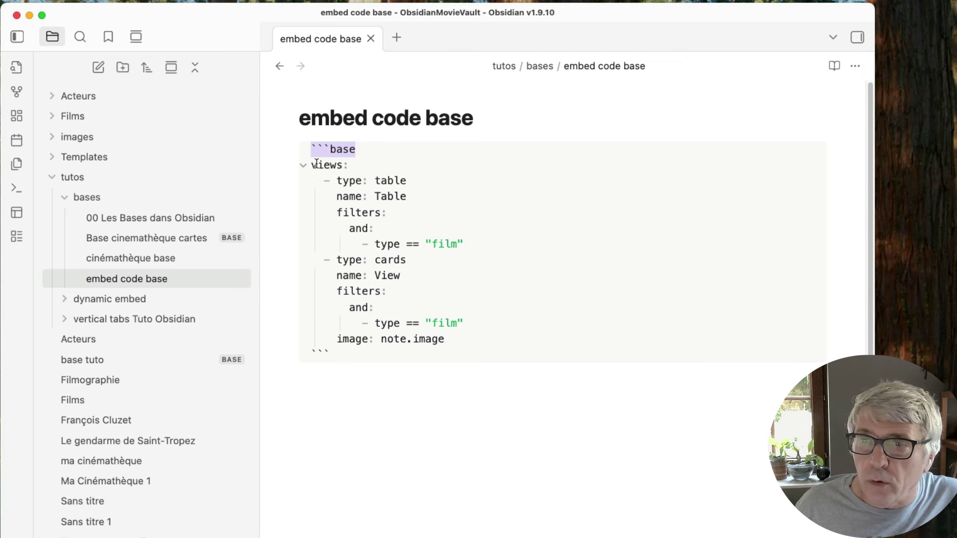
pyautogui.moveTo(201, 40); pyautogui.dragTo(23, 73)
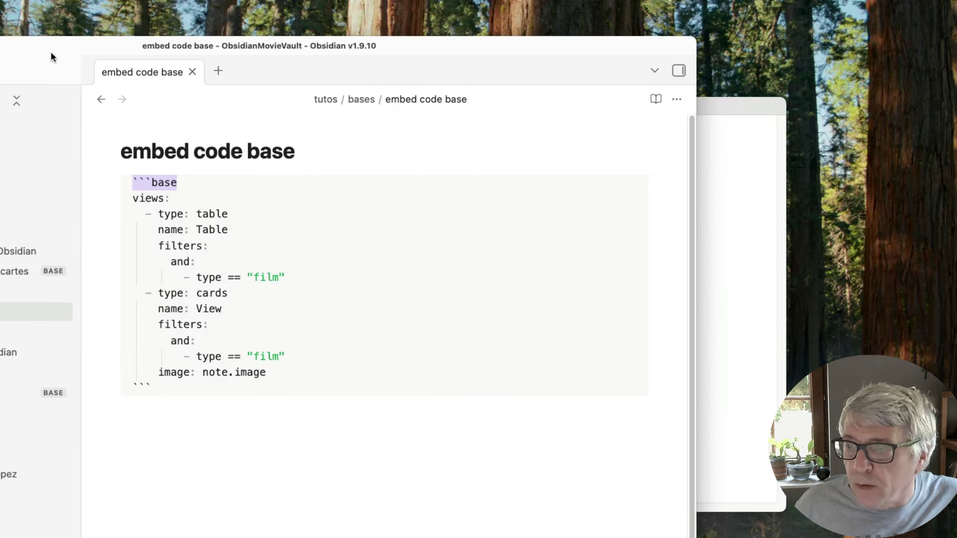
pyautogui.click(752, 112)
pyautogui.moveTo(752, 112); pyautogui.dragTo(936, 122)
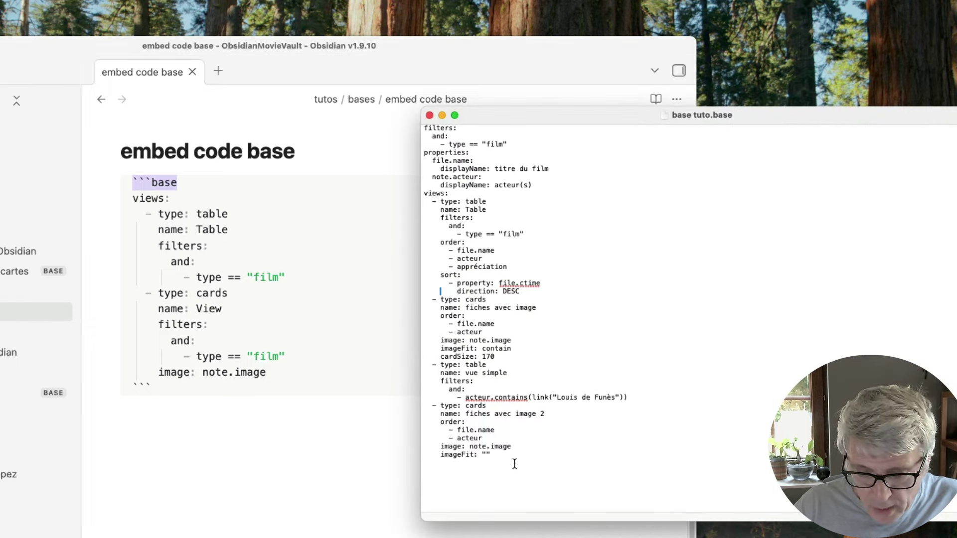
# Replace the contents of the embed code base note's base block with all the code from base tuto.base and preview the note
pyautogui.click(501, 451)
pyautogui.press('super+a')
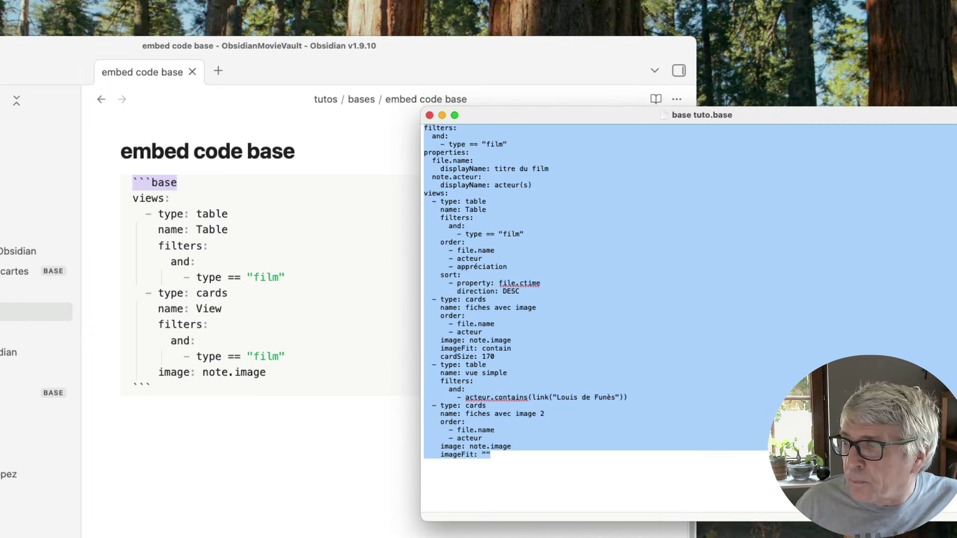
pyautogui.click(214, 238)
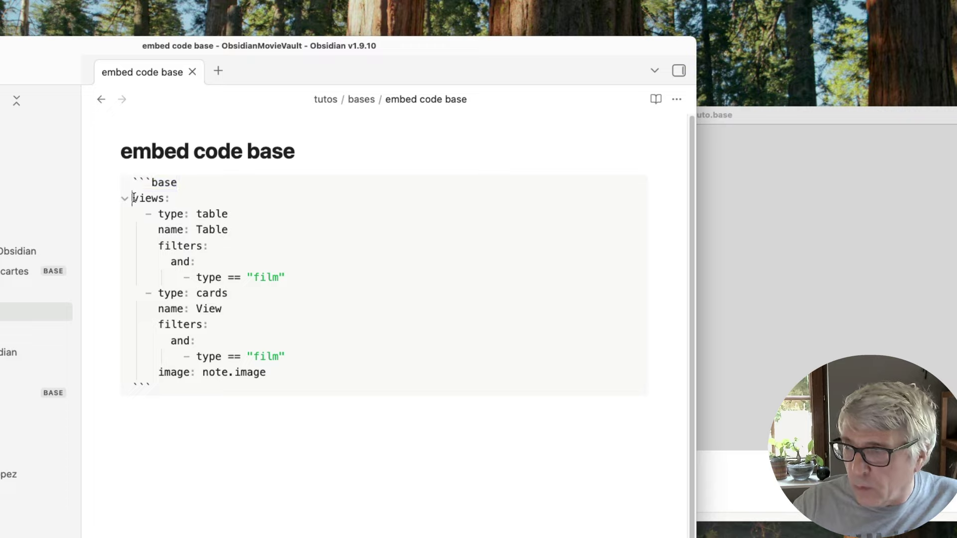
pyautogui.moveTo(133, 198); pyautogui.dragTo(298, 373)
pyautogui.press('super+v')
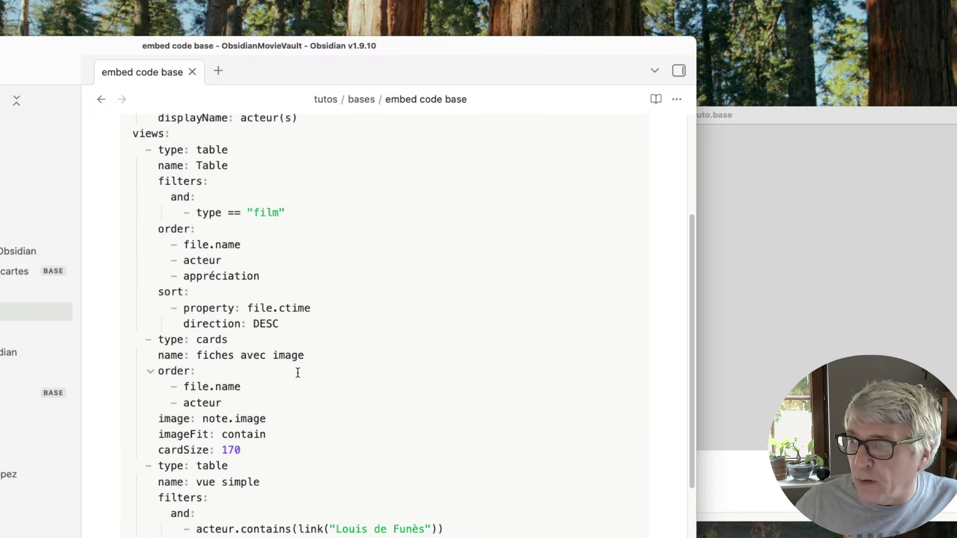
pyautogui.press('super+e')
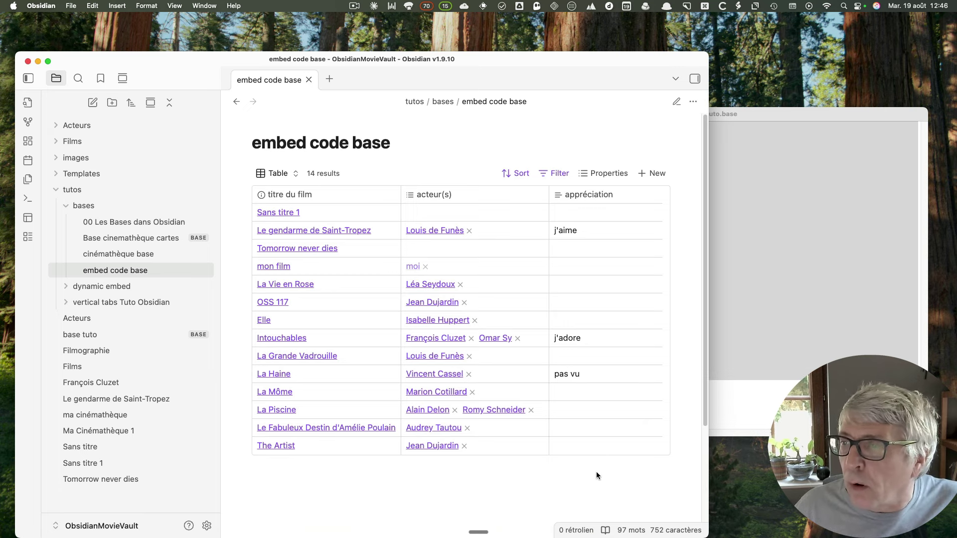
# Delete the Table, fiches avec image and vue simple views from the code block, keeping only fiches avec image 2, and preview the note
pyautogui.click(677, 102)
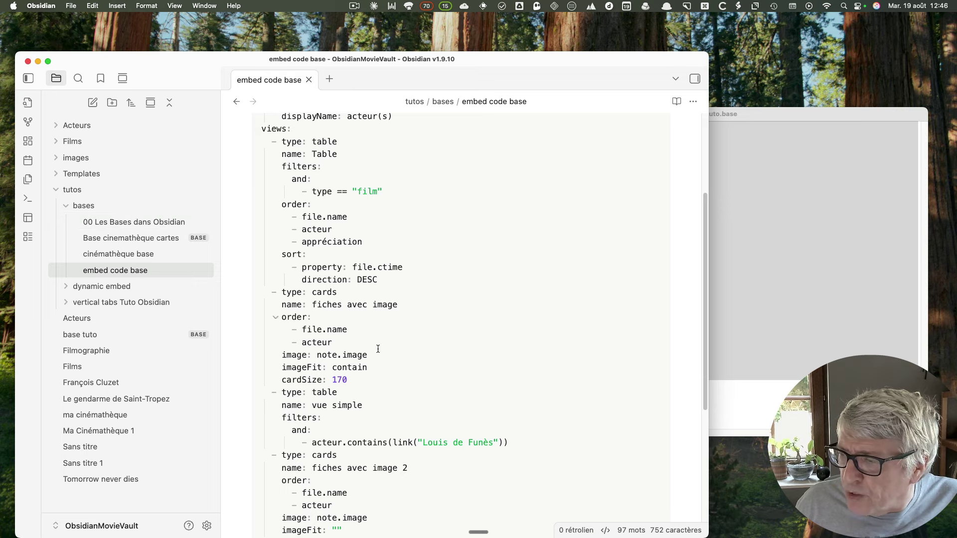
pyautogui.scroll(-3, 368, 411)
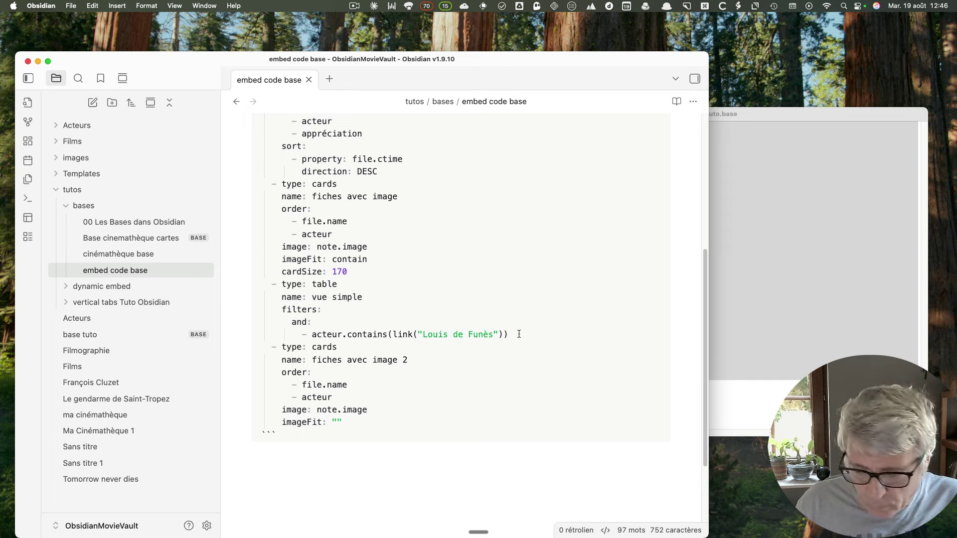
pyautogui.moveTo(519, 334); pyautogui.dragTo(314, 195)
pyautogui.scroll(7, 314, 195)
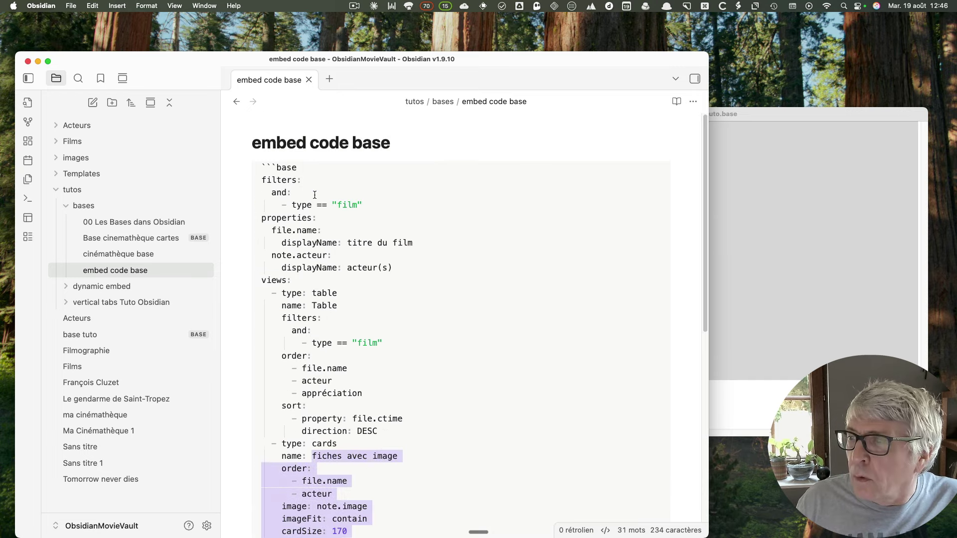
pyautogui.keyDown('shift'); pyautogui.click(274, 294); pyautogui.keyUp('shift')
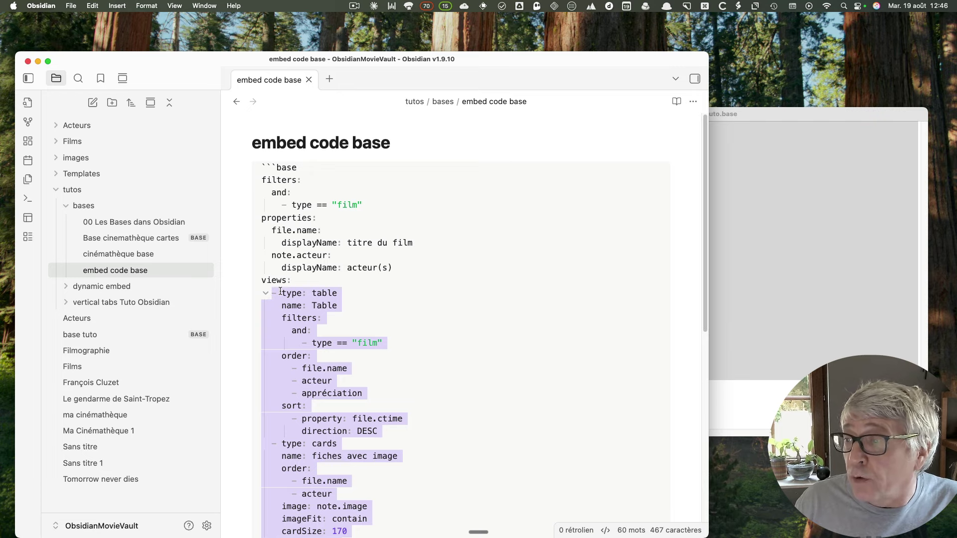
pyautogui.press('BackSpace')
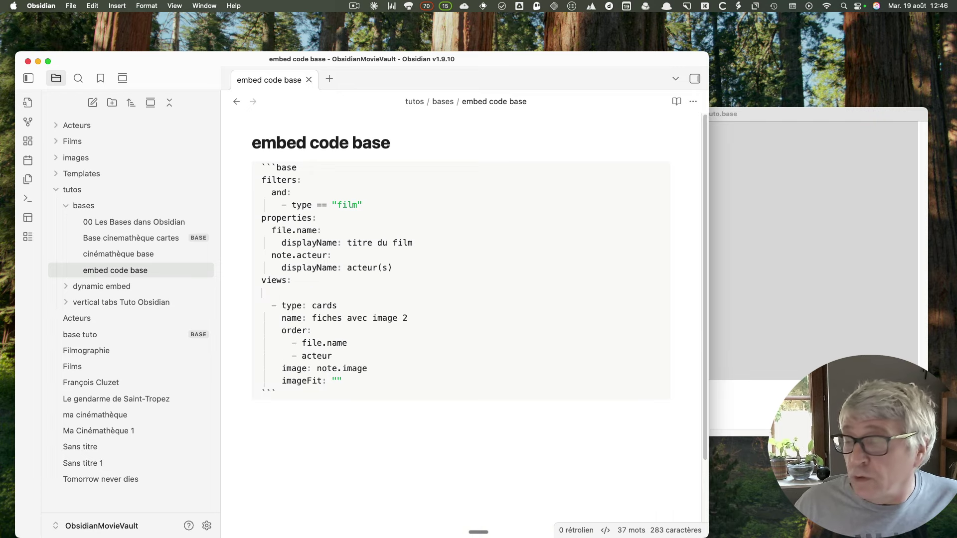
pyautogui.press('BackSpace')
pyautogui.press('BackSpace')
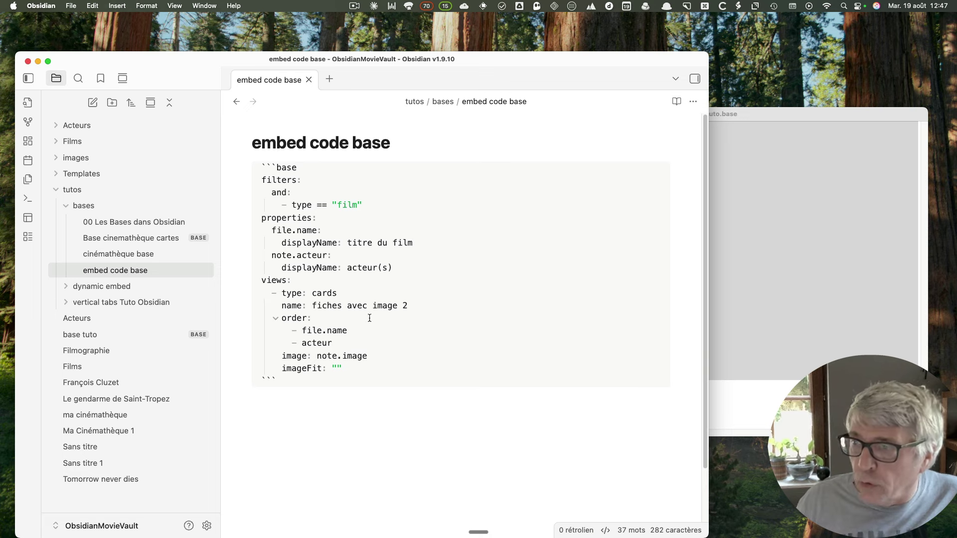
pyautogui.press('super+e')
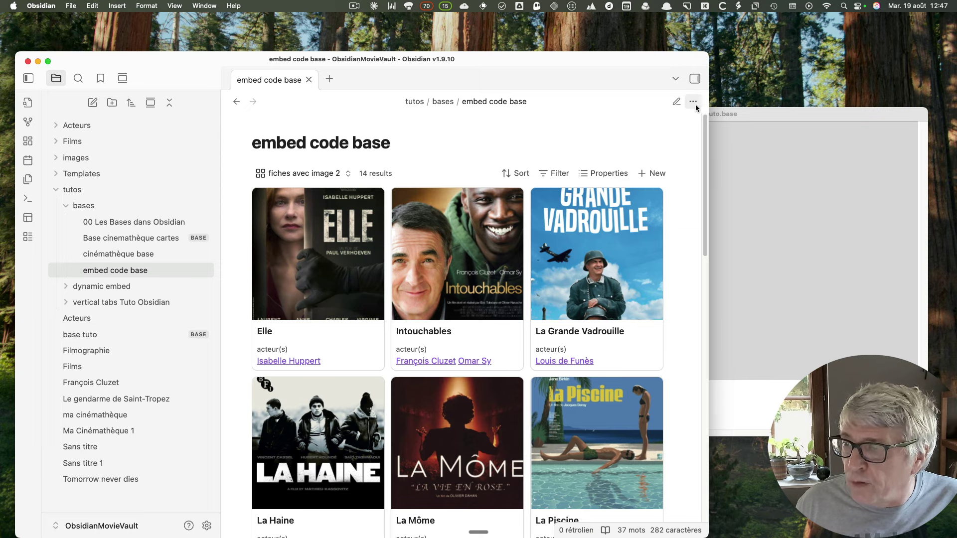
pyautogui.click(677, 103)
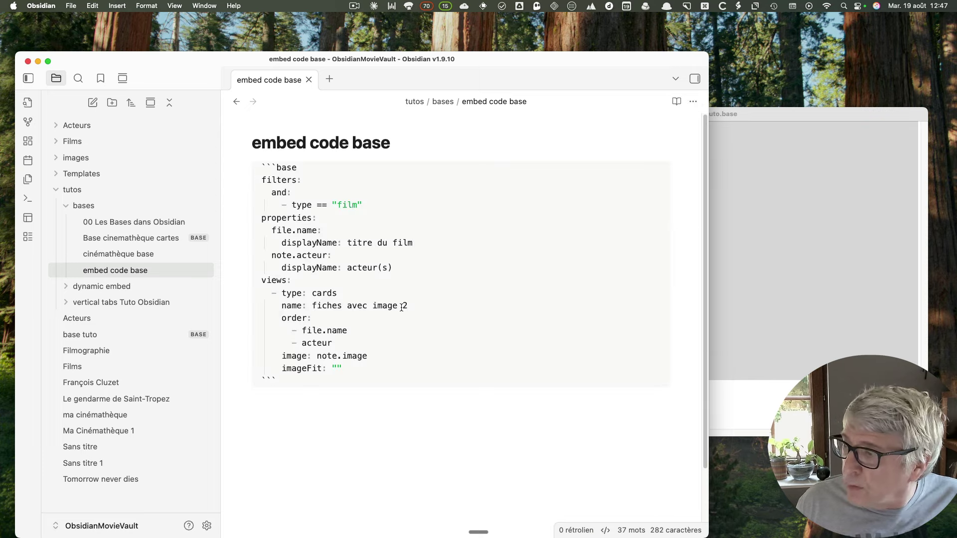
# Open base tuto, rename its fiches avec image 2 view to fiches avec image 2bis, and display the renamed view
pyautogui.click(101, 416)
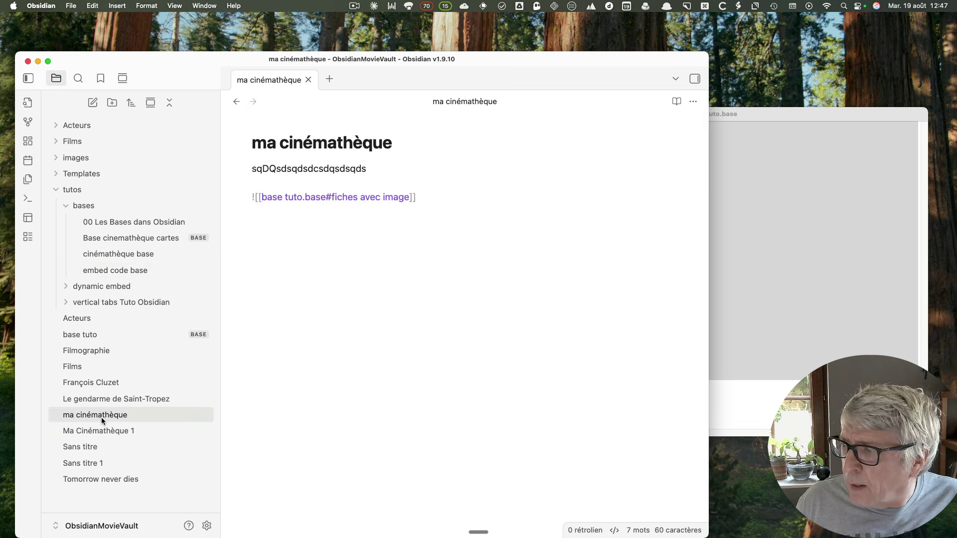
pyautogui.click(96, 335)
pyautogui.click(249, 125)
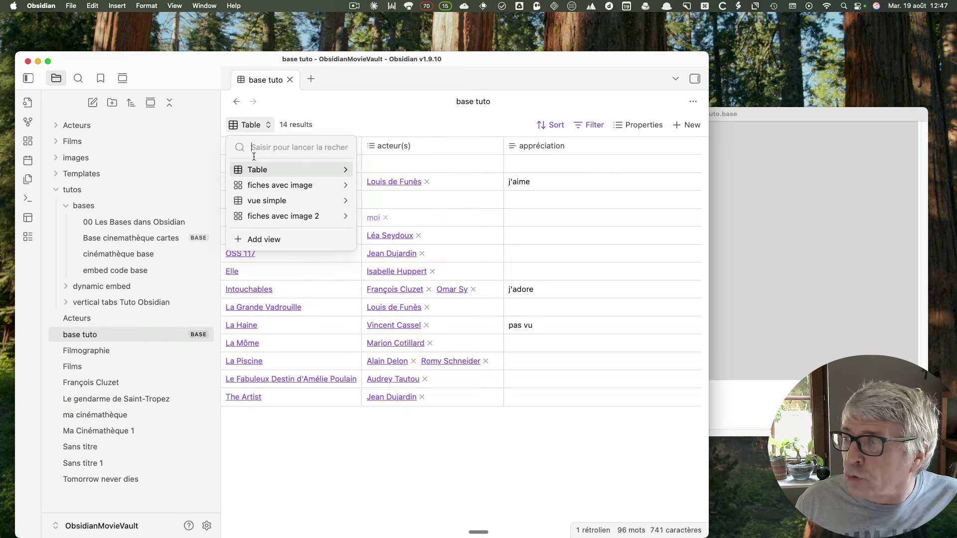
pyautogui.click(279, 217)
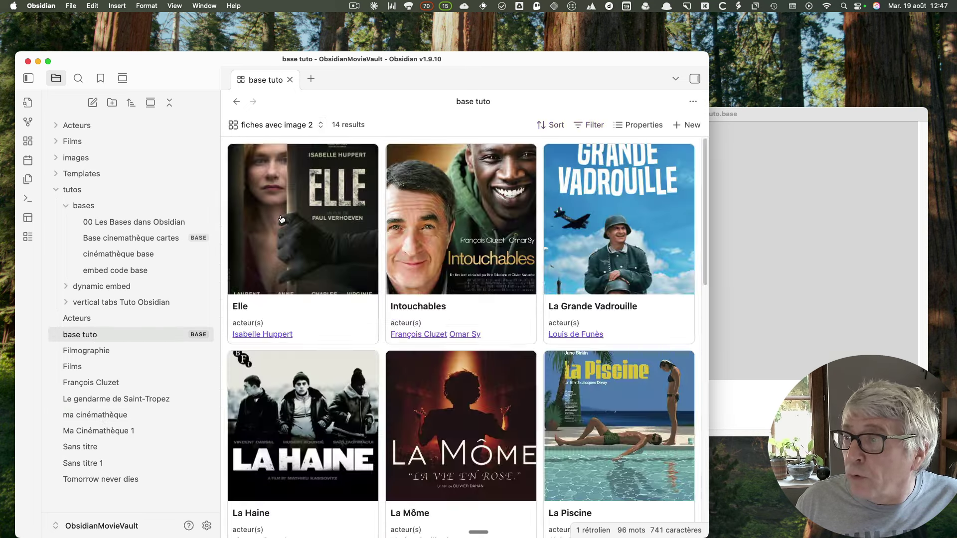
pyautogui.click(274, 124)
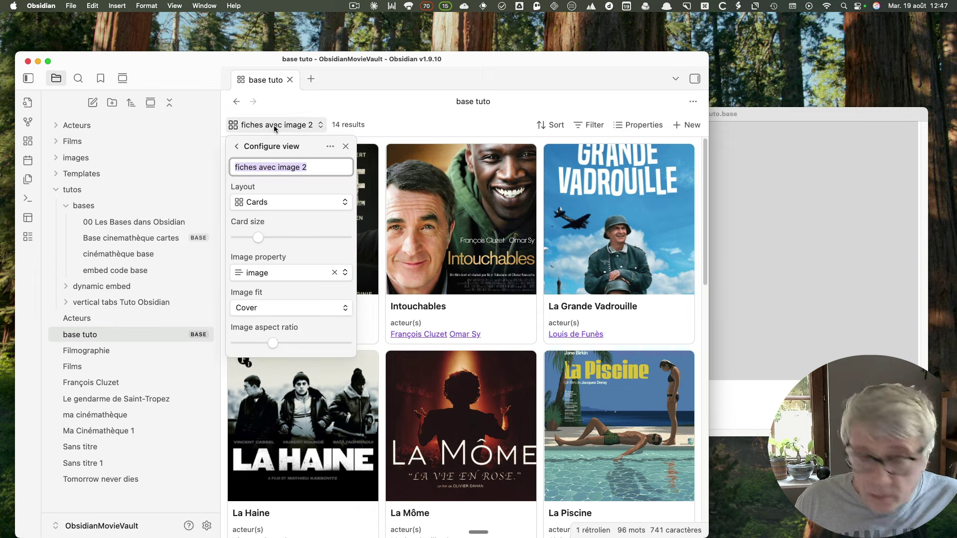
pyautogui.click(315, 169)
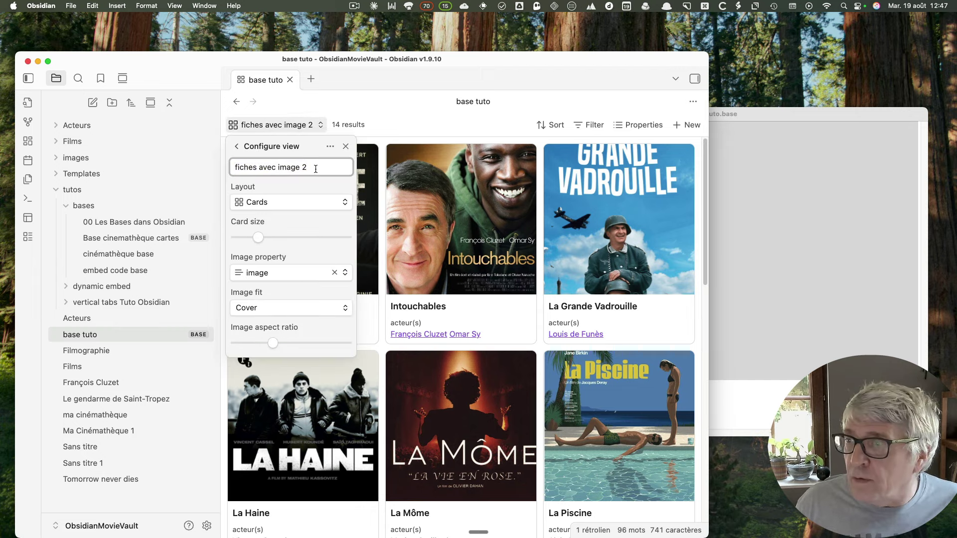
pyautogui.write('bis')
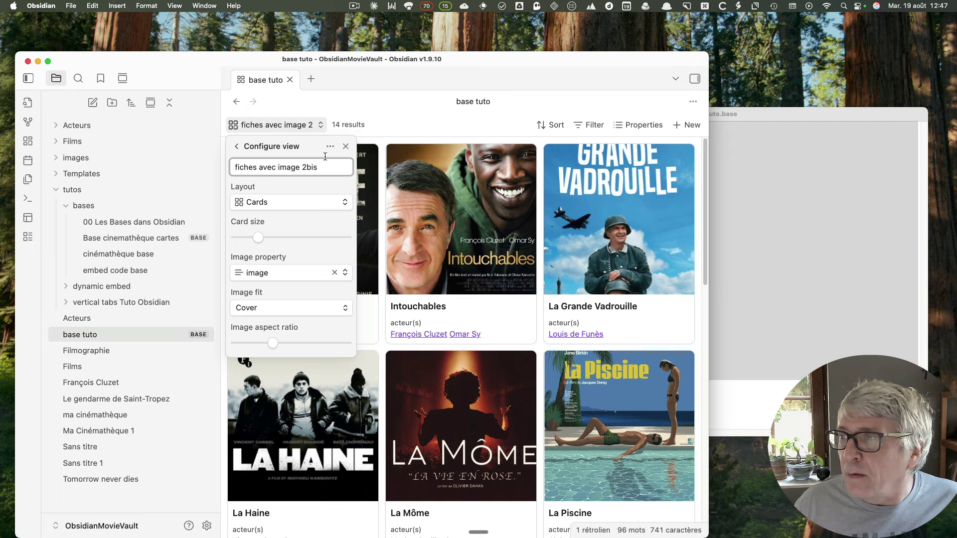
pyautogui.click(396, 115)
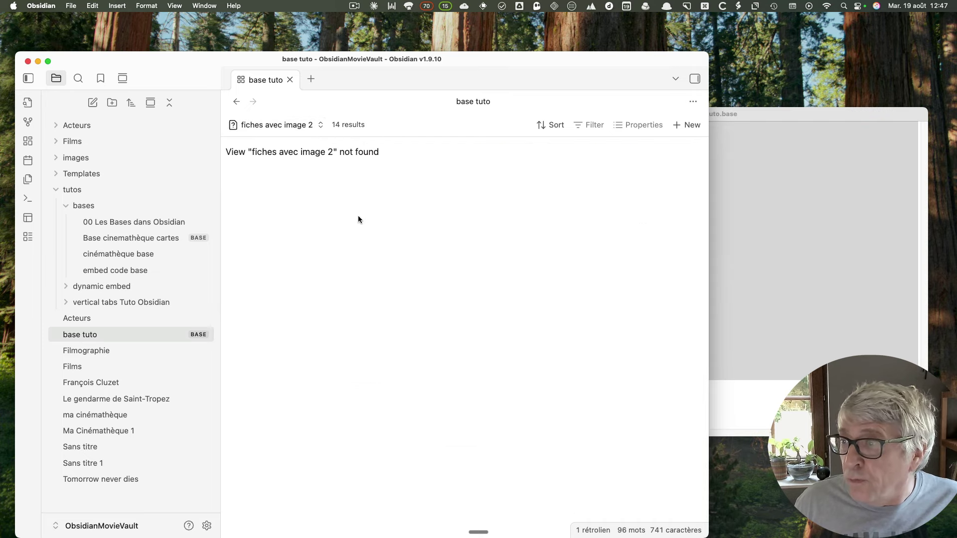
pyautogui.click(275, 127)
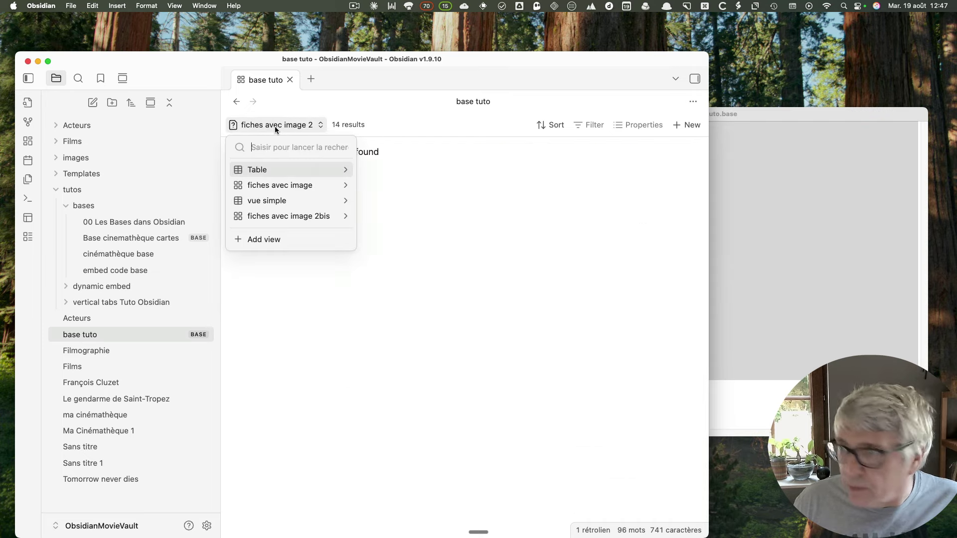
pyautogui.click(283, 214)
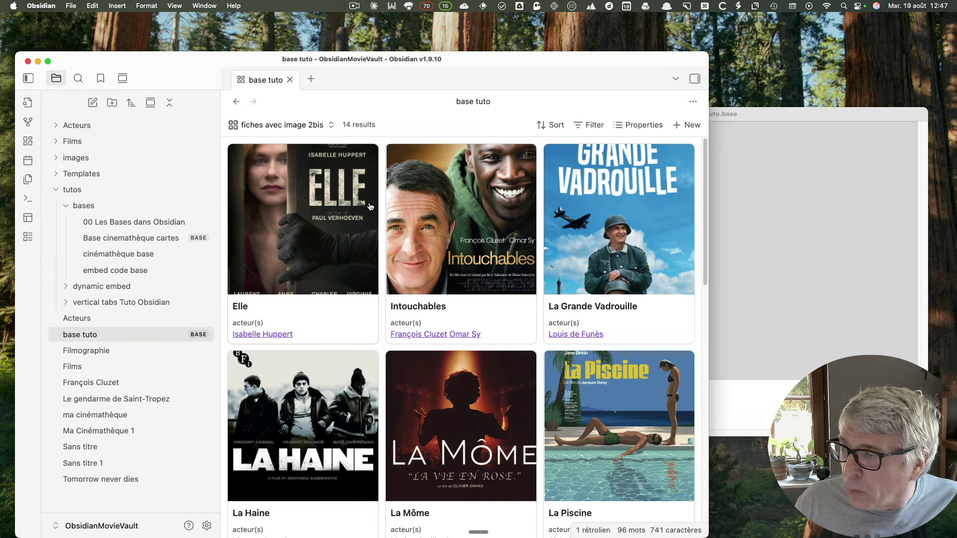
# Go back to the embed code base note to check its rendered cards and code, and open the 00 Les Bases dans Obsidian note
pyautogui.click(237, 102)
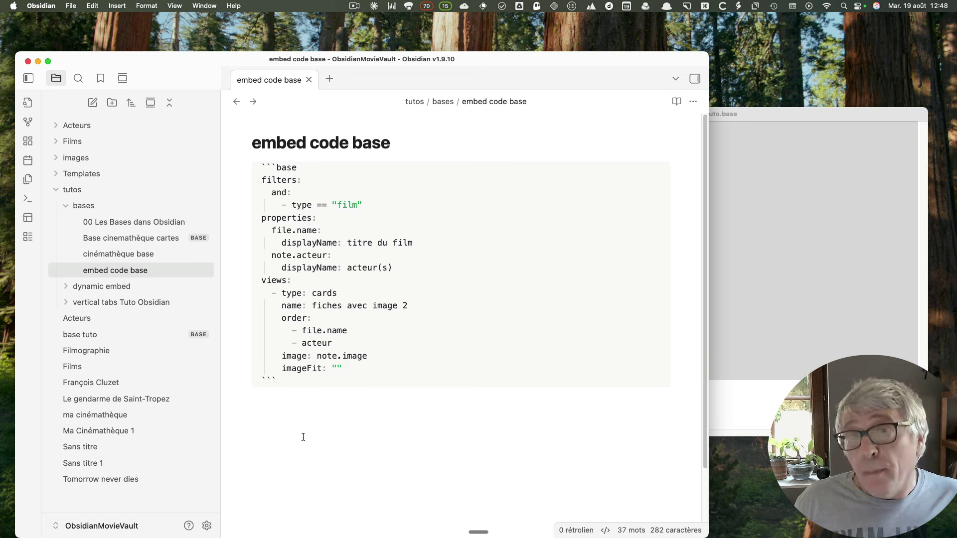
pyautogui.press('super+e')
pyautogui.moveTo(304, 440)
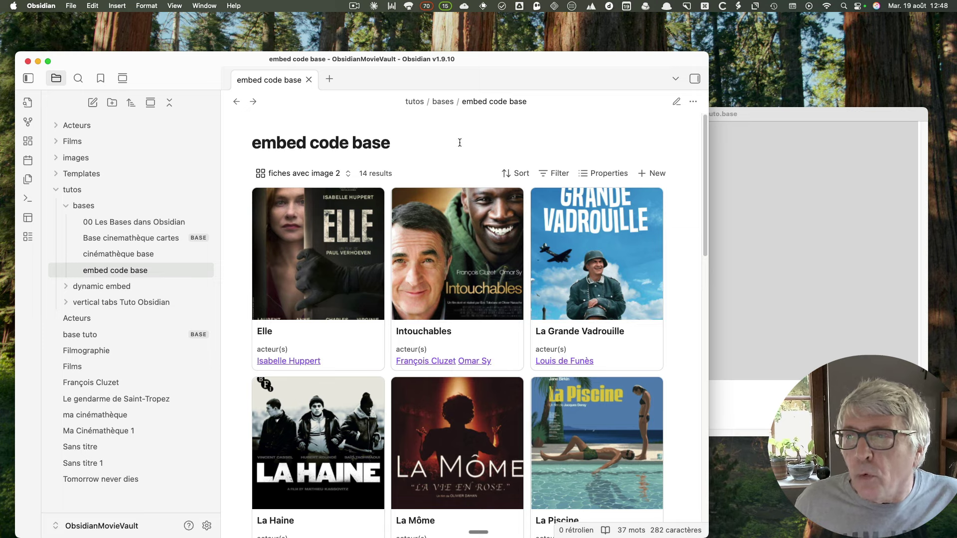
pyautogui.click(677, 101)
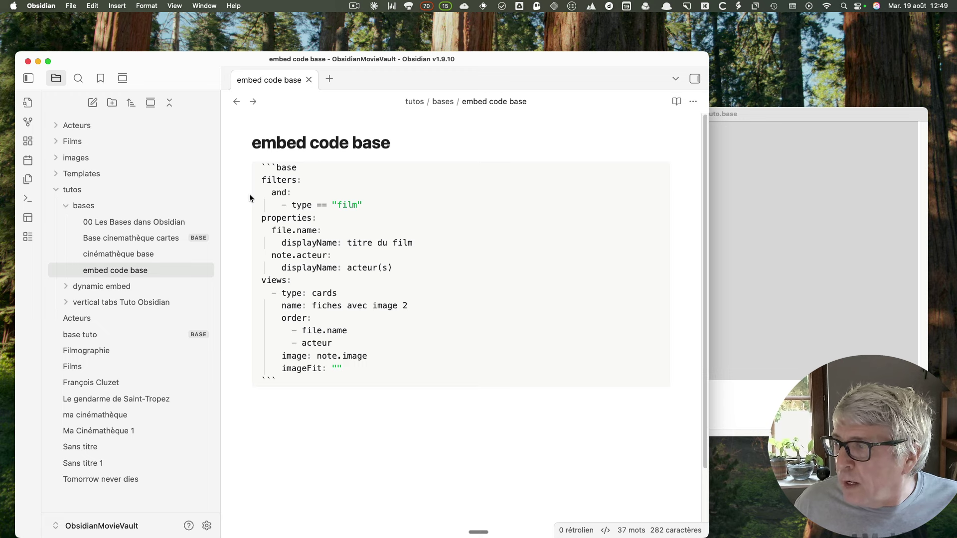
pyautogui.click(134, 222)
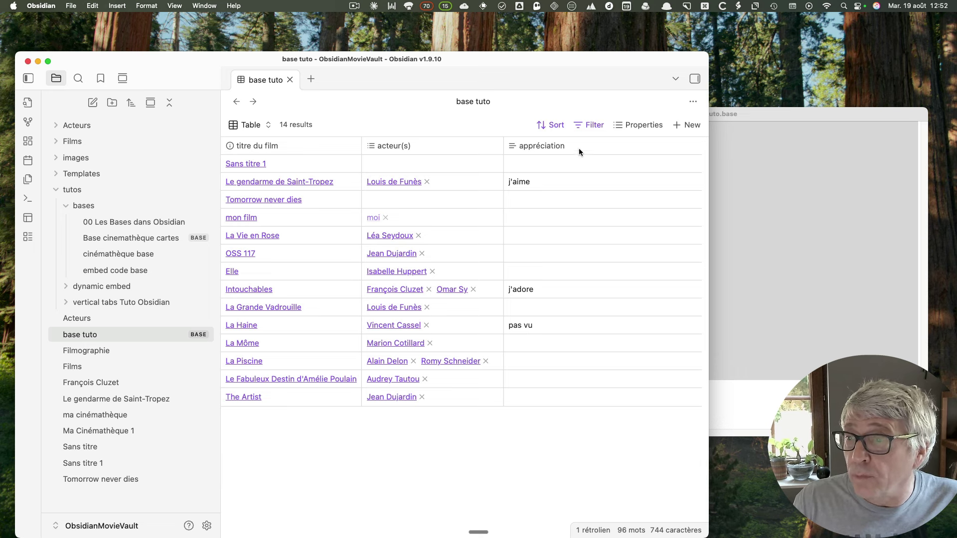
# Change base tuto's Table view filter from type to file has tag comédie-dramatique, and clear that tag again
pyautogui.click(590, 125)
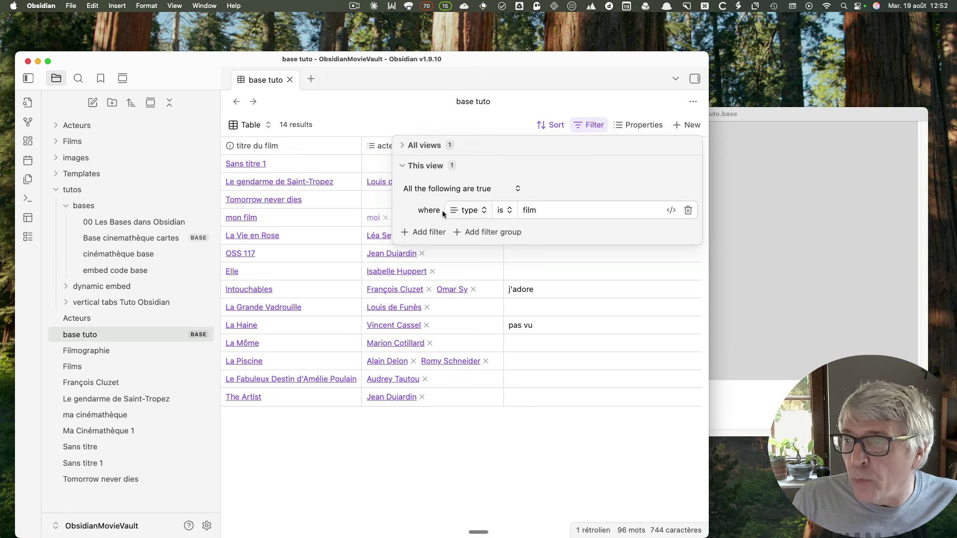
pyautogui.click(469, 211)
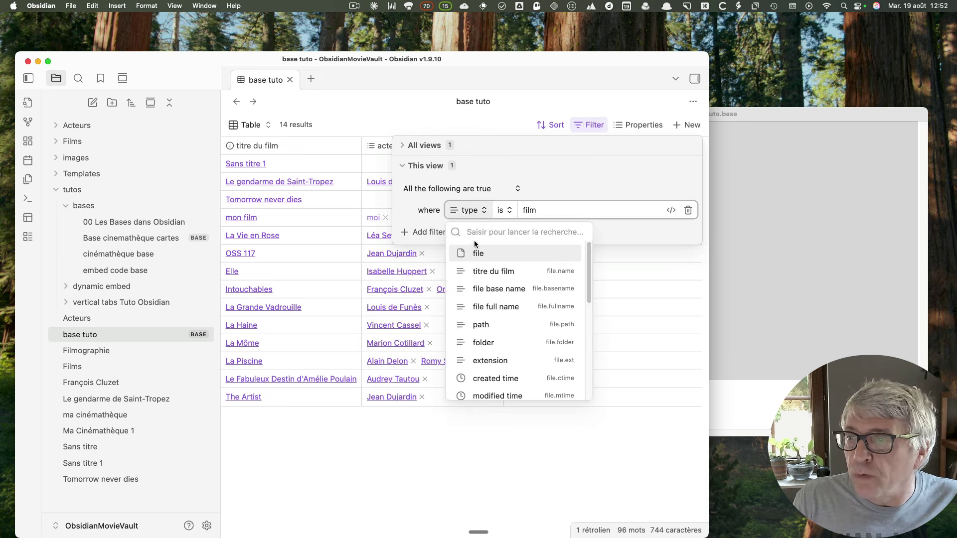
pyautogui.click(480, 253)
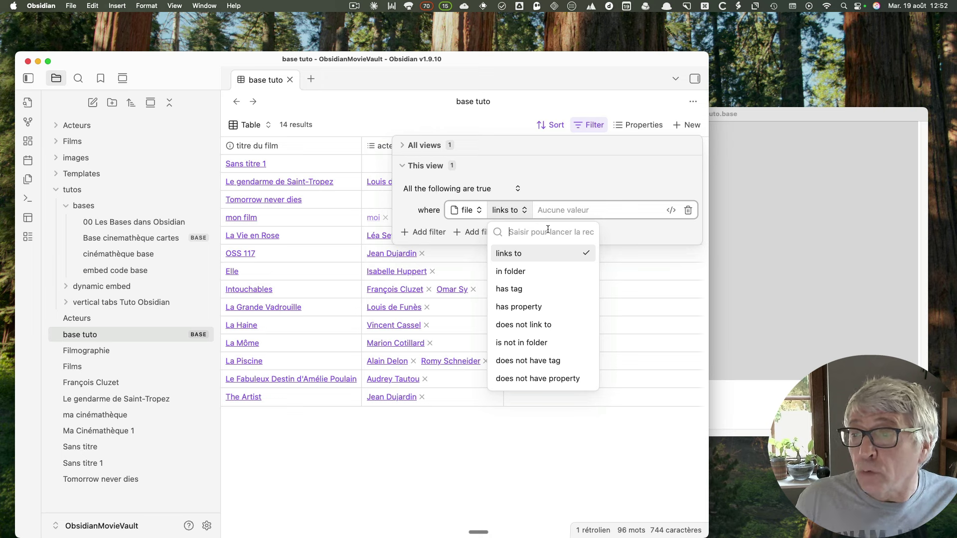
pyautogui.click(512, 290)
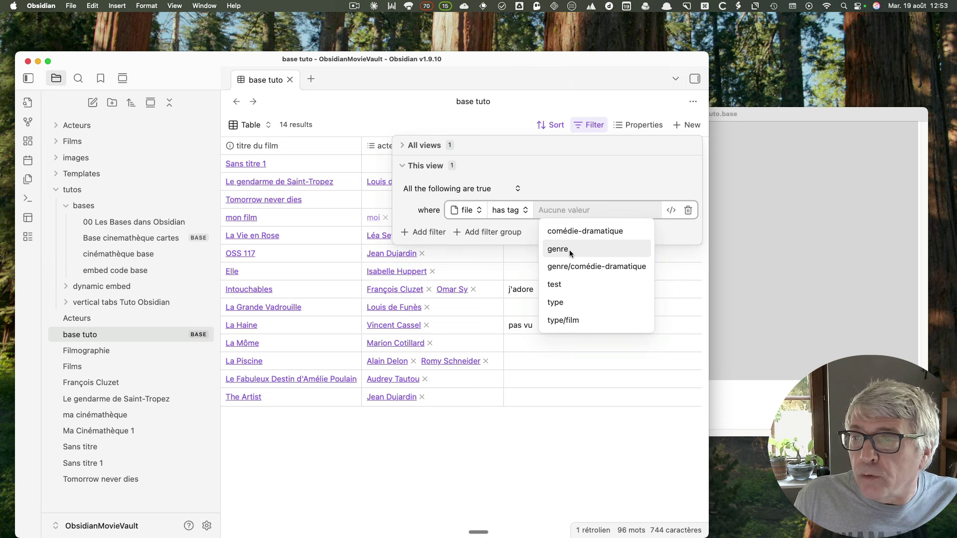
pyautogui.click(564, 230)
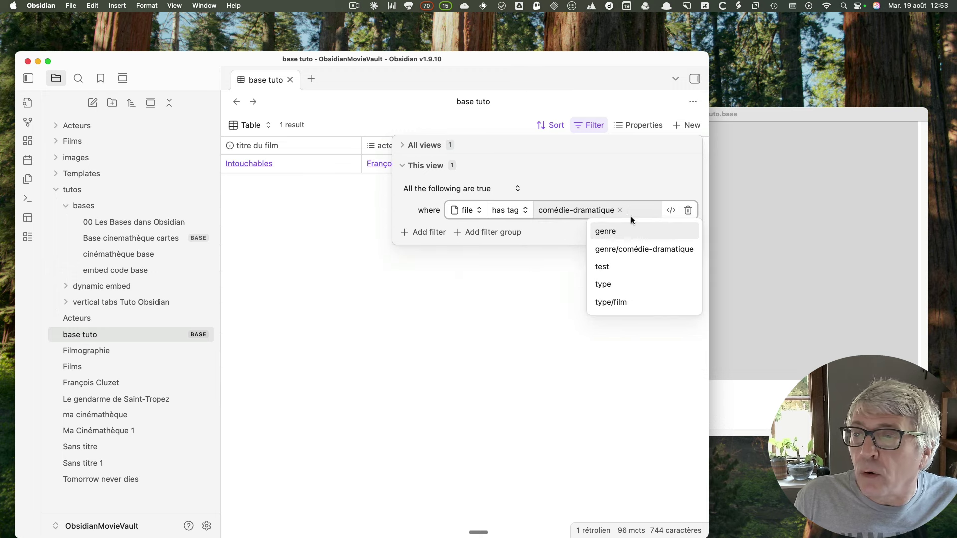
pyautogui.click(620, 210)
# Set the Table view's file filter to has tag with the value test
pyautogui.click(549, 215)
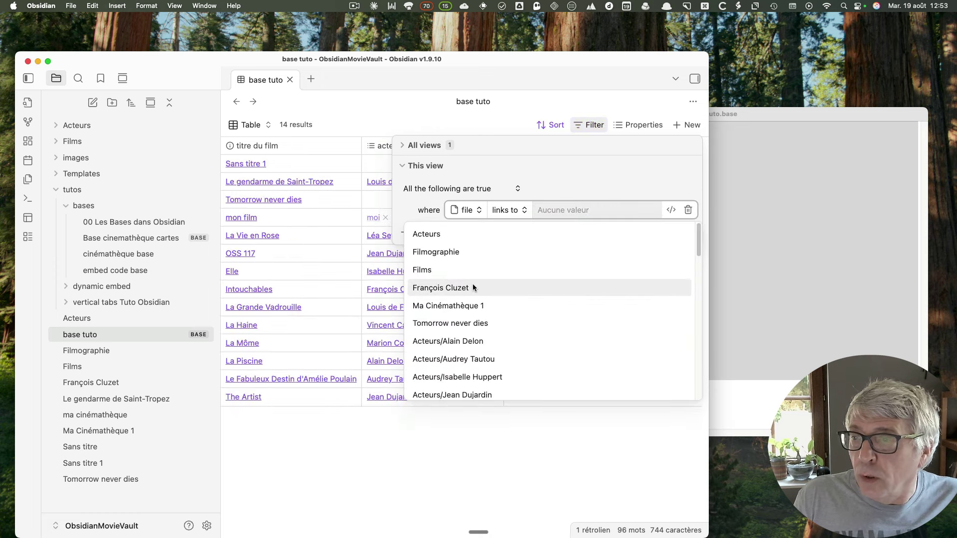
pyautogui.click(518, 215)
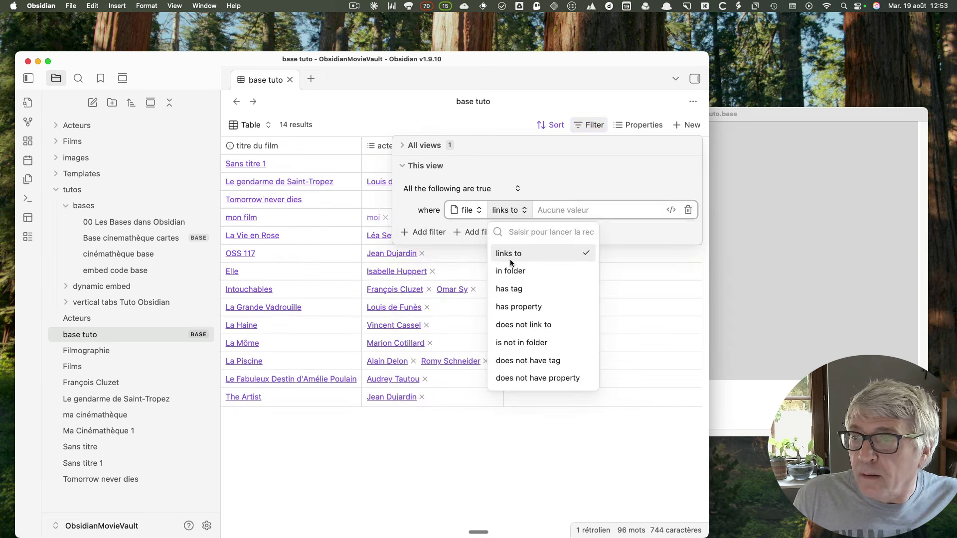
pyautogui.click(514, 289)
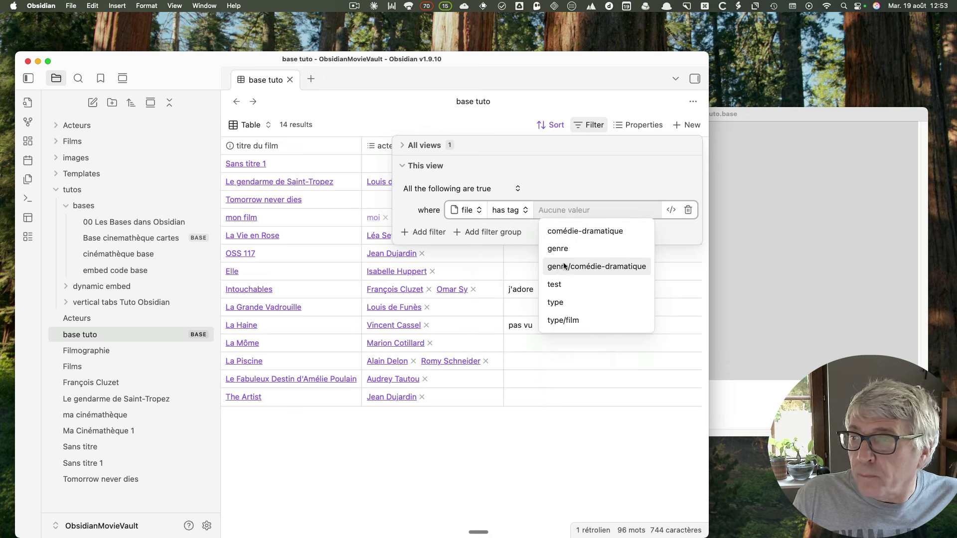
pyautogui.click(555, 285)
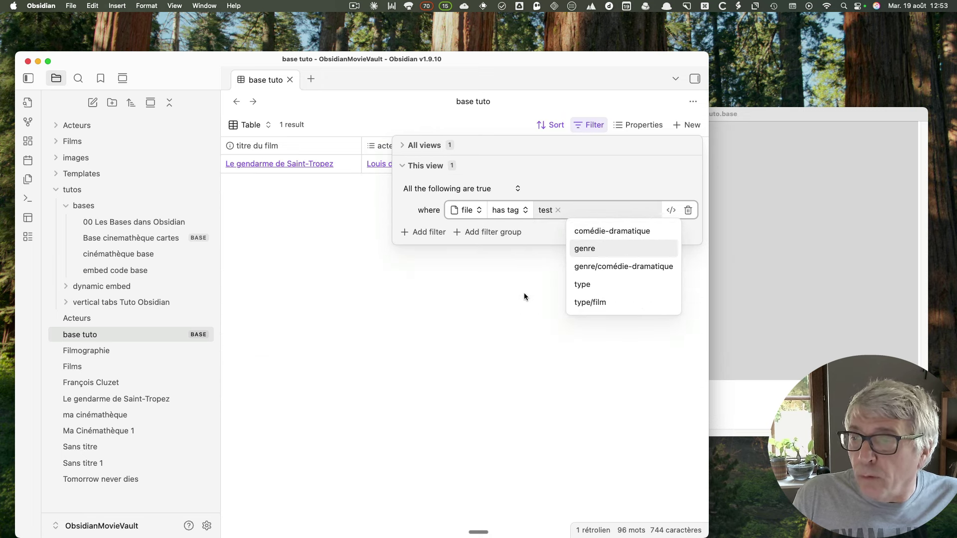
pyautogui.press('Escape')
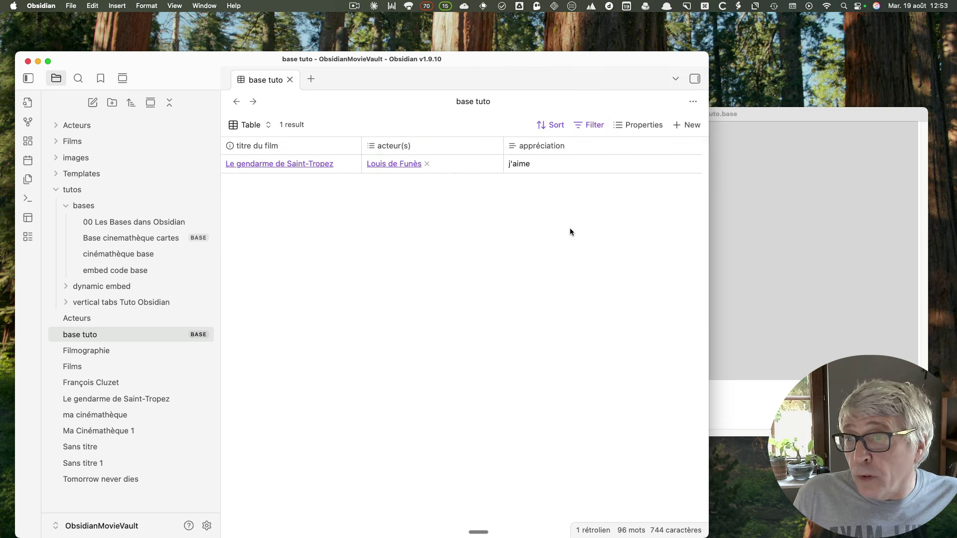
# Show the file tags property as a column in the Table view
pyautogui.click(647, 124)
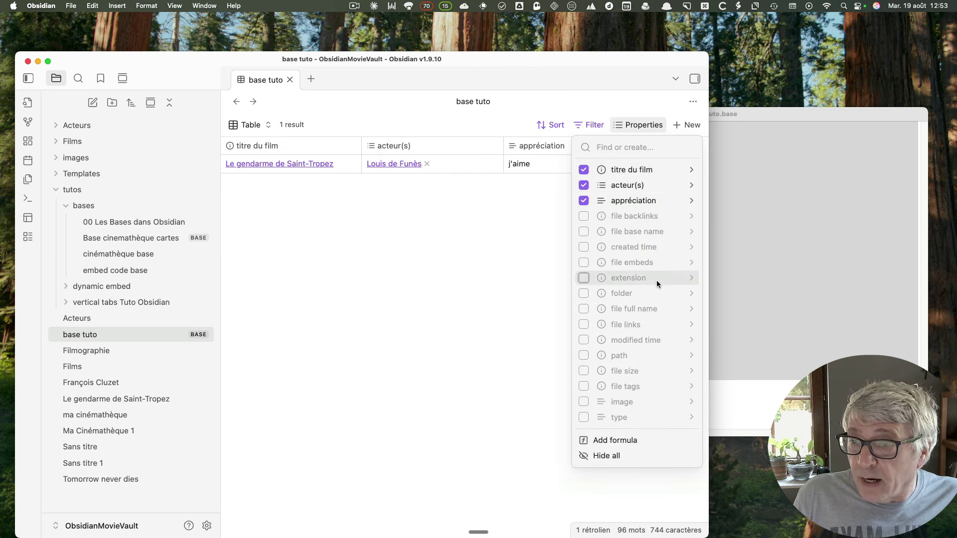
pyautogui.click(584, 386)
pyautogui.click(519, 208)
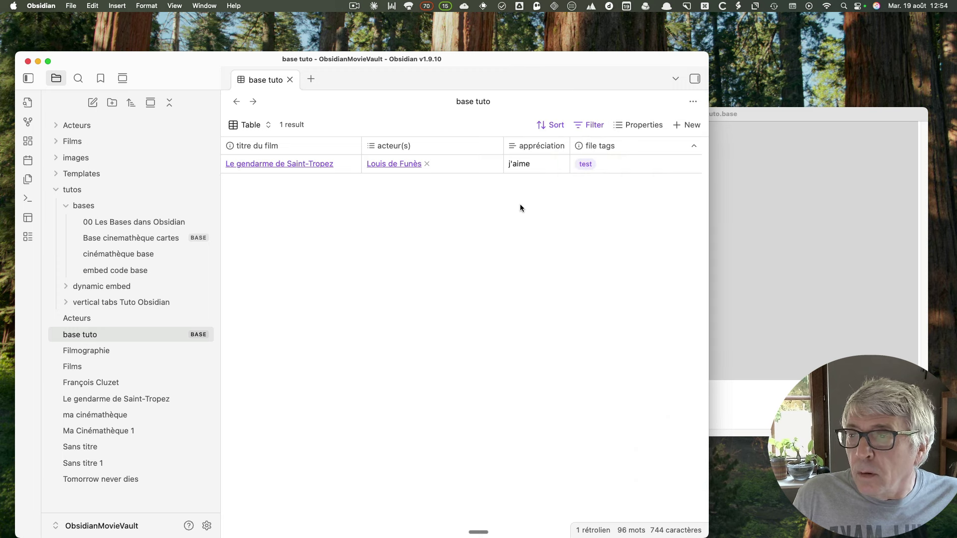
# Try to edit the file tags cell in the Le gendarme de Saint-Tropez row
pyautogui.click(615, 164)
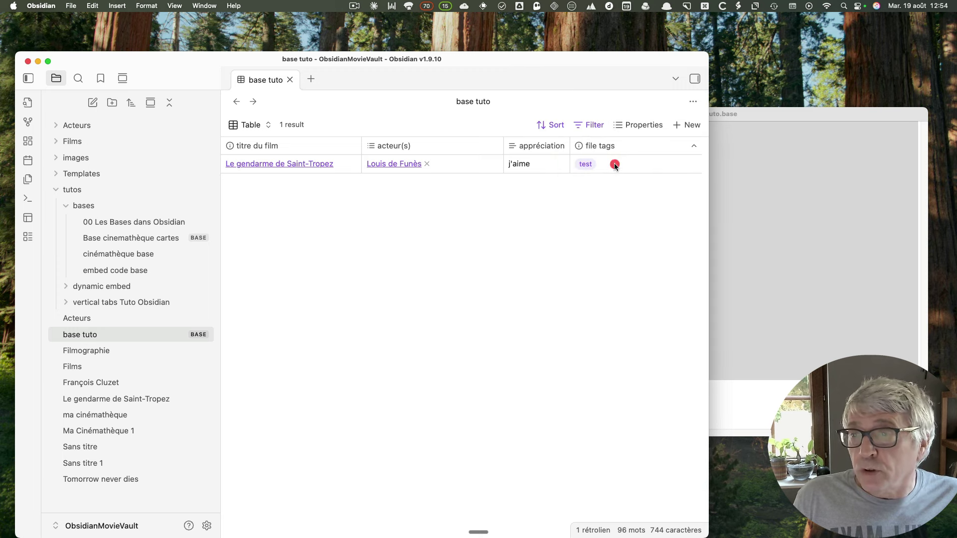
pyautogui.click(615, 164)
pyautogui.click(615, 164)
pyautogui.click(616, 162)
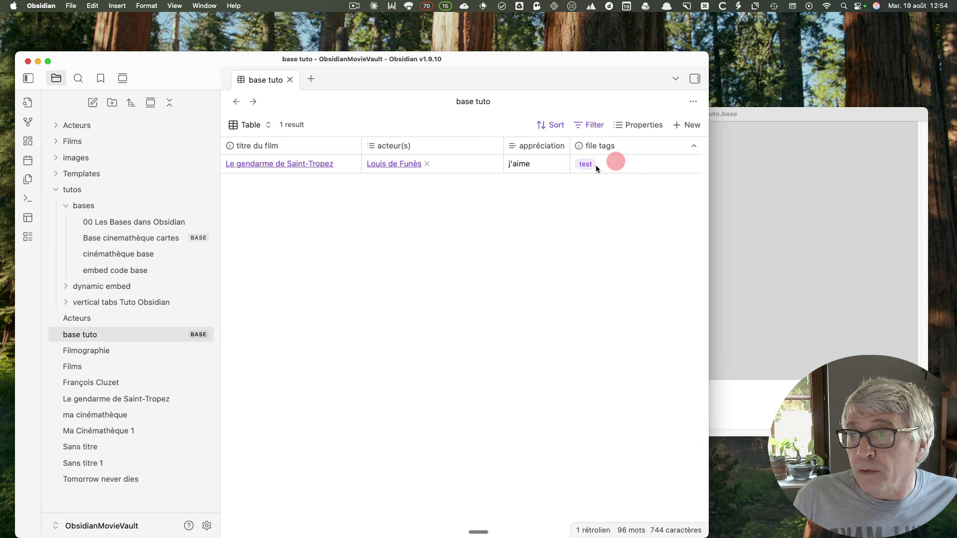
pyautogui.click(547, 163)
pyautogui.click(609, 164)
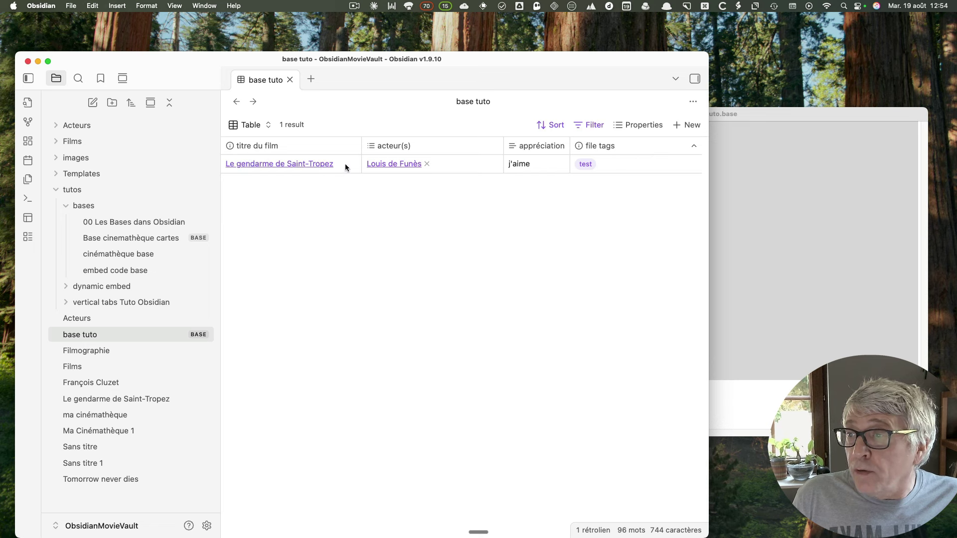
# Sort the table by titre du film and toggle the sorting of the file tags column
pyautogui.click(229, 147)
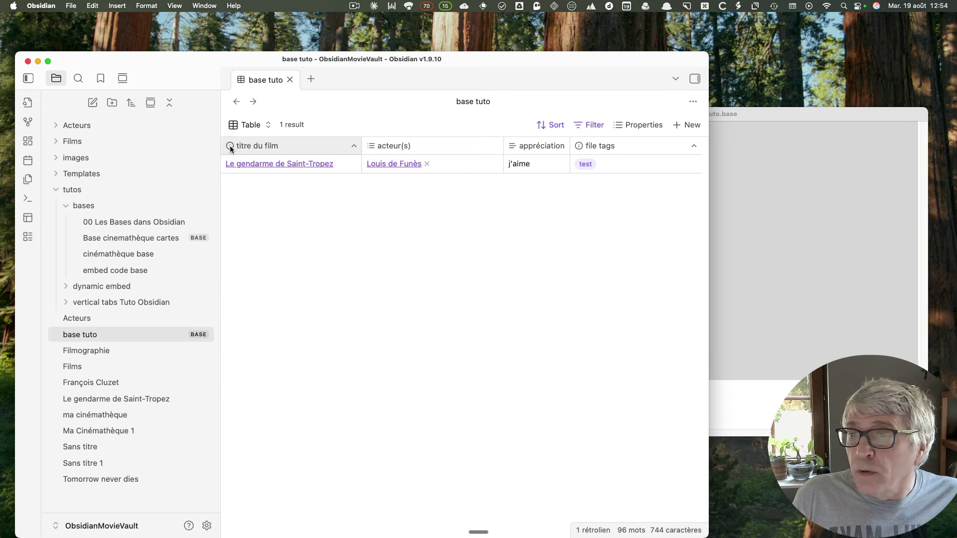
pyautogui.click(580, 147)
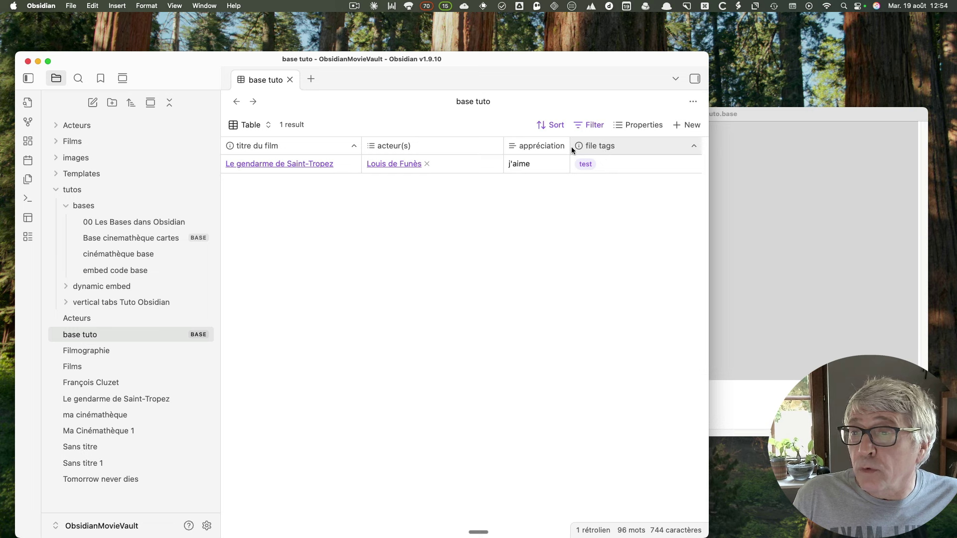
pyautogui.click(582, 146)
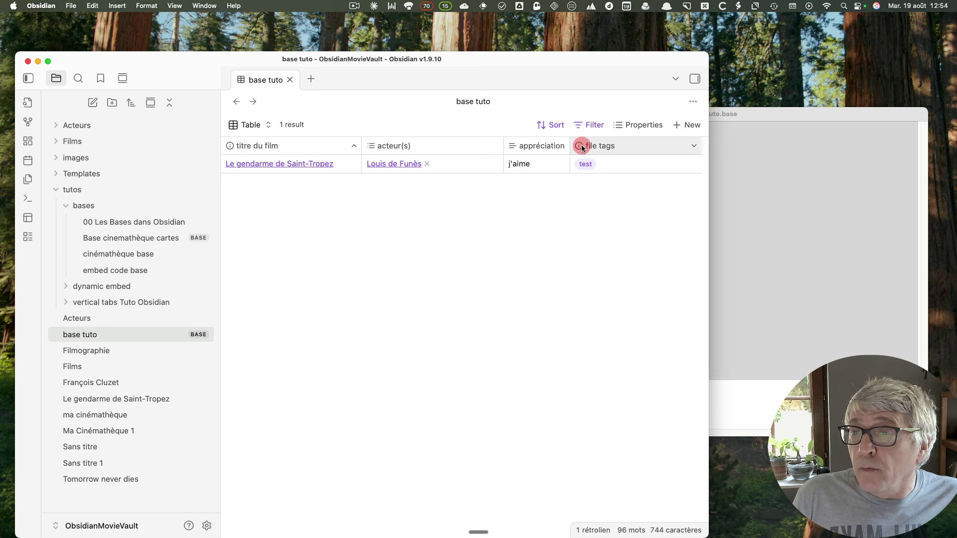
pyautogui.click(620, 164)
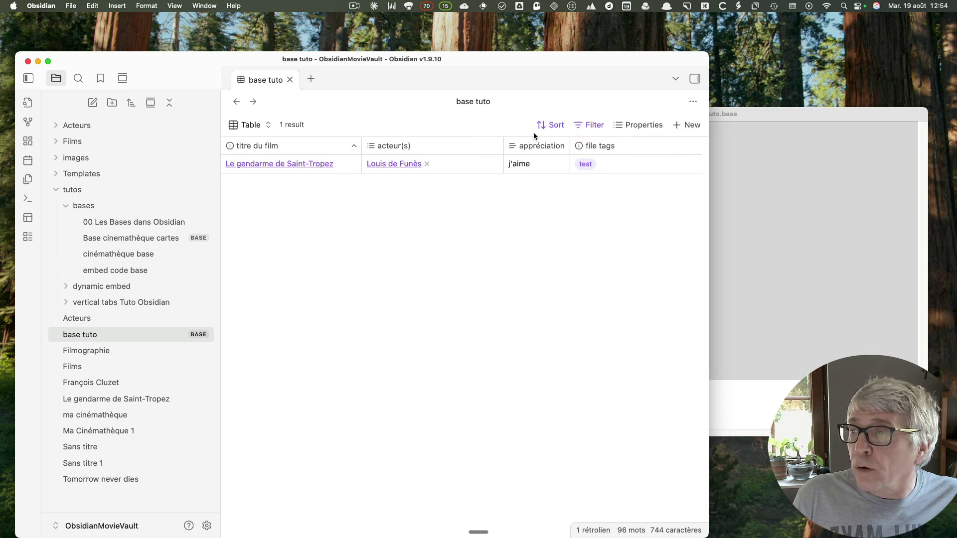
# Open the Le gendarme de Saint-Tropez note from the table and add the tag #test2 after #test
pyautogui.click(313, 163)
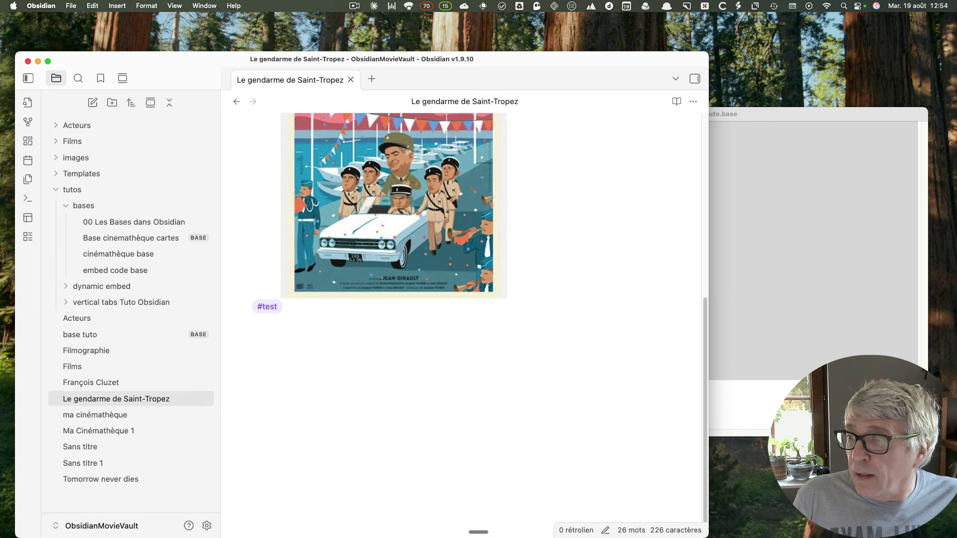
pyautogui.click(314, 313)
pyautogui.write('#tes')
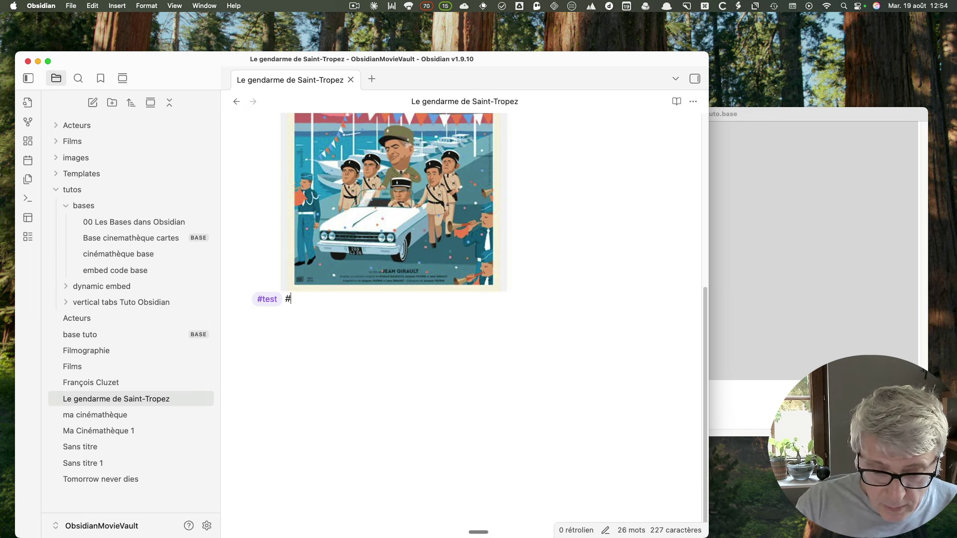
pyautogui.write('t2')
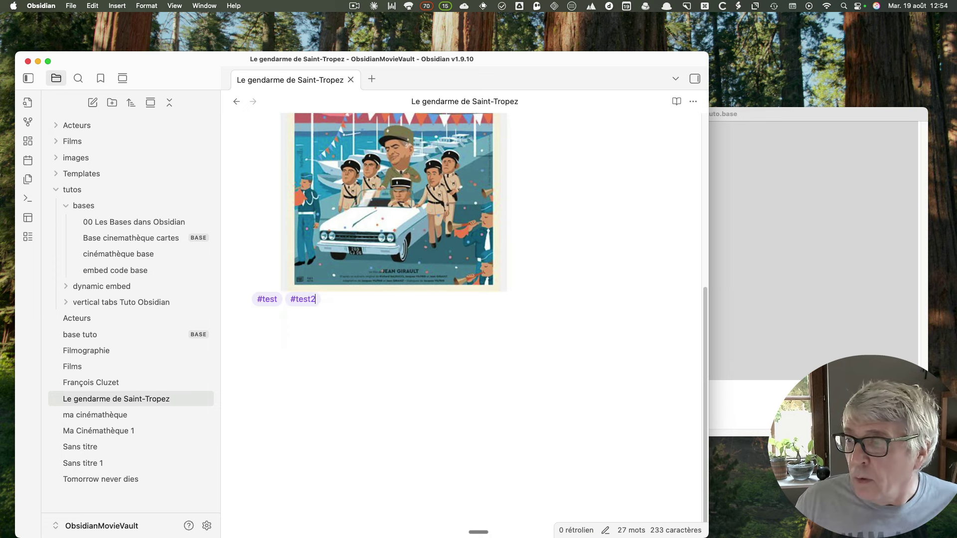
# Return from the note to the base tuto table to check the film's file tags
pyautogui.click(326, 341)
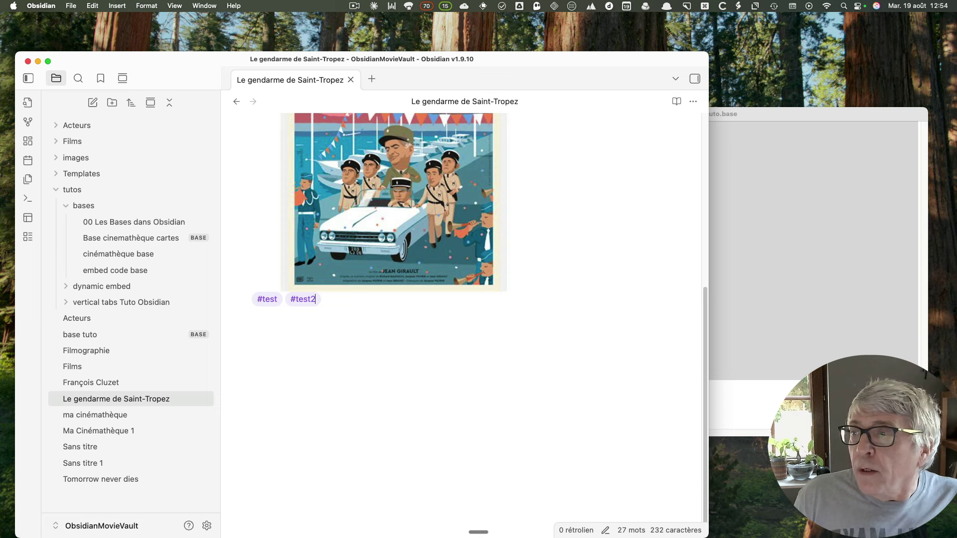
pyautogui.click(236, 101)
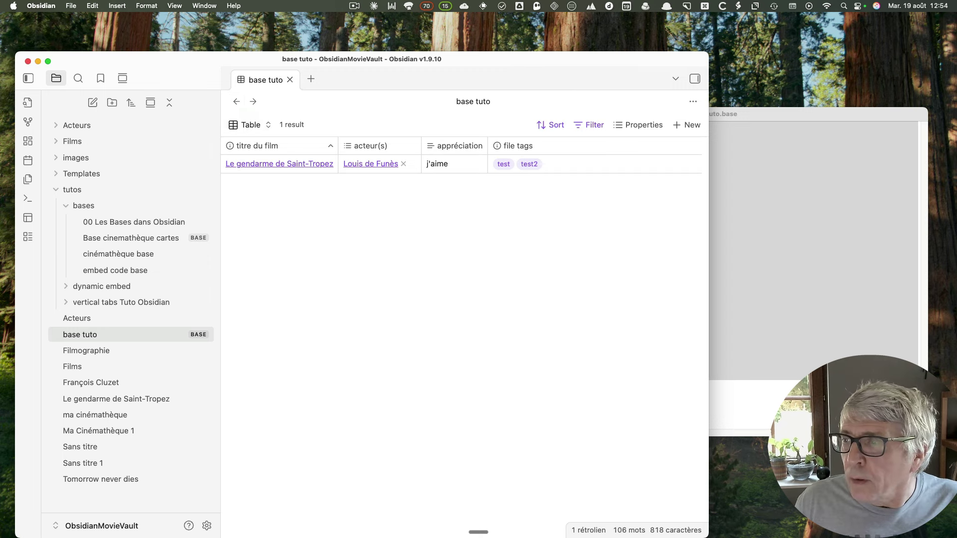
# Reopen the Le gendarme de Saint-Tropez note from the table and add a tags property with the value test3
pyautogui.click(264, 164)
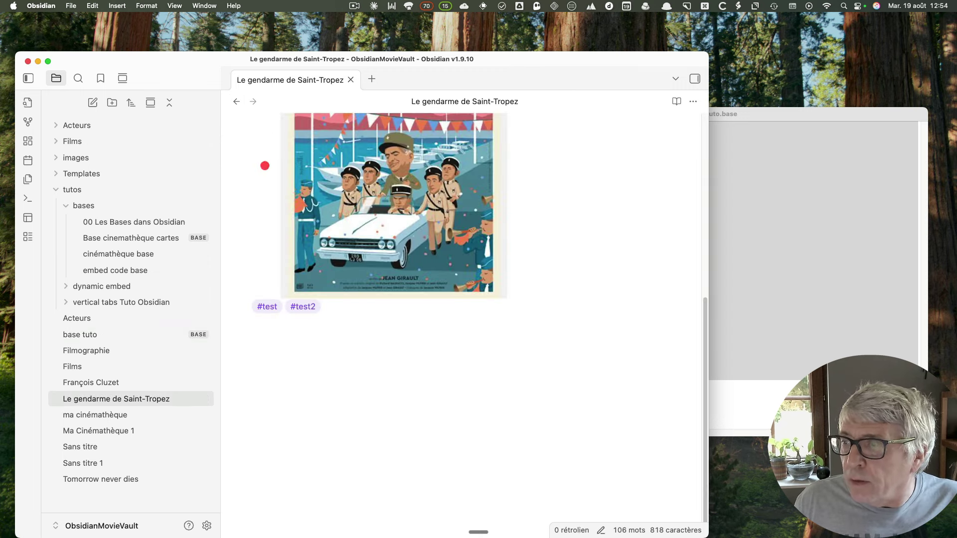
pyautogui.scroll(5, 461, 324)
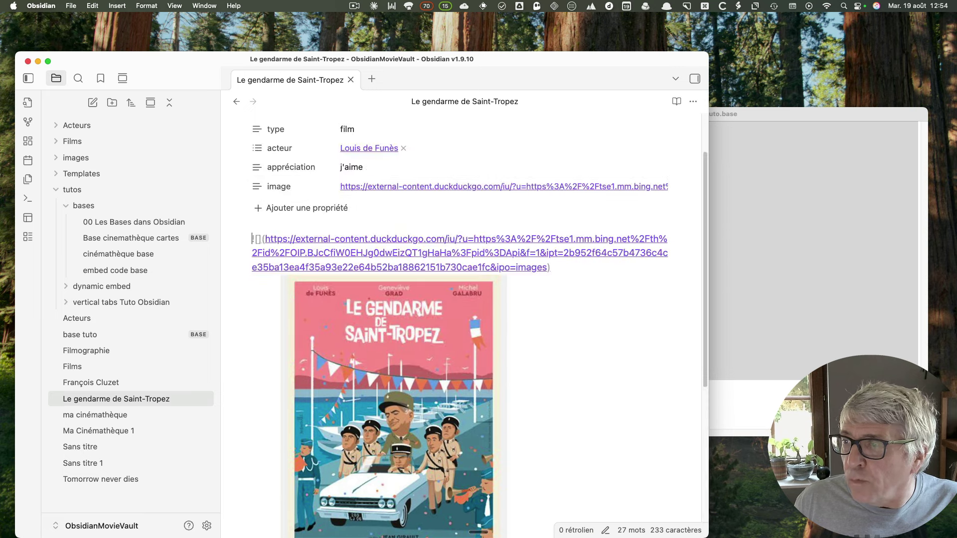
pyautogui.click(324, 205)
pyautogui.click(298, 265)
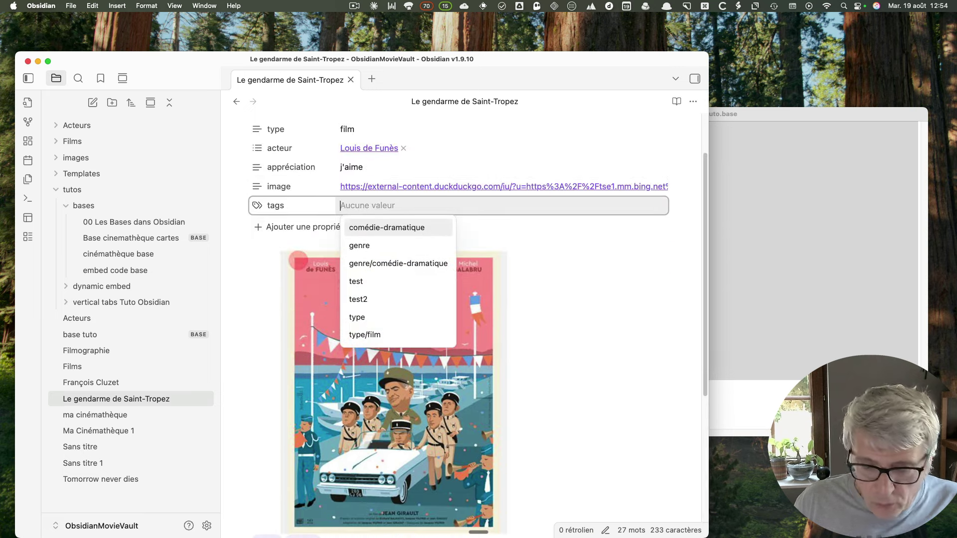
pyautogui.write('test3')
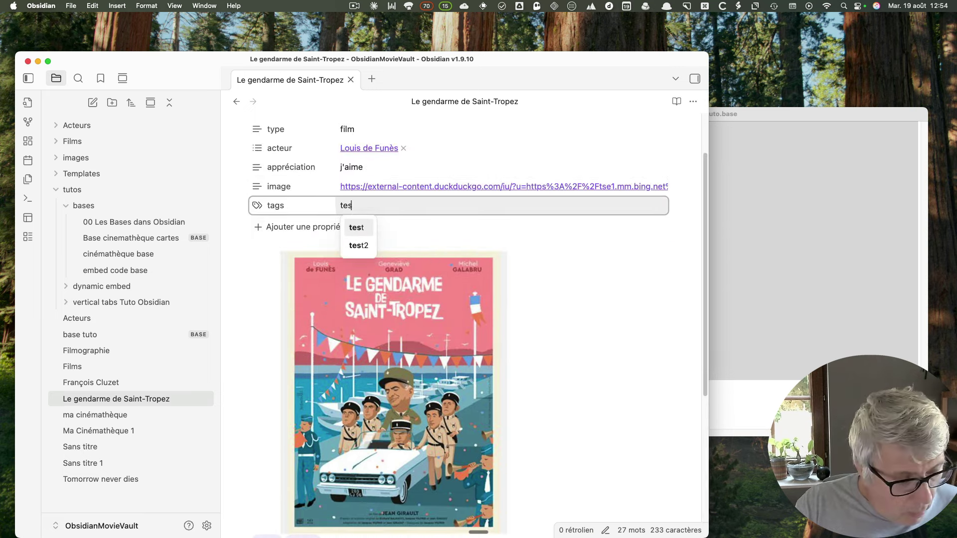
pyautogui.click(590, 425)
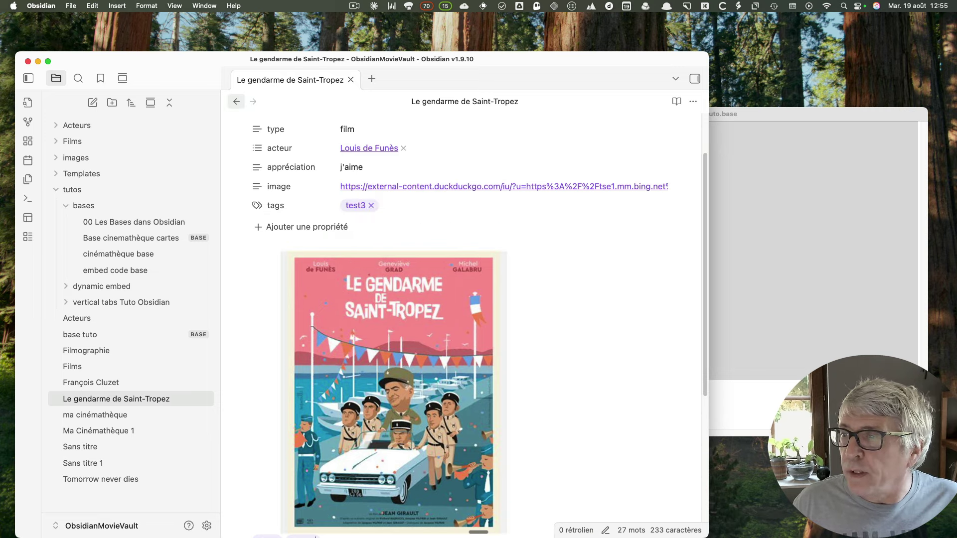
# Return to the base tuto table and show the tags property as a column
pyautogui.click(237, 101)
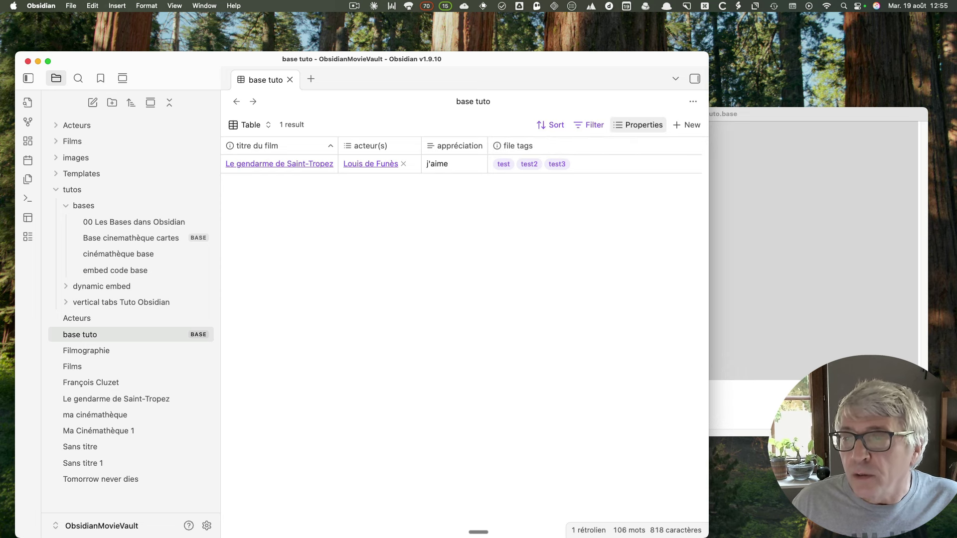
pyautogui.click(636, 125)
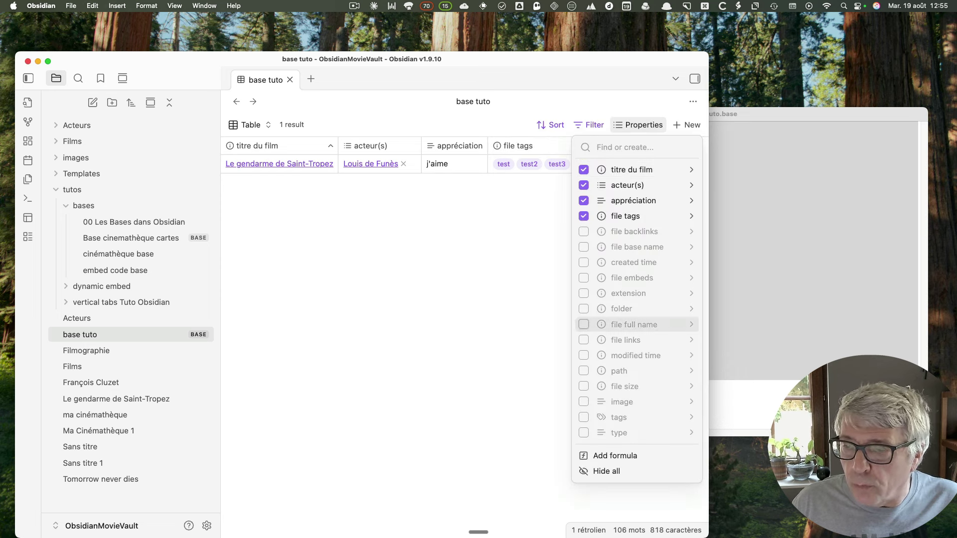
pyautogui.click(584, 417)
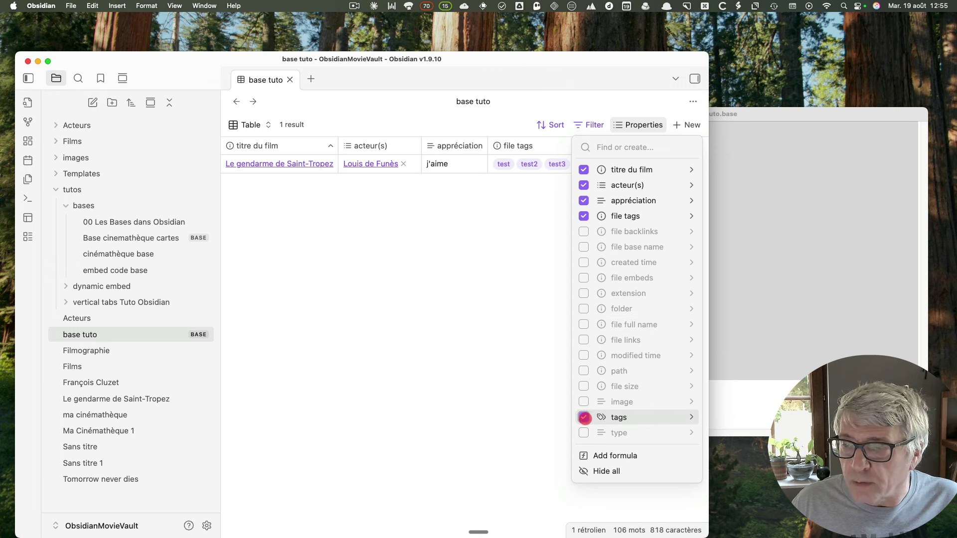
pyautogui.click(489, 416)
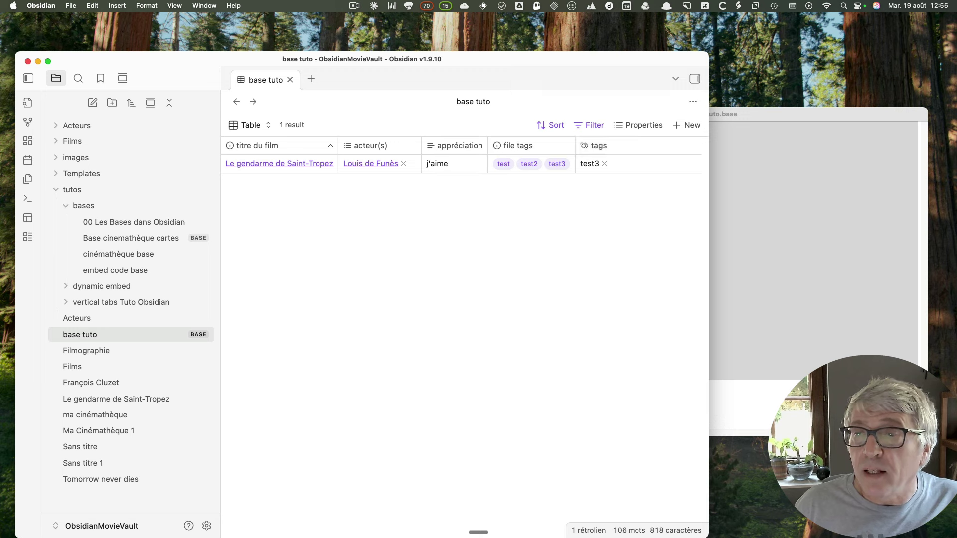
# Add the tag test4 in the tags cell of the Le gendarme de Saint-Tropez row
pyautogui.click(624, 164)
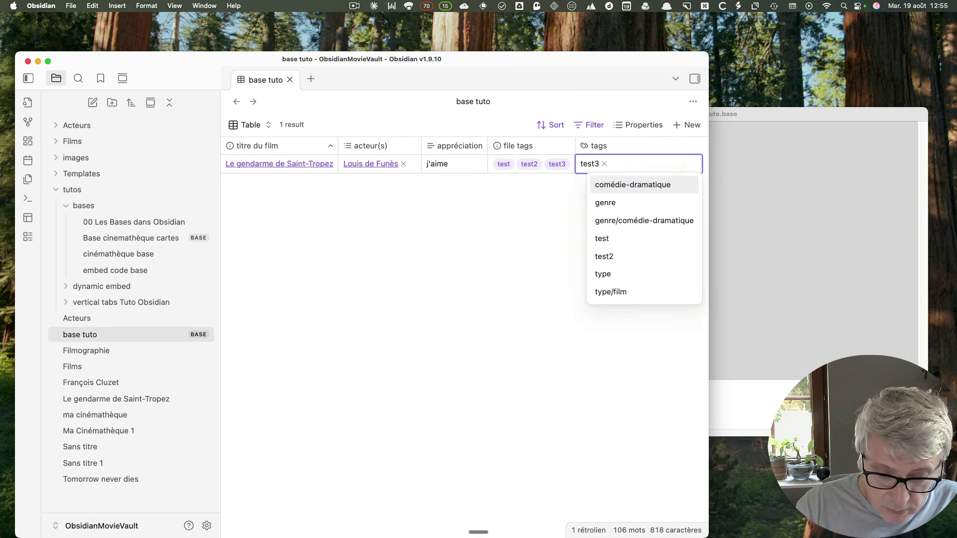
pyautogui.write('test4')
pyautogui.press('Return')
pyautogui.press('Escape')
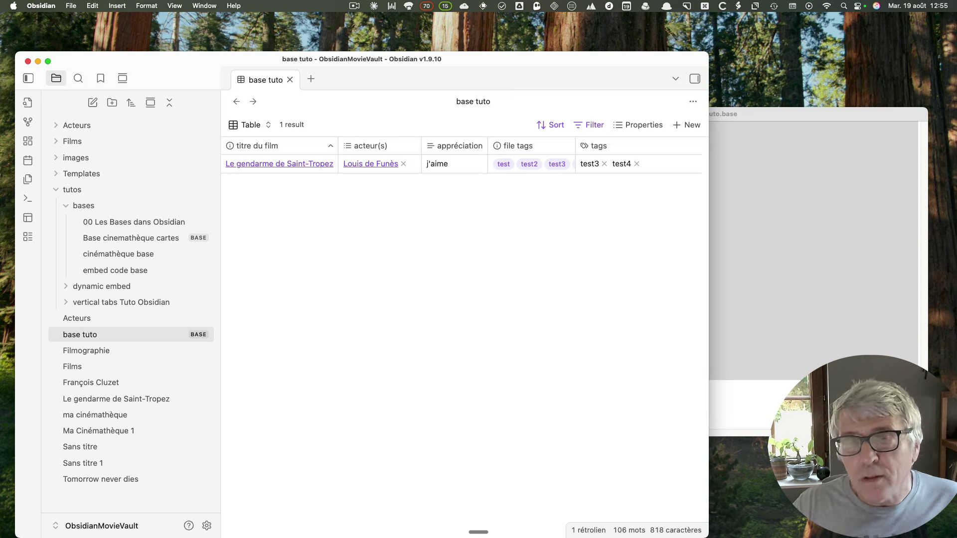